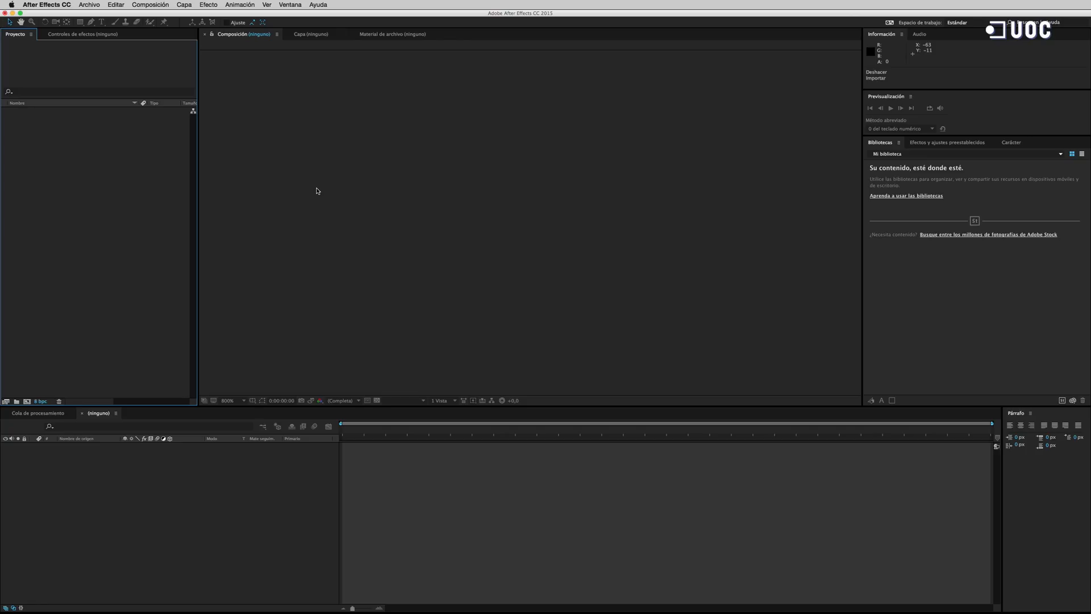
# Step: Import all the JPEG images in the ORIGS folder, from Estels.jpg to Venus_map.jpg, into the project as separate footage
pyautogui.click(89, 5)
pyautogui.moveTo(127, 115)
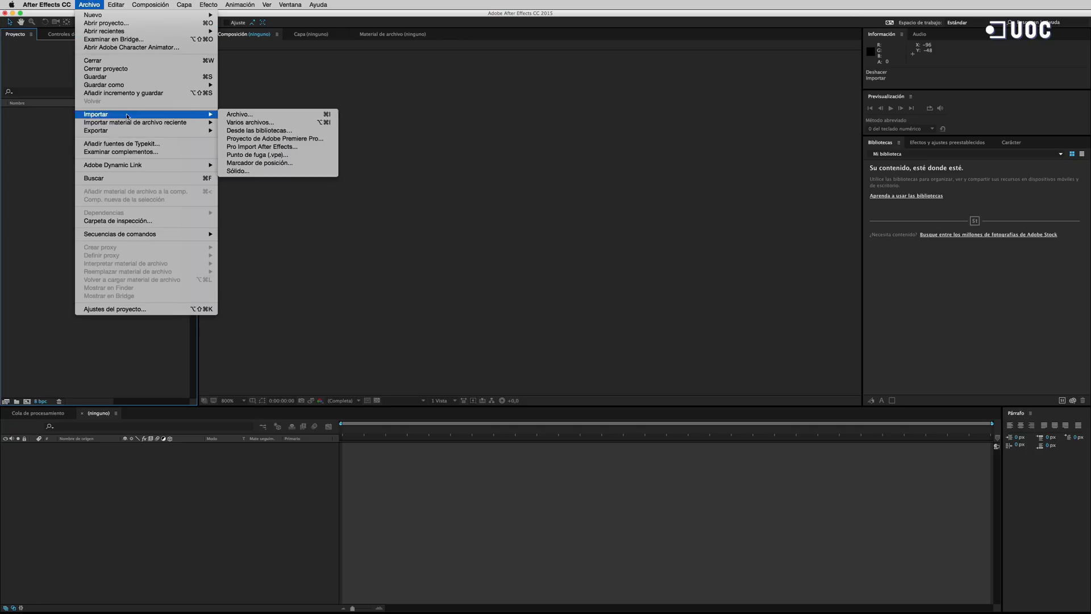
pyautogui.click(247, 114)
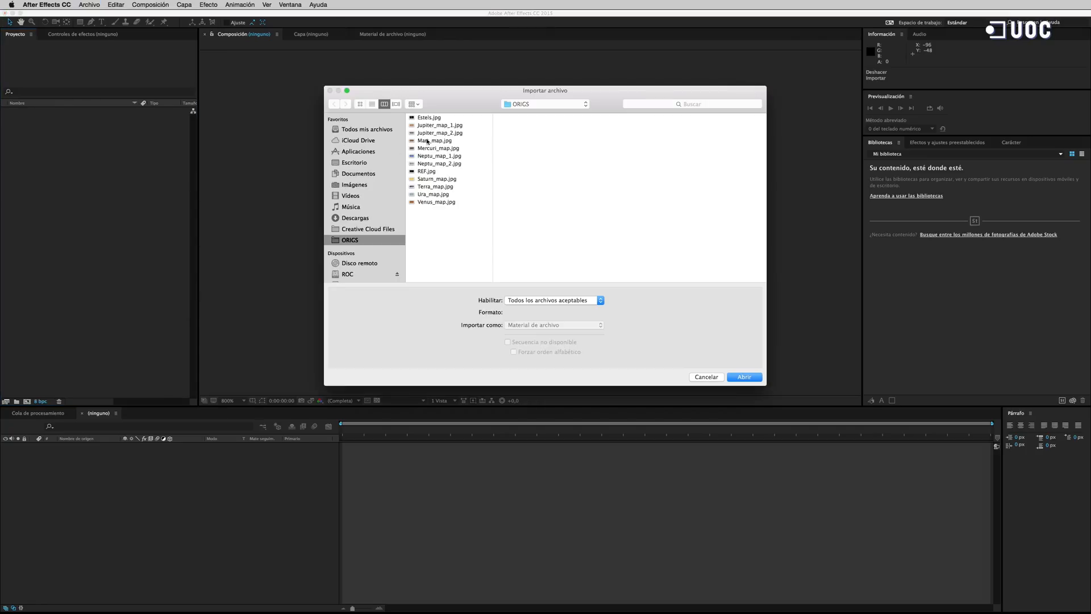
pyautogui.click(437, 119)
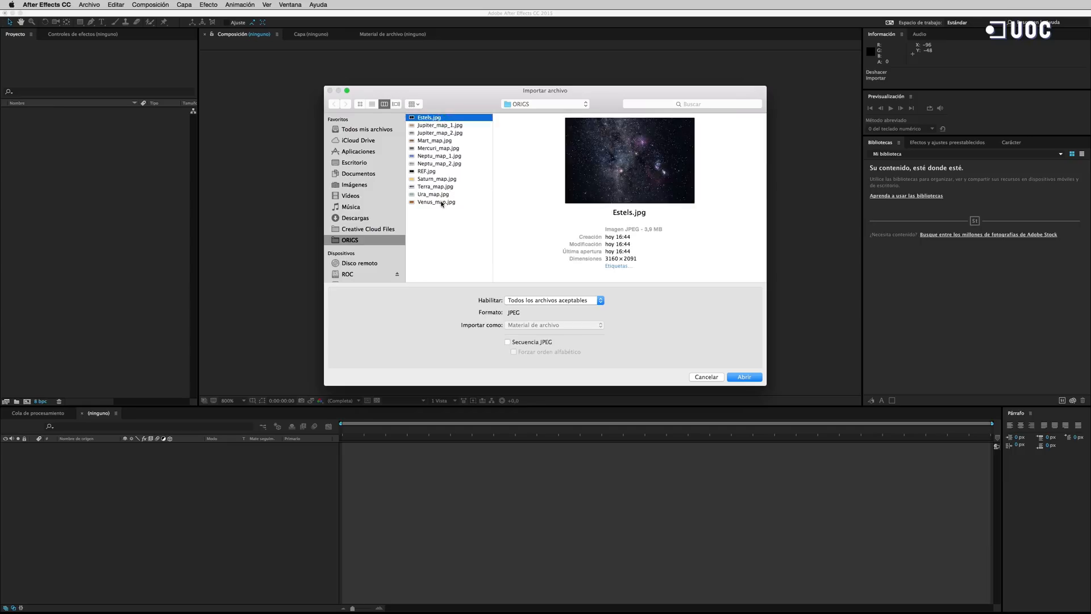
pyautogui.keyDown('shift'); pyautogui.click(442, 202); pyautogui.keyUp('shift')
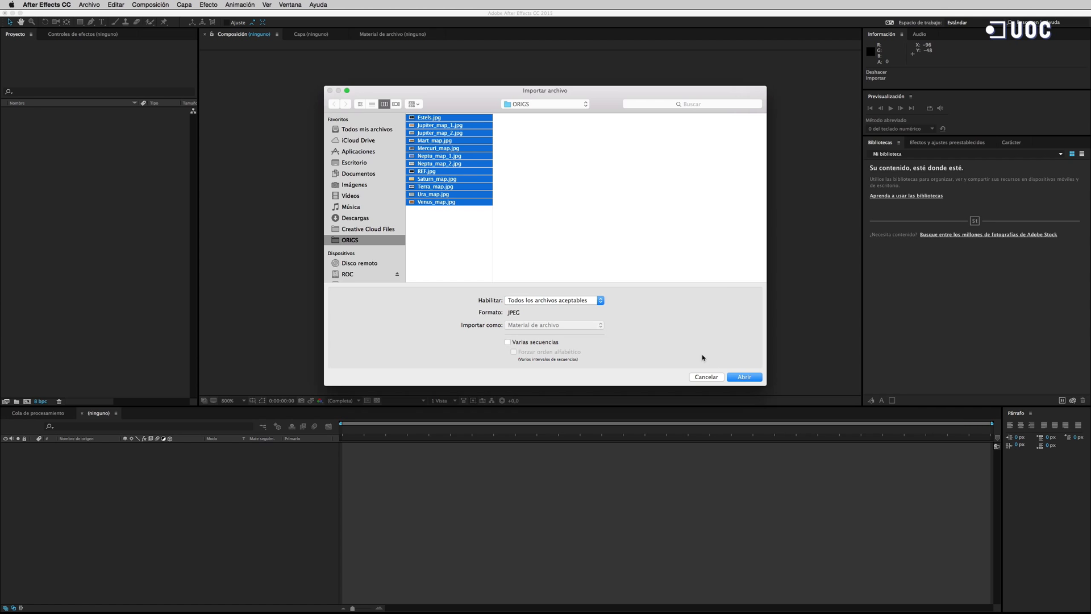
pyautogui.click(739, 378)
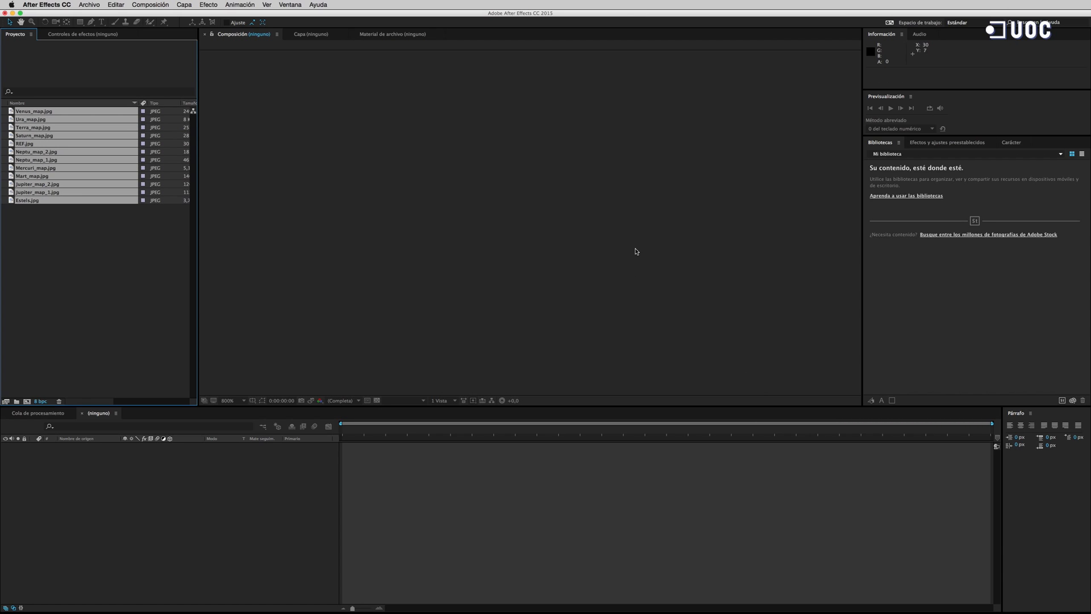
pyautogui.click(69, 223)
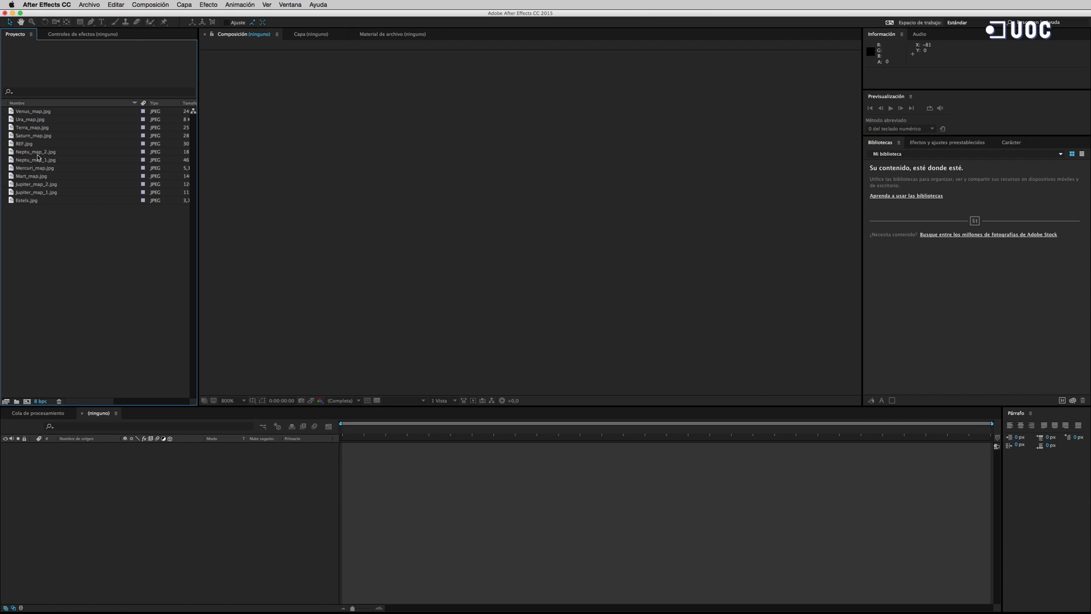
# Step: Preview the REF.jpg reference image and the Mercuri, Venus and Terra map images in the footage viewer
pyautogui.doubleClick(13, 144)
pyautogui.scroll(-6, 548, 196)
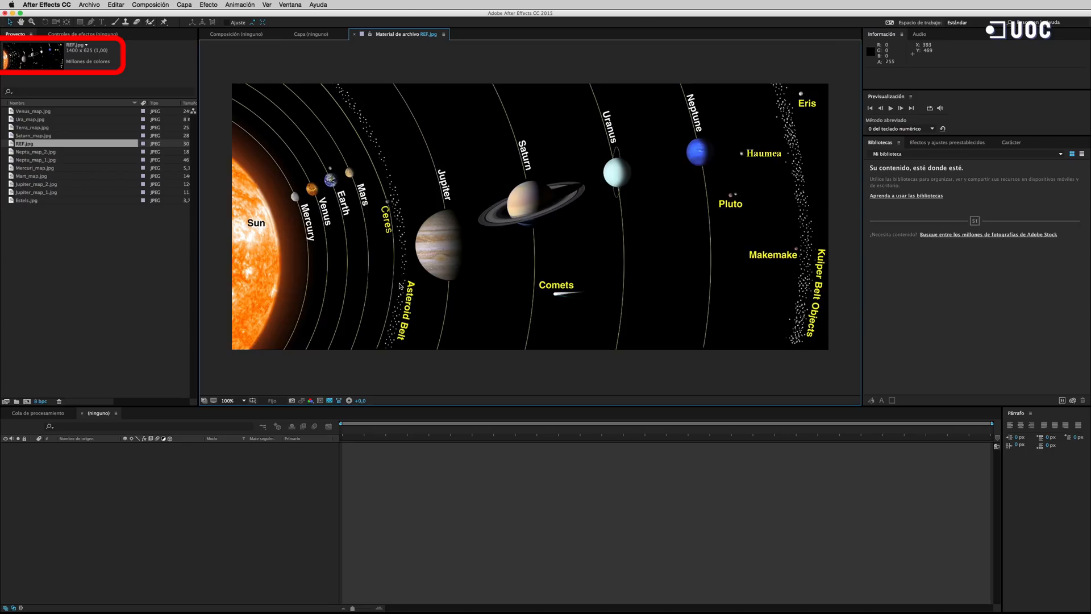
pyautogui.doubleClick(40, 170)
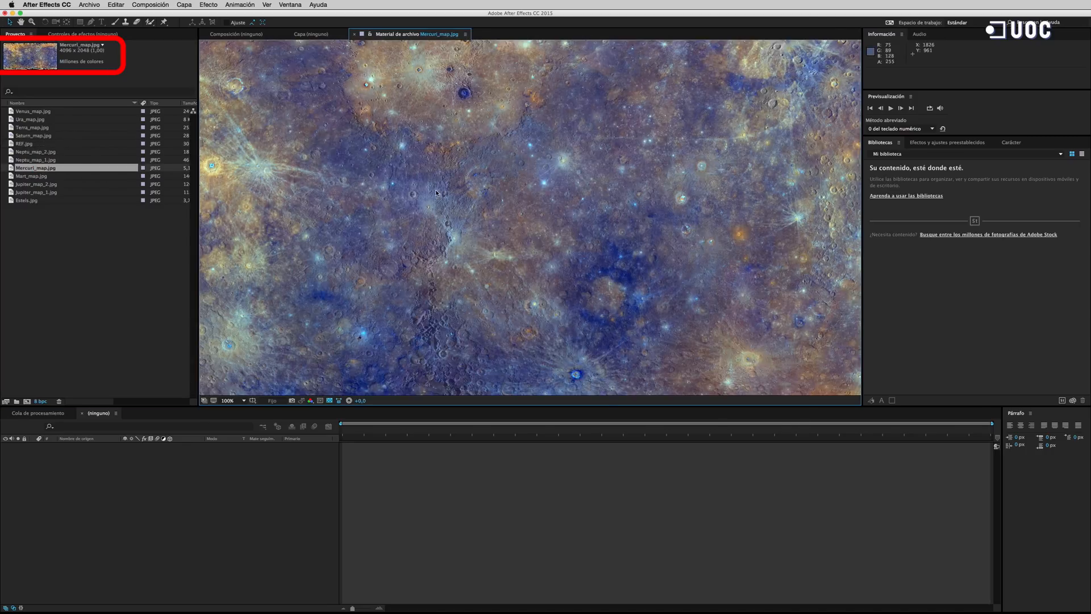
pyautogui.scroll(-2, 436, 193)
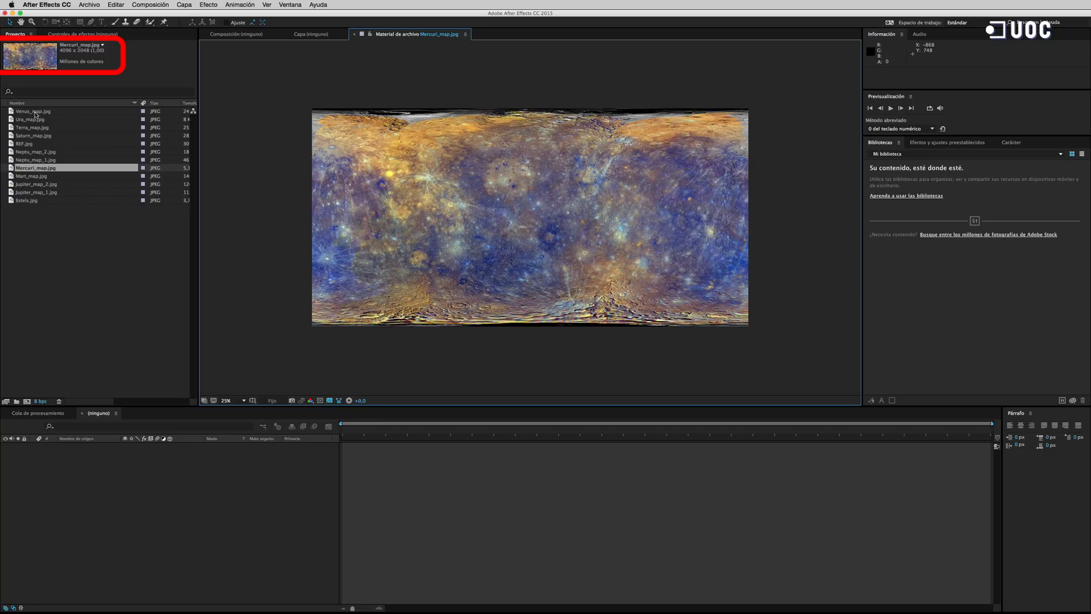
pyautogui.doubleClick(35, 112)
pyautogui.scroll(2, 239, 279)
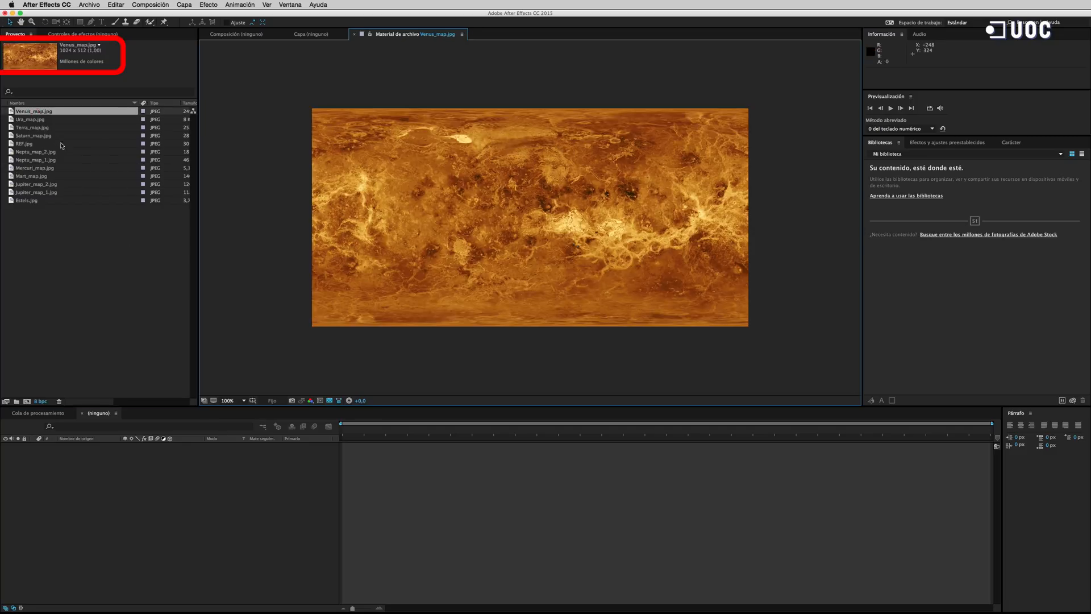
pyautogui.doubleClick(35, 128)
pyautogui.scroll(1, 269, 209)
pyautogui.scroll(-1, 277, 211)
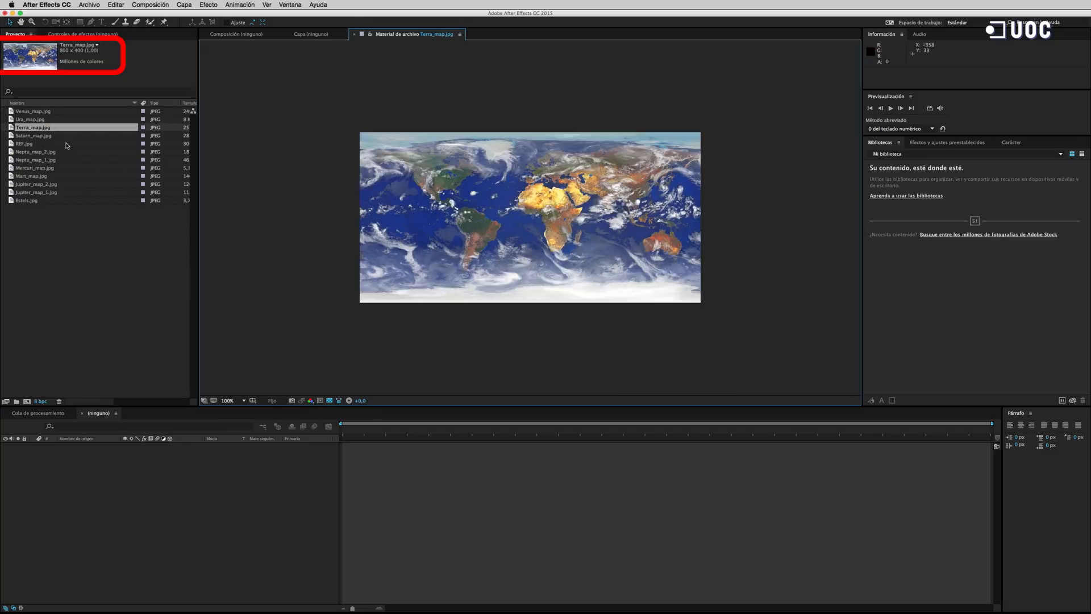
# Step: Preview the Mart, Jupiter, Saturn, Ura and Neptu map images and the Estels.jpg star background
pyautogui.doubleClick(42, 176)
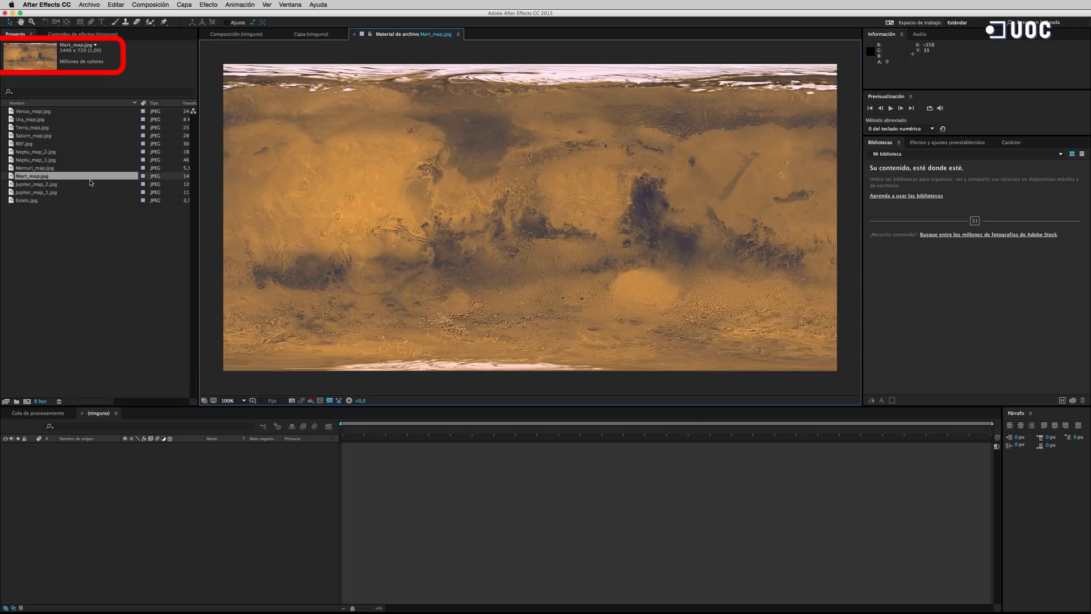
pyautogui.doubleClick(54, 192)
pyautogui.doubleClick(51, 185)
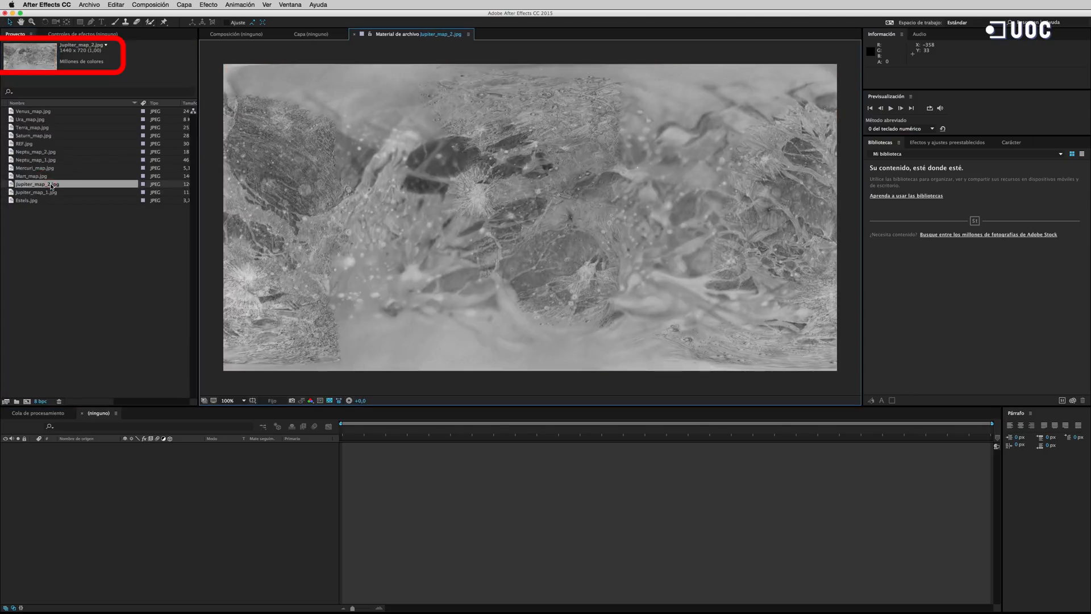
pyautogui.doubleClick(38, 136)
pyautogui.doubleClick(37, 120)
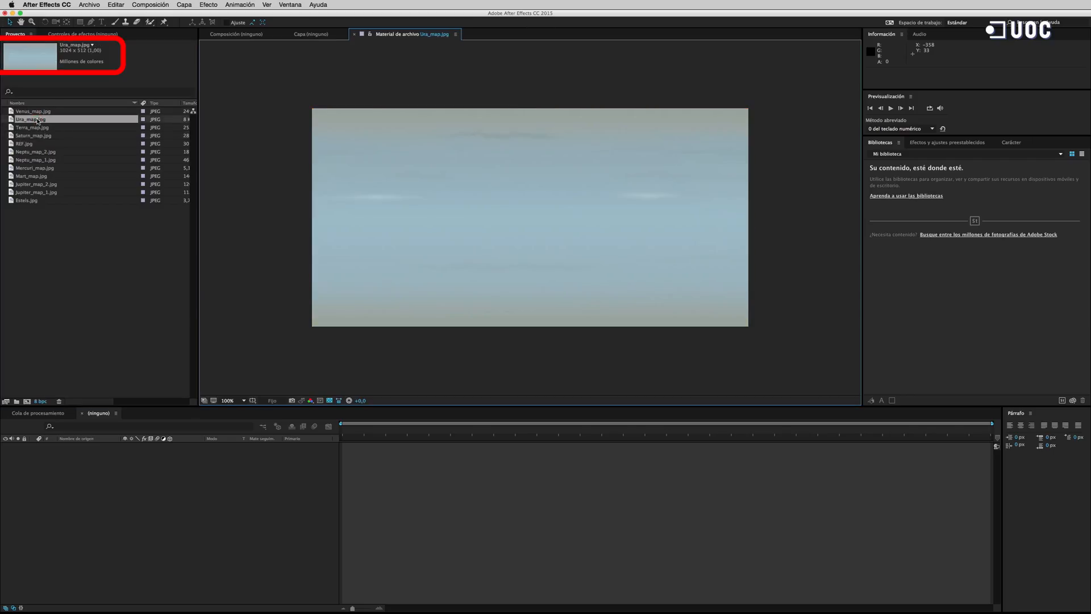
pyautogui.doubleClick(37, 161)
pyautogui.doubleClick(38, 154)
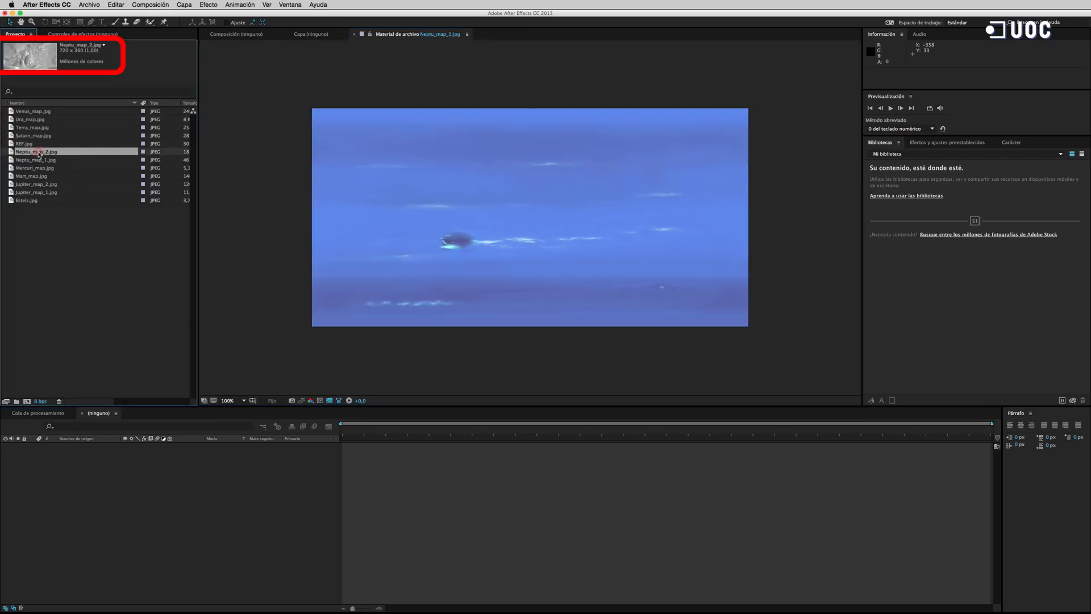
pyautogui.doubleClick(38, 201)
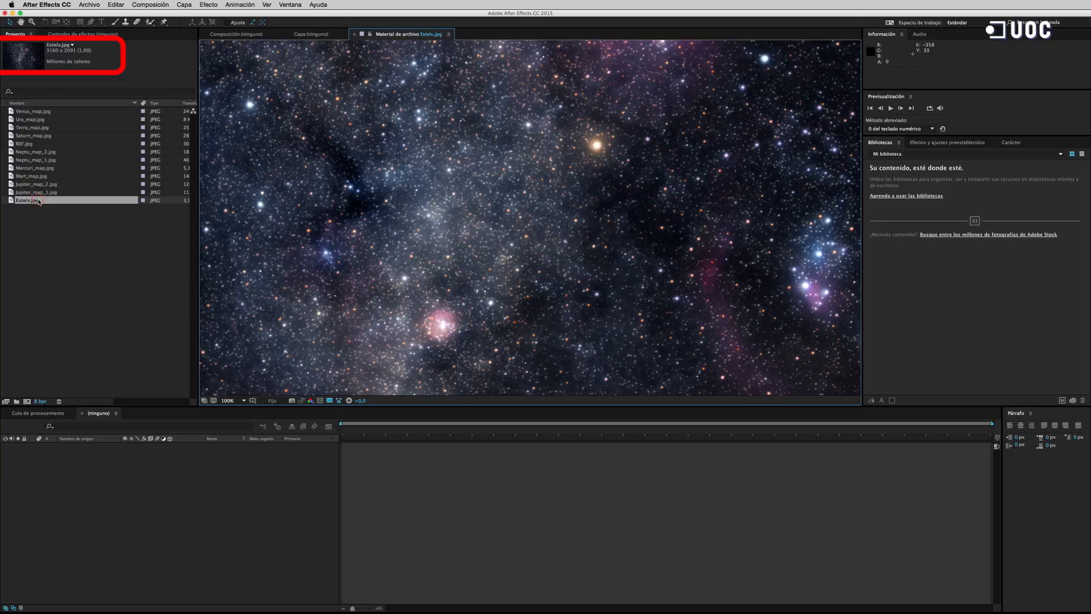
pyautogui.scroll(-4, 448, 212)
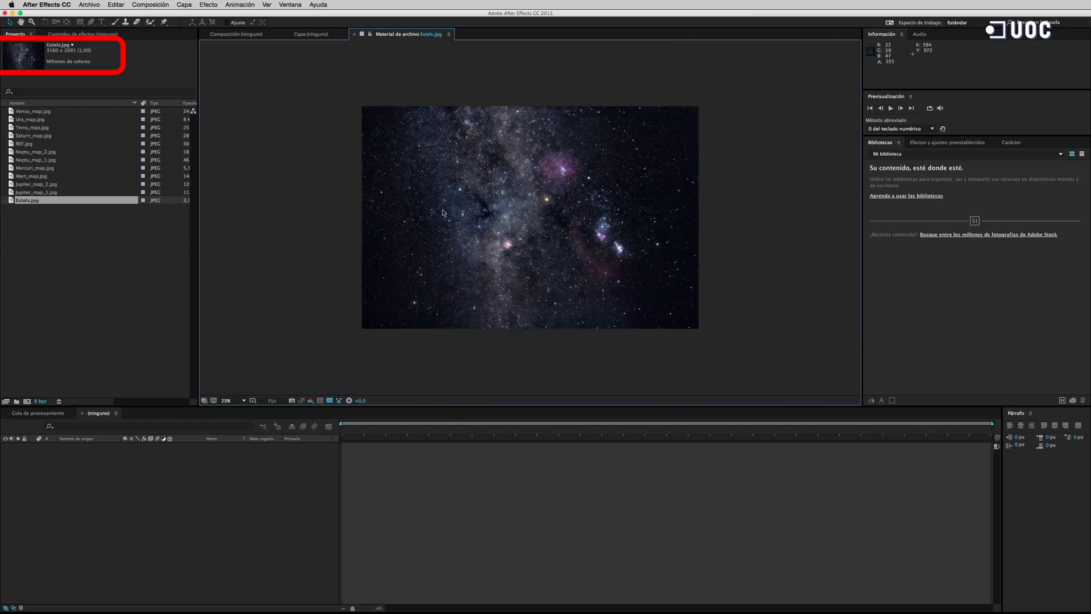
pyautogui.click(55, 223)
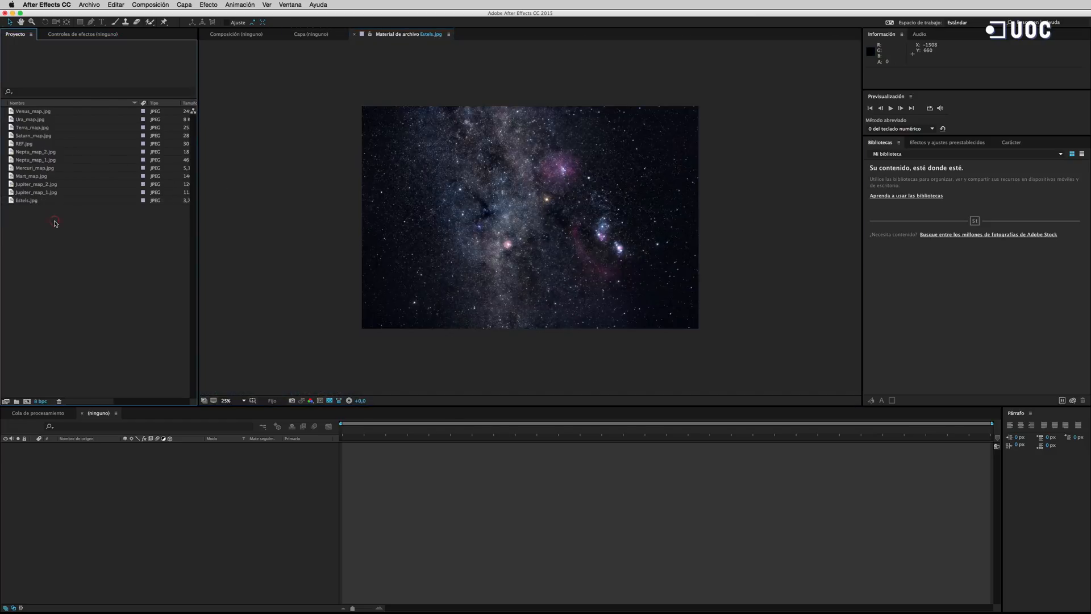
# Step: Create a new composition using the HDTV 1080 25 preset
pyautogui.click(162, 5)
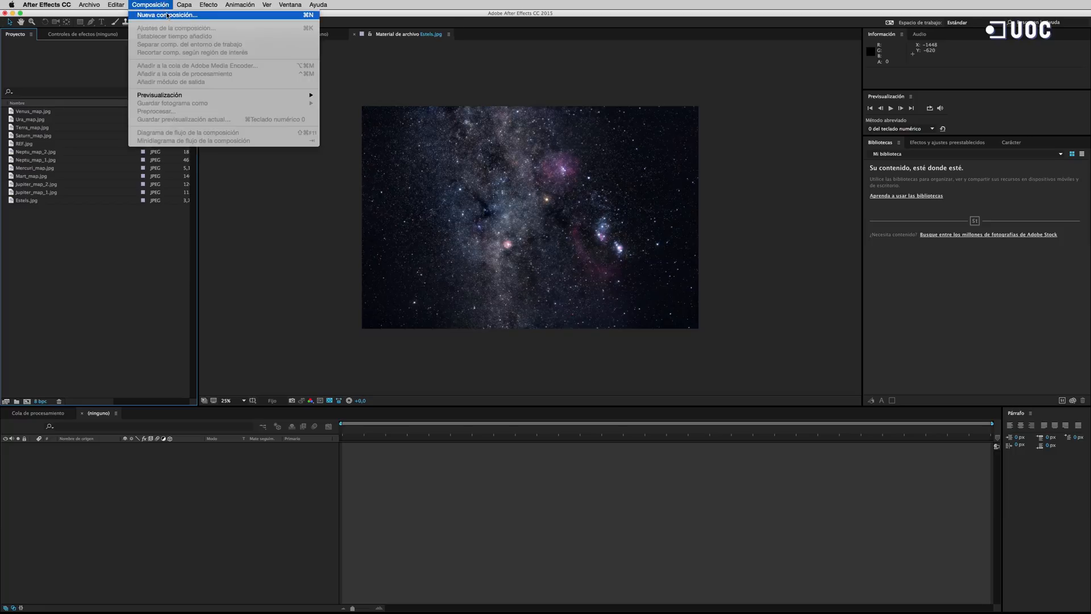
pyautogui.click(167, 15)
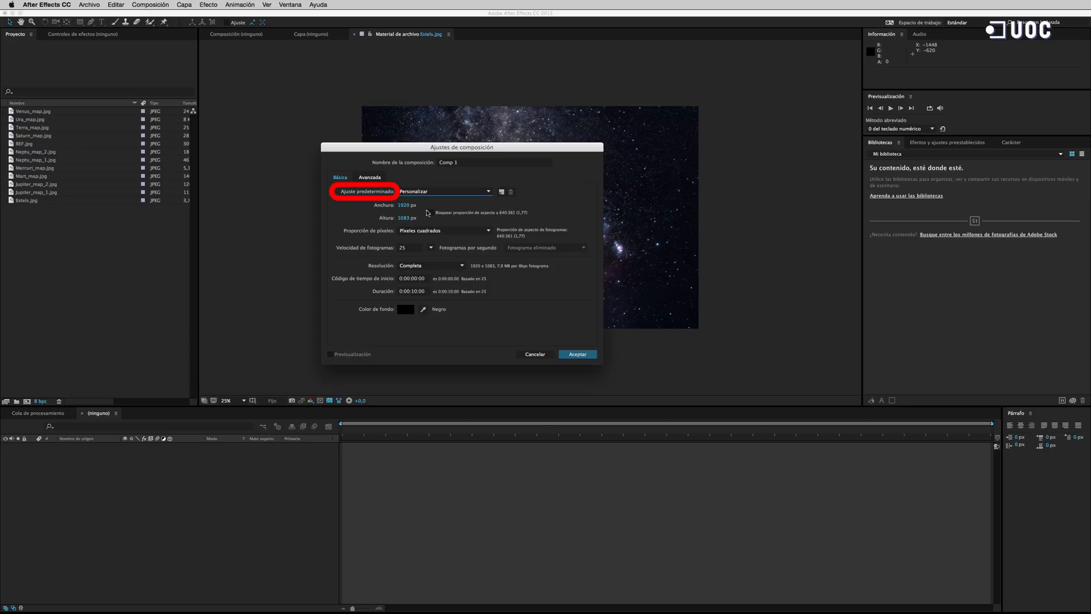
pyautogui.click(431, 191)
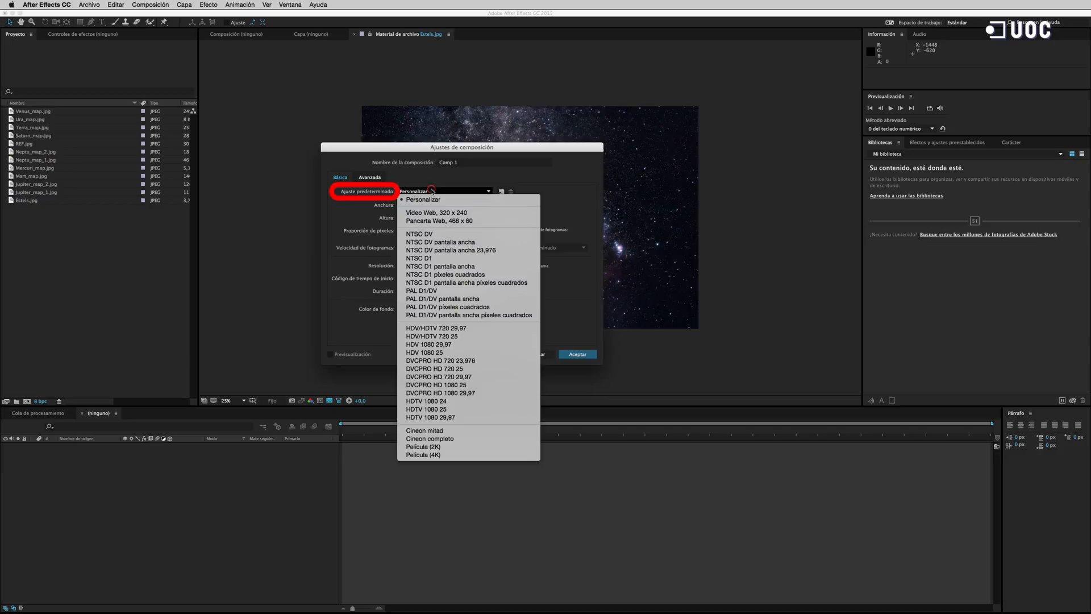
pyautogui.click(434, 409)
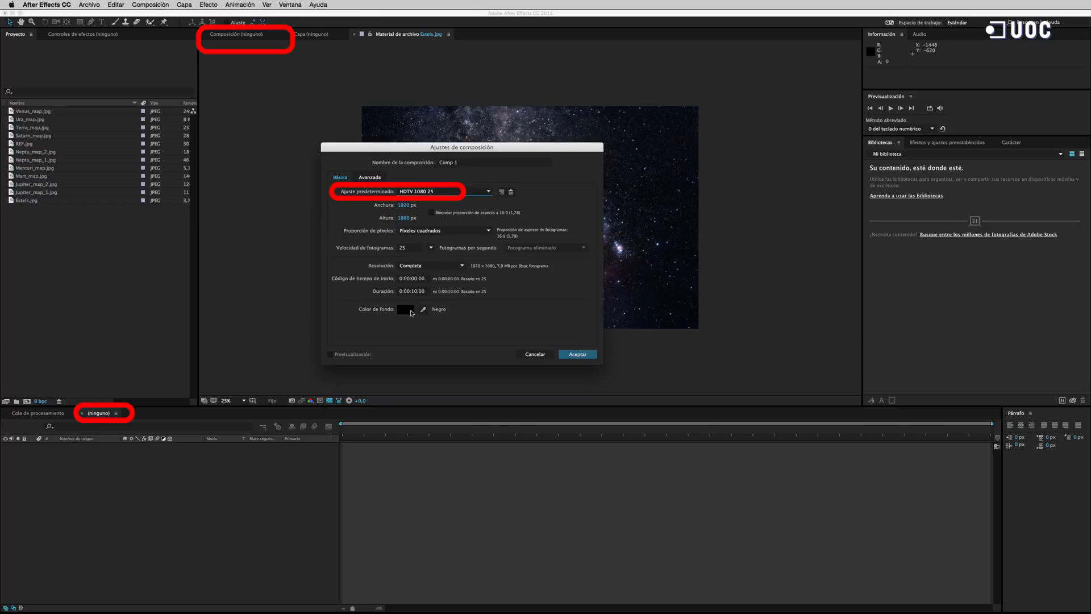
pyautogui.click(583, 354)
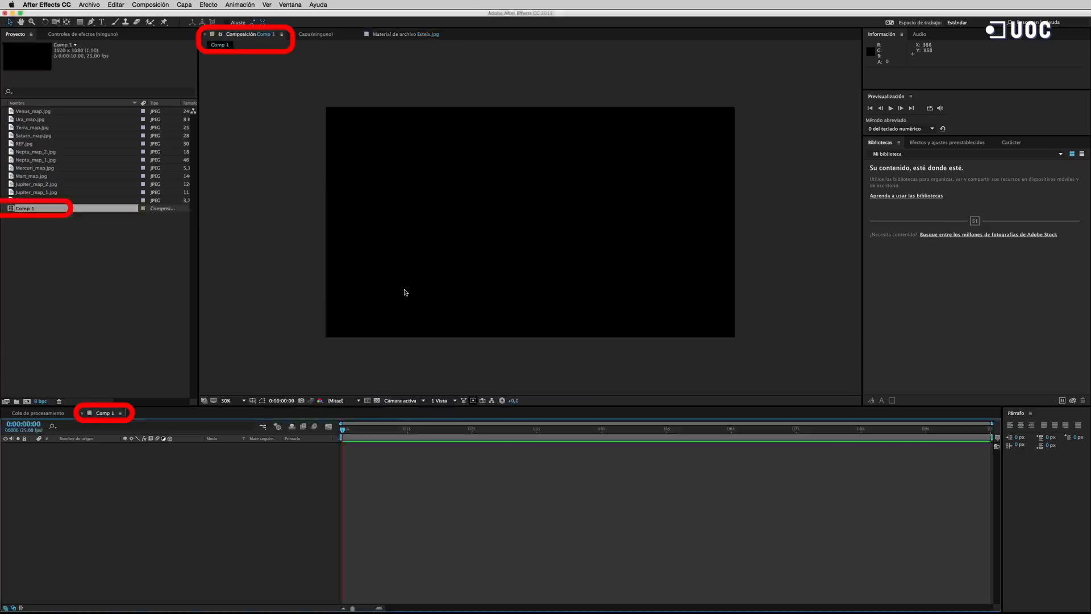
# Step: Rename the new composition PLANETES
pyautogui.rightClick(22, 209)
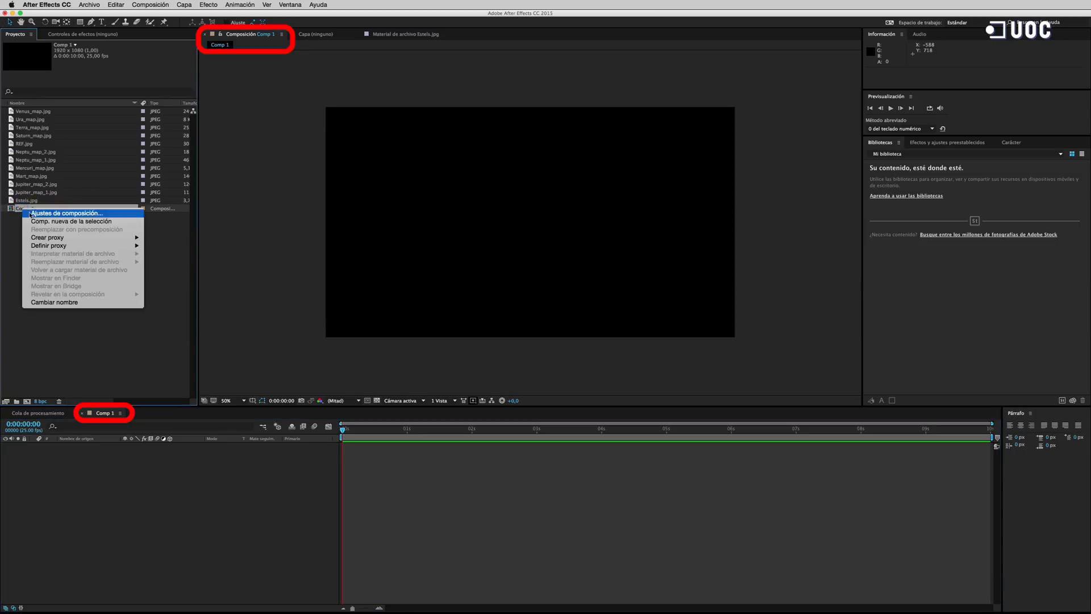
pyautogui.click(61, 303)
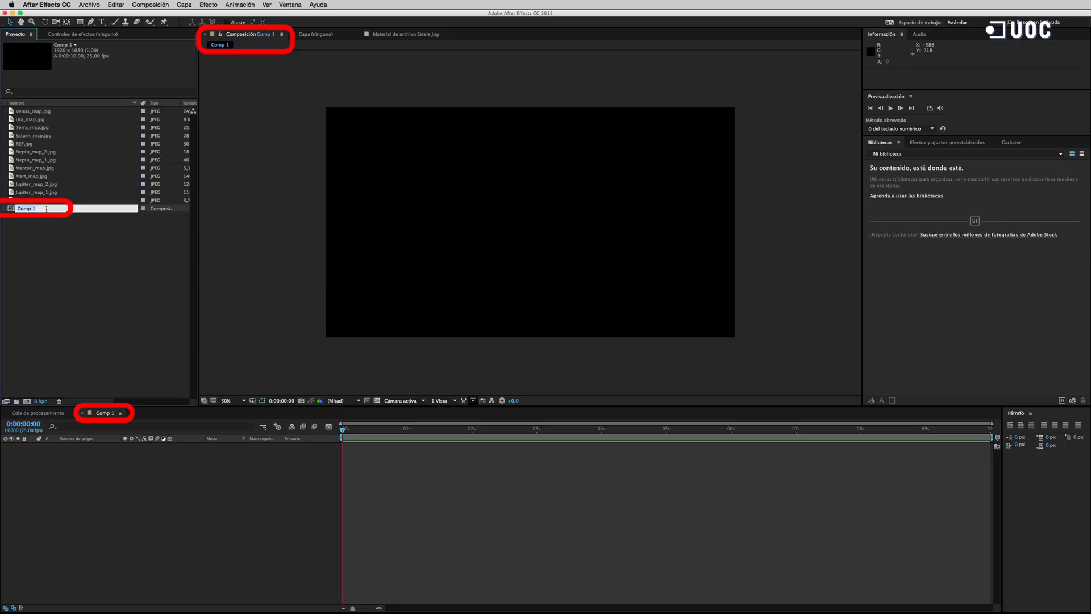
pyautogui.write('PLANETES')
pyautogui.press('Return')
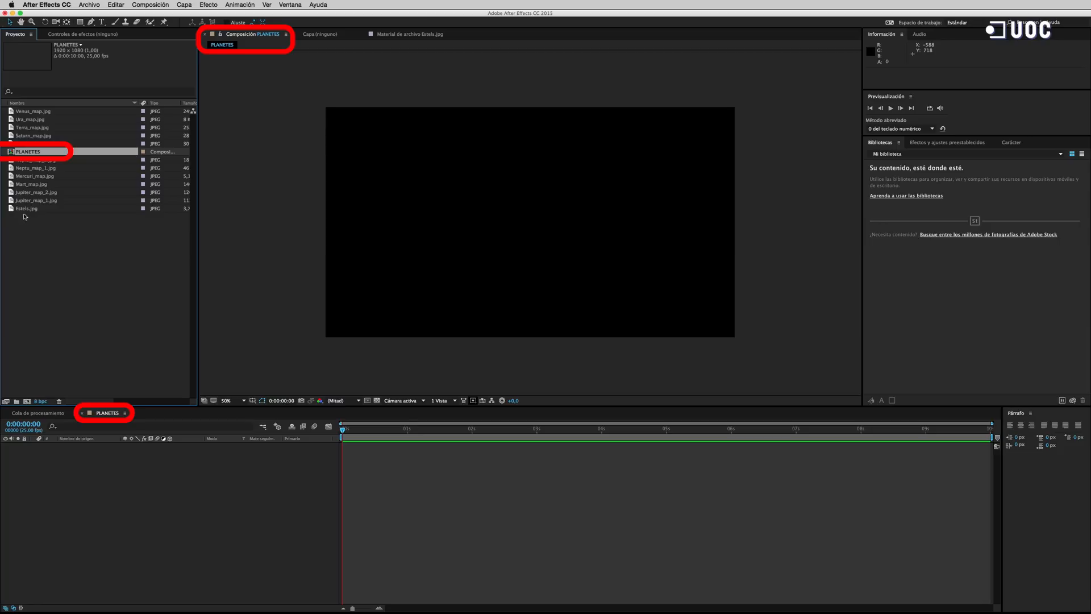
# Step: Add Mercuri_map.jpg as a layer in the PLANETES composition and apply the CC Sphere perspective effect to it
pyautogui.moveTo(12, 178); pyautogui.dragTo(68, 445)
pyautogui.moveTo(344, 430); pyautogui.dragTo(302, 465)
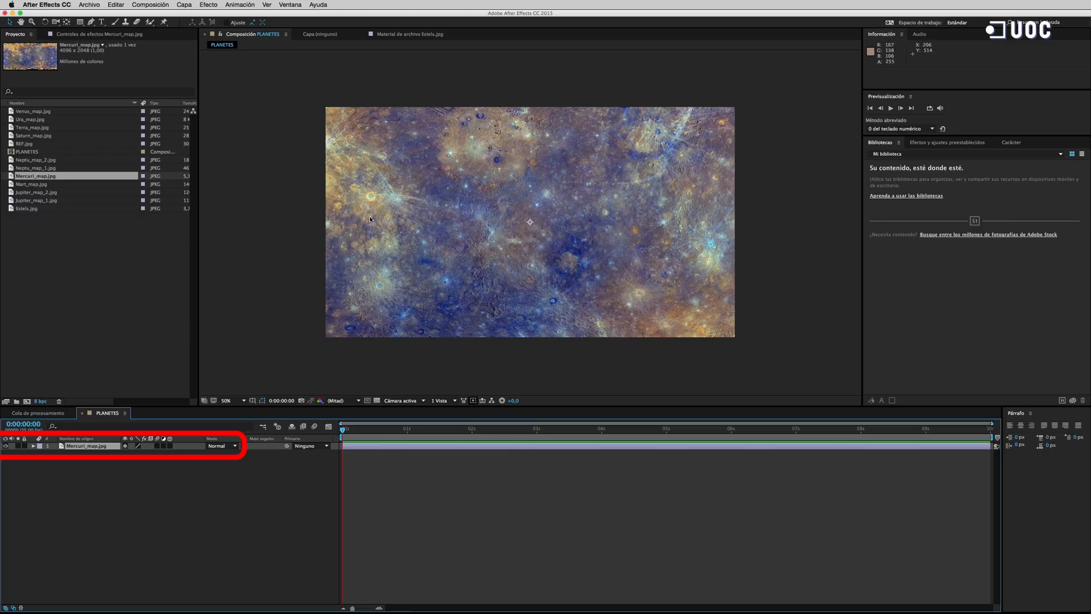
pyautogui.click(216, 6)
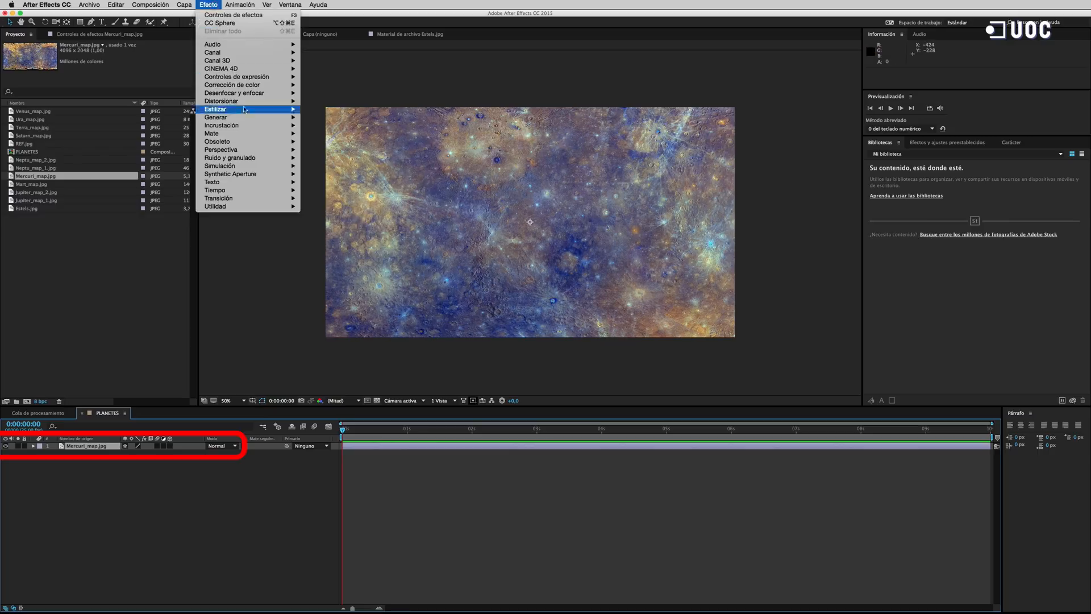
pyautogui.moveTo(250, 151)
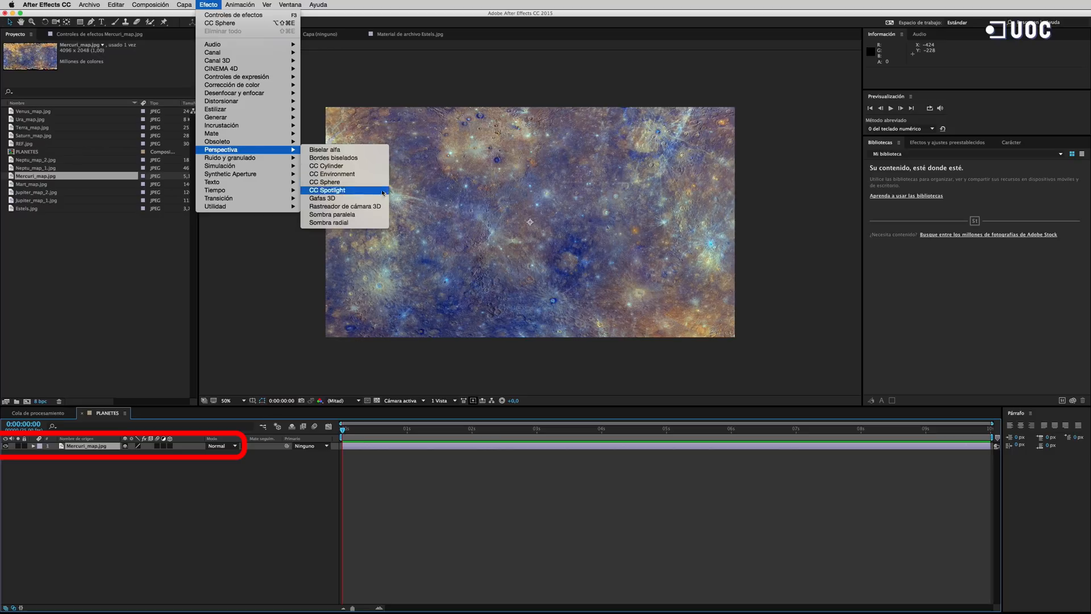
pyautogui.click(384, 184)
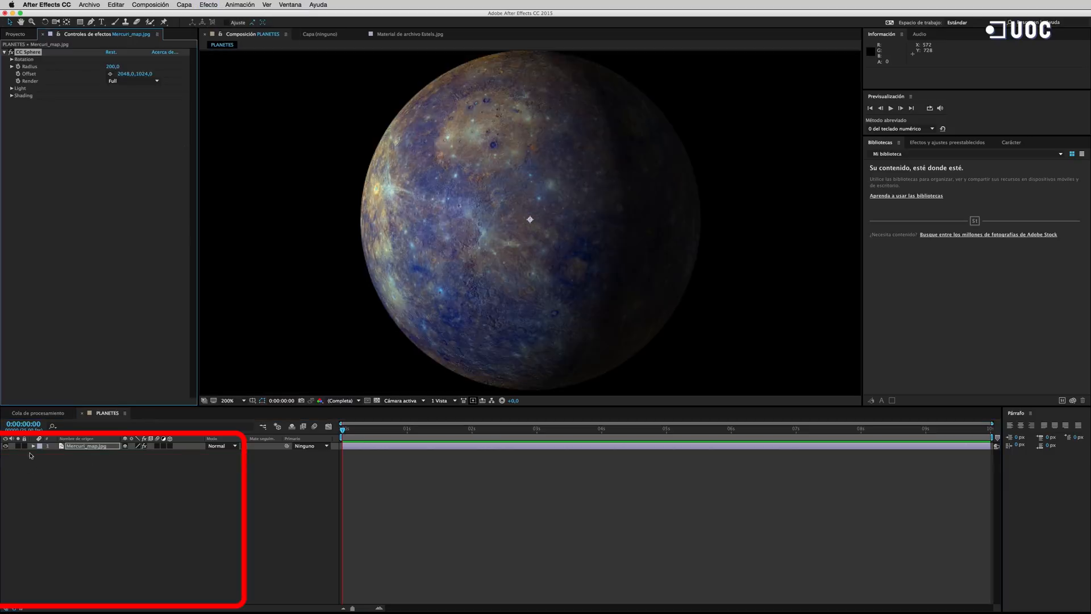
# Step: Set the Light Direction of the Mercury layer's CC Sphere effect to 45°
pyautogui.click(33, 446)
pyautogui.click(41, 453)
pyautogui.click(47, 460)
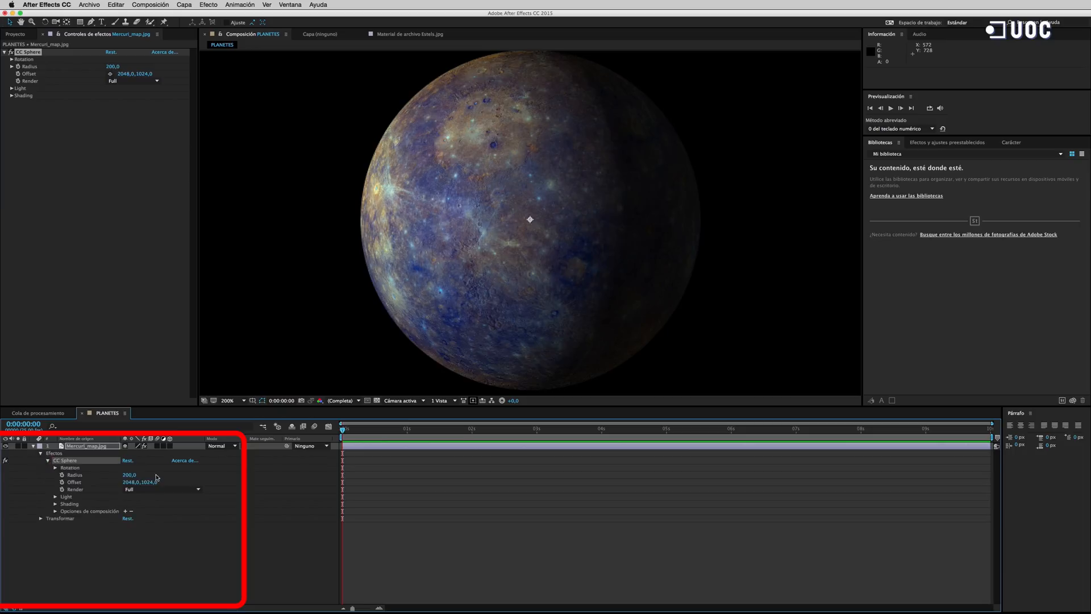
pyautogui.click(55, 497)
pyautogui.click(137, 525)
pyautogui.write('45')
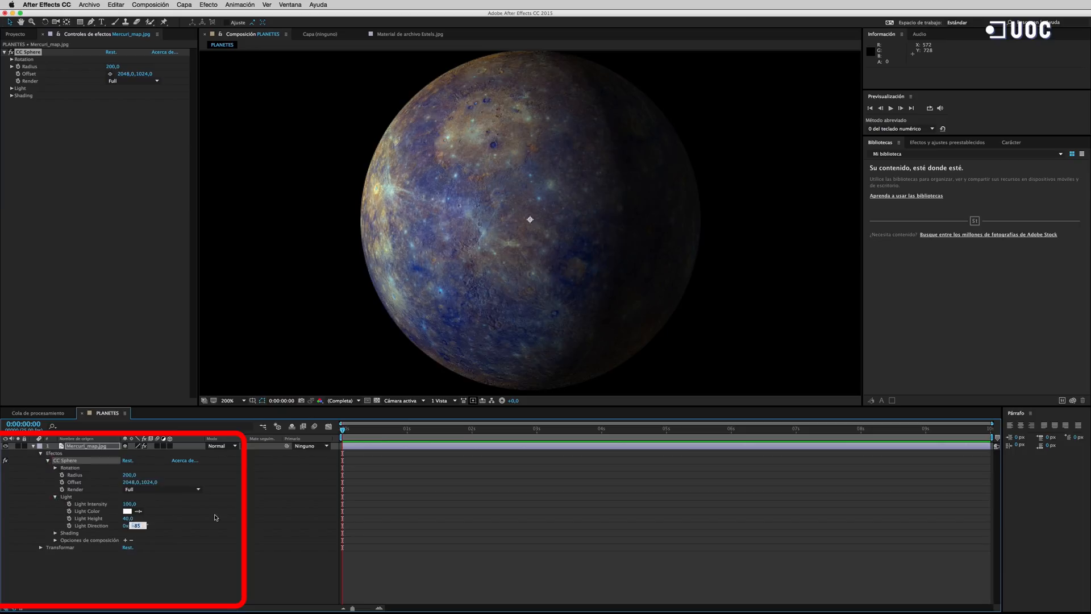
pyautogui.press('Return')
# Step: Set the CC Sphere shading of the Mercury layer to Roughness 0,500 and Metal 0,0
pyautogui.click(55, 533)
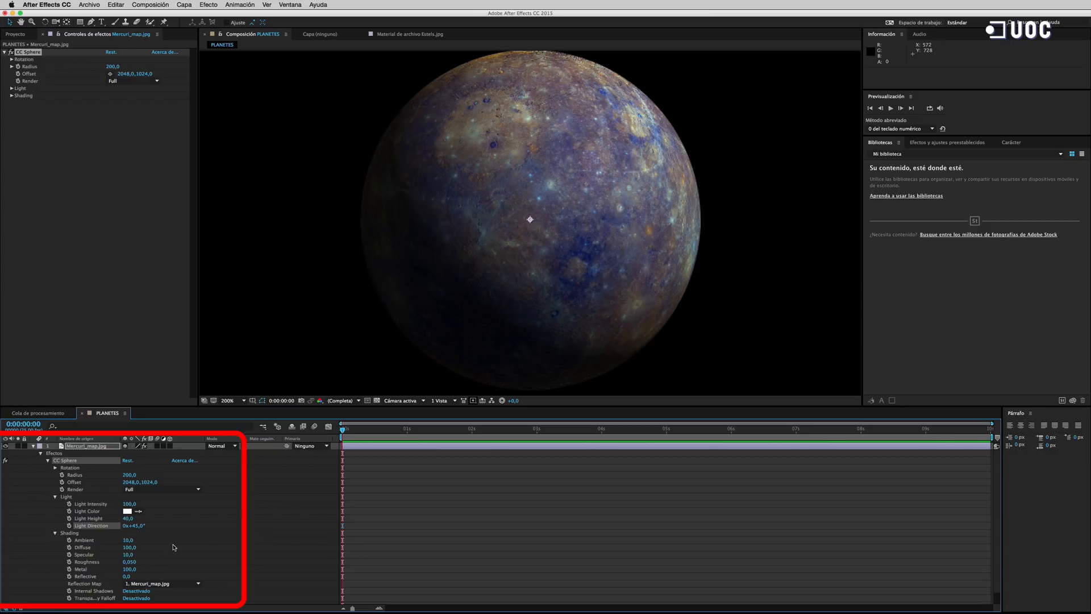
pyautogui.click(131, 563)
pyautogui.moveTo(130, 569); pyautogui.dragTo(37, 573)
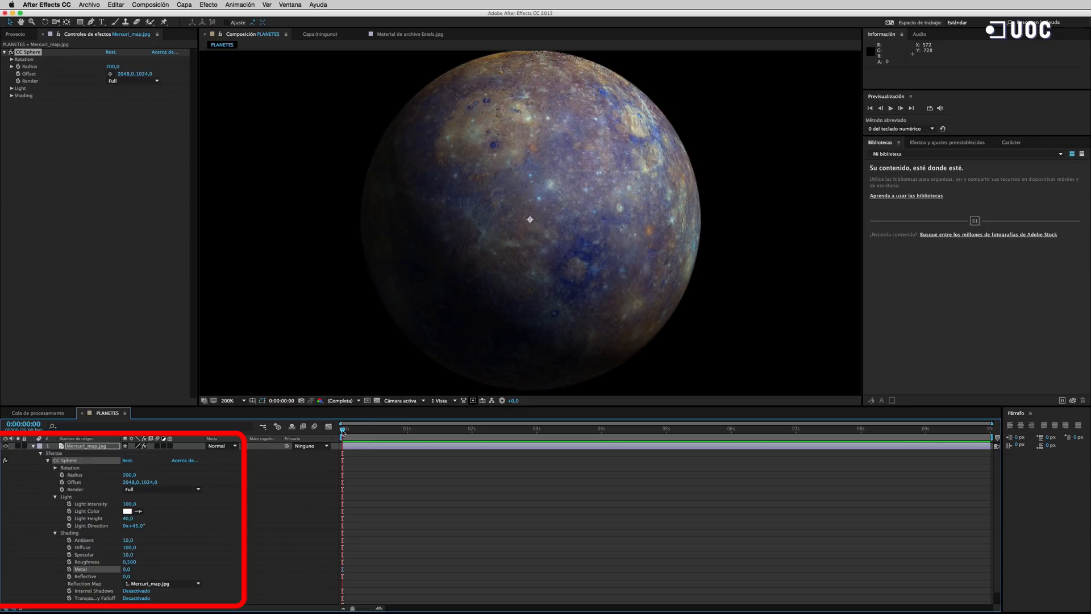
# Step: Create a starting keyframe for the Mercury layer's CC Sphere Rotation Y at the first frame
pyautogui.moveTo(343, 431); pyautogui.dragTo(1048, 437)
pyautogui.click(343, 430)
pyautogui.scroll(-1, 301, 438)
pyautogui.scroll(1, 292, 458)
pyautogui.click(55, 468)
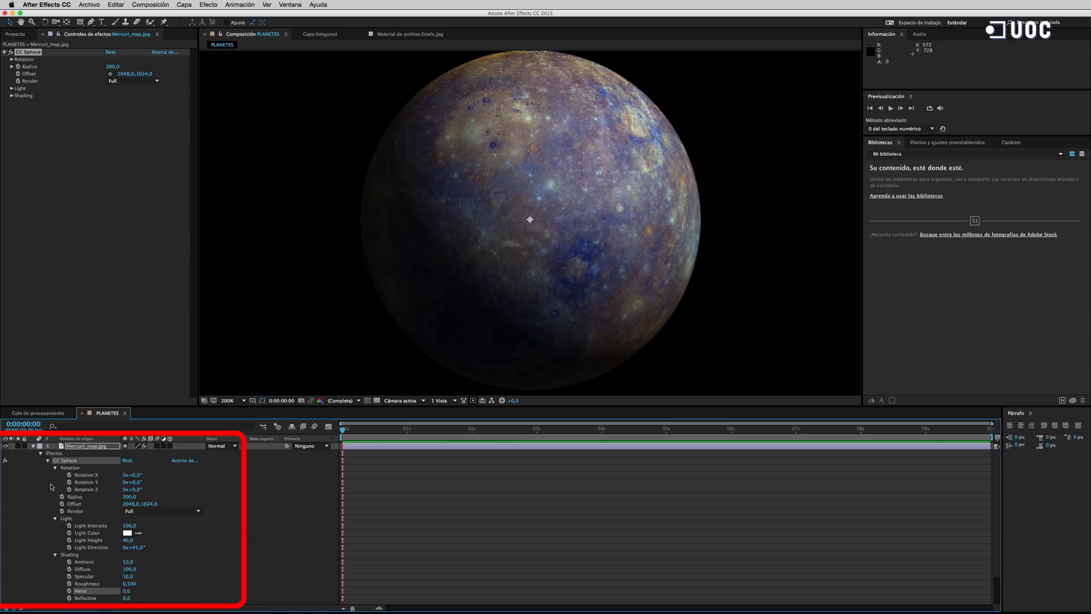
pyautogui.click(69, 483)
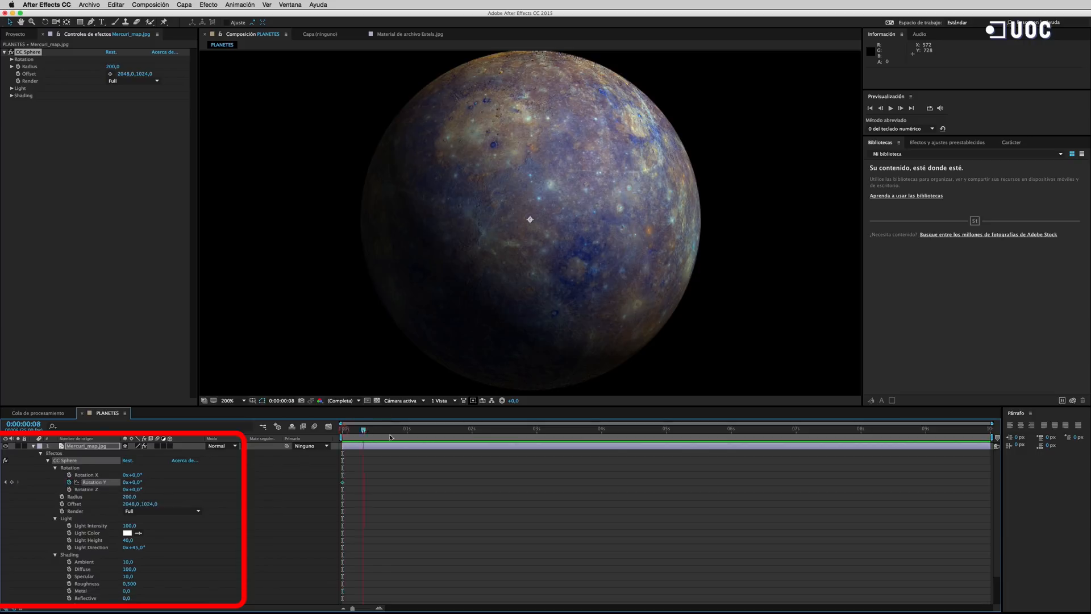
# Step: Set the Mercury layer's Rotation Y to one full turn (1x+0,0°) at the last frame, 0:00:09:24
pyautogui.click(594, 430)
pyautogui.moveTo(637, 453); pyautogui.dragTo(1005, 460)
pyautogui.click(126, 483)
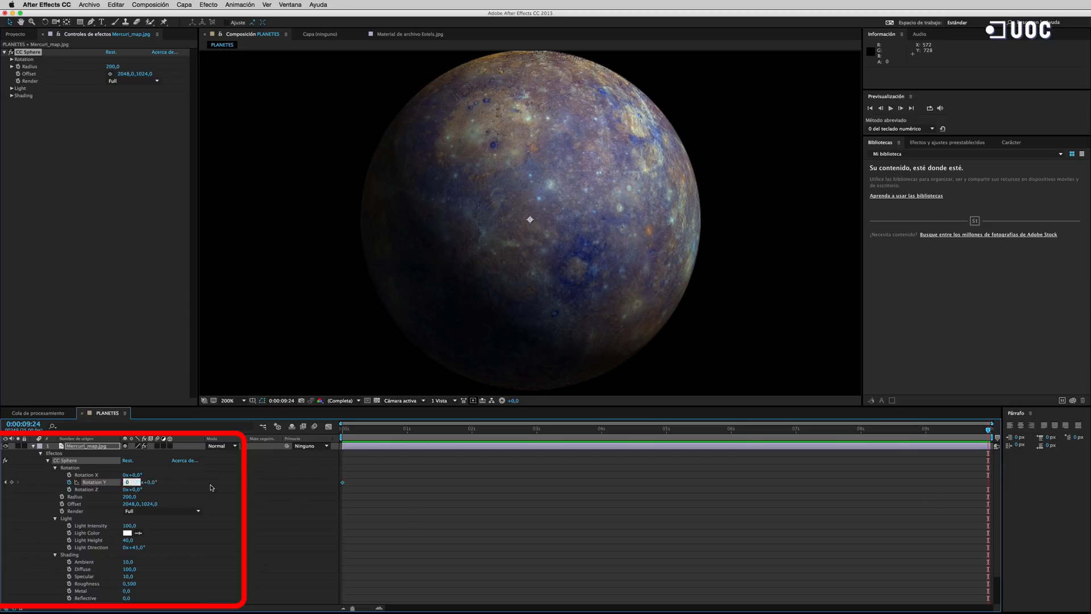
pyautogui.write('1')
pyautogui.press('Return')
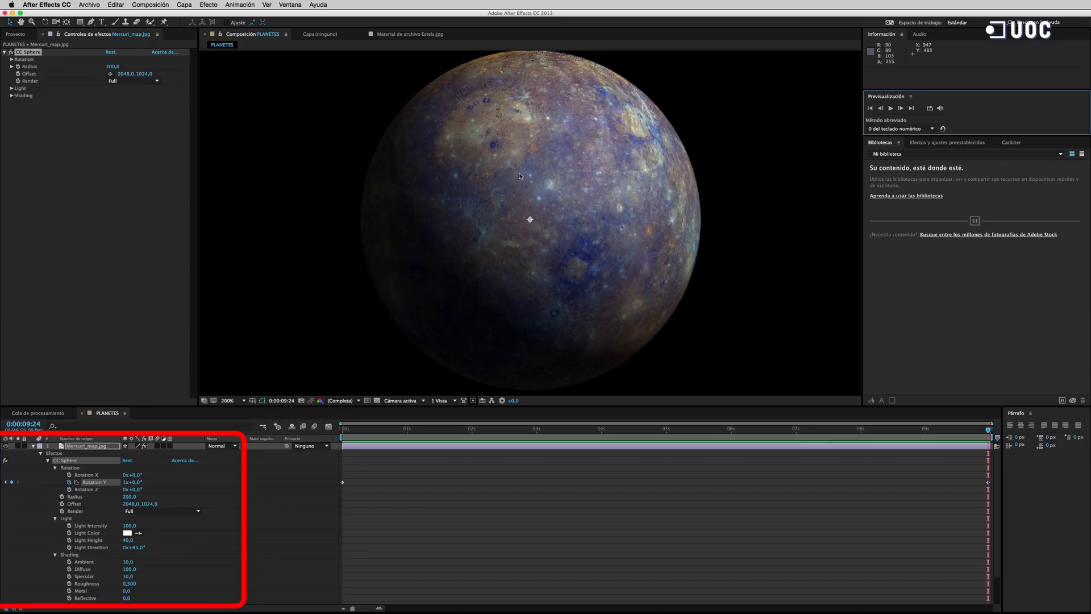
# Step: Preview the rotating Mercury sphere, return to the first frame and collapse the layer's properties
pyautogui.scroll(-4, 556, 198)
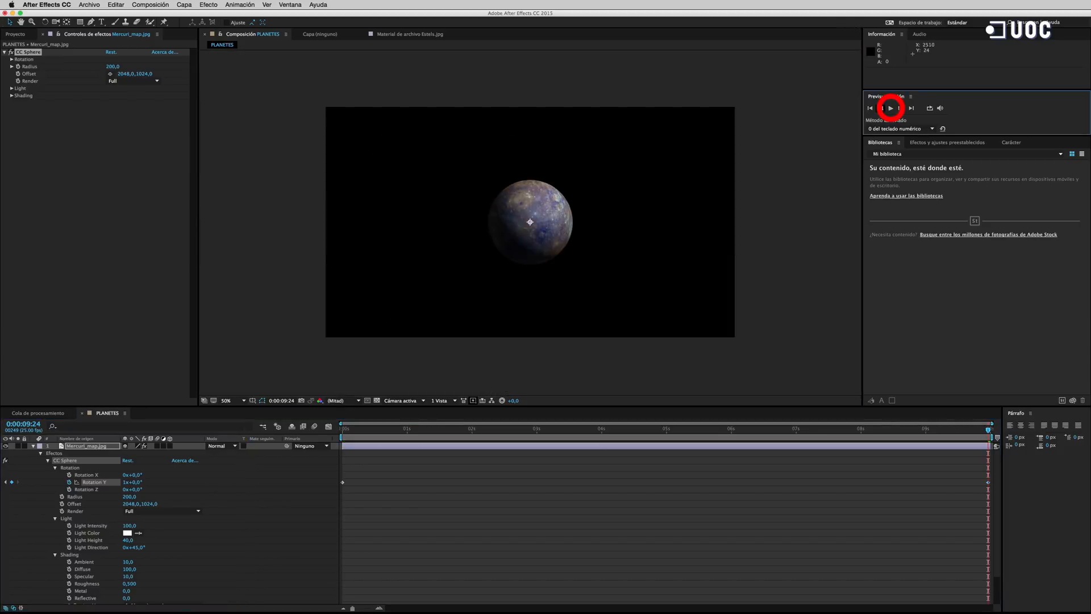
pyautogui.click(891, 109)
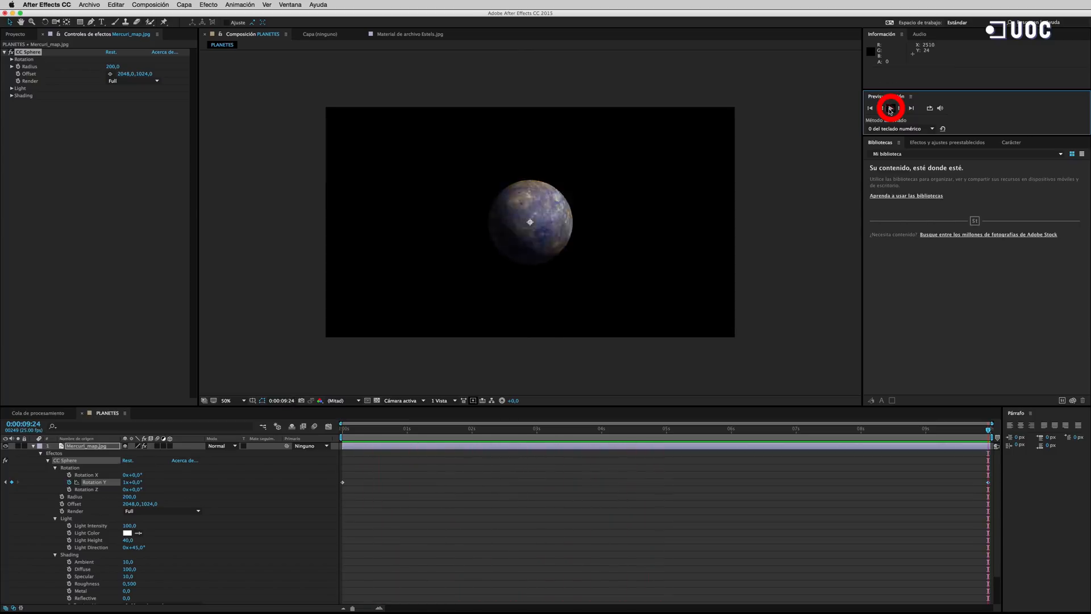
pyautogui.moveTo(877, 431); pyautogui.dragTo(290, 427)
pyautogui.click(41, 453)
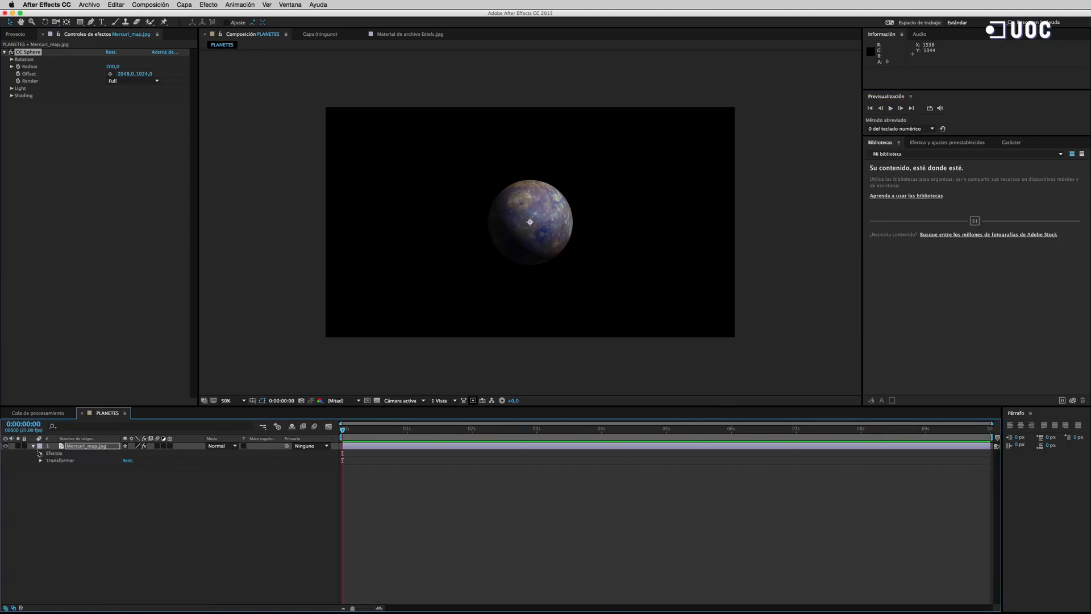
pyautogui.click(34, 446)
pyautogui.click(97, 465)
# Step: Add Venus_map.jpg as the top layer of the PLANETES composition and apply the CC Sphere effect to it
pyautogui.click(15, 34)
pyautogui.moveTo(11, 111); pyautogui.dragTo(68, 448)
pyautogui.click(208, 4)
pyautogui.moveTo(244, 149)
pyautogui.click(370, 182)
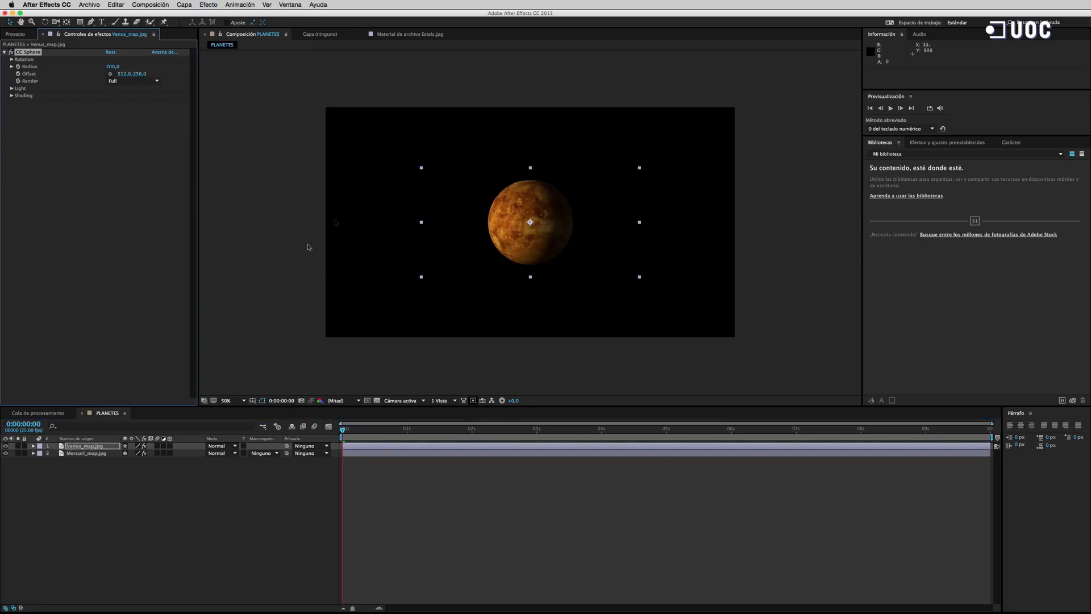
# Step: Move the Venus layer horizontally to Position 1188,0, 540,0
pyautogui.click(34, 446)
pyautogui.click(40, 460)
pyautogui.moveTo(128, 475); pyautogui.dragTo(223, 478)
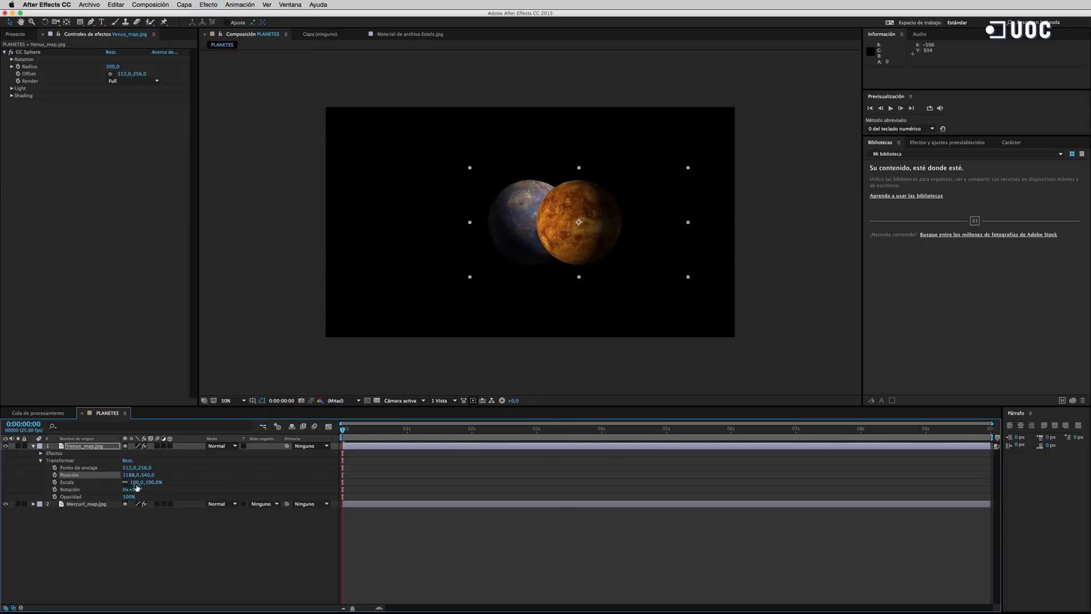
# Step: Set the Venus layer's CC Sphere Light Direction to 45° and its Metal shading to 0,0
pyautogui.click(41, 460)
pyautogui.click(41, 453)
pyautogui.click(48, 461)
pyautogui.click(55, 496)
pyautogui.click(135, 525)
pyautogui.write('-85')
pyautogui.press('Return')
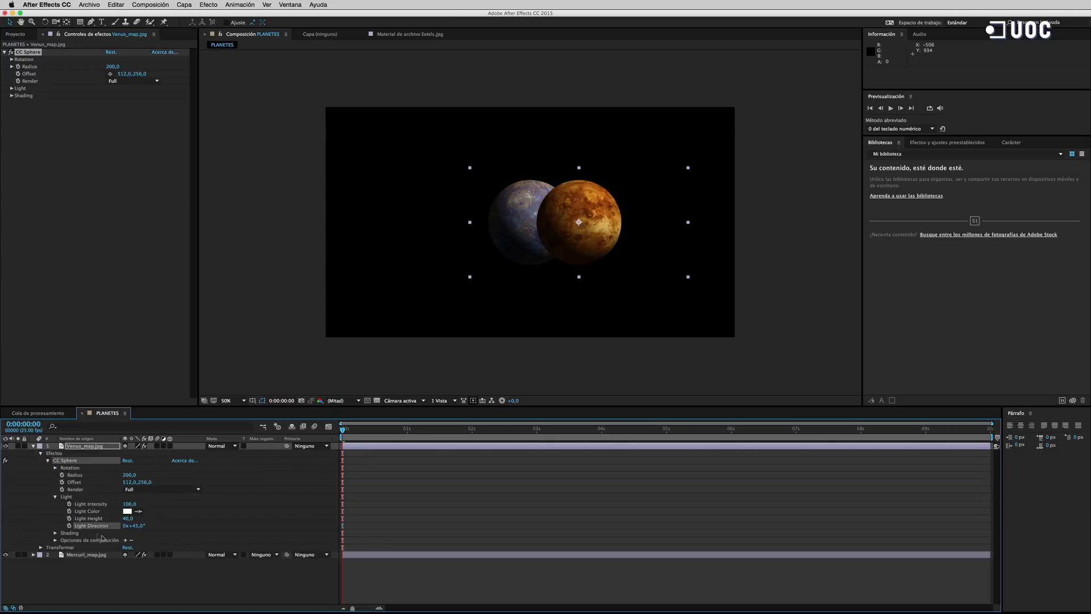
pyautogui.click(55, 533)
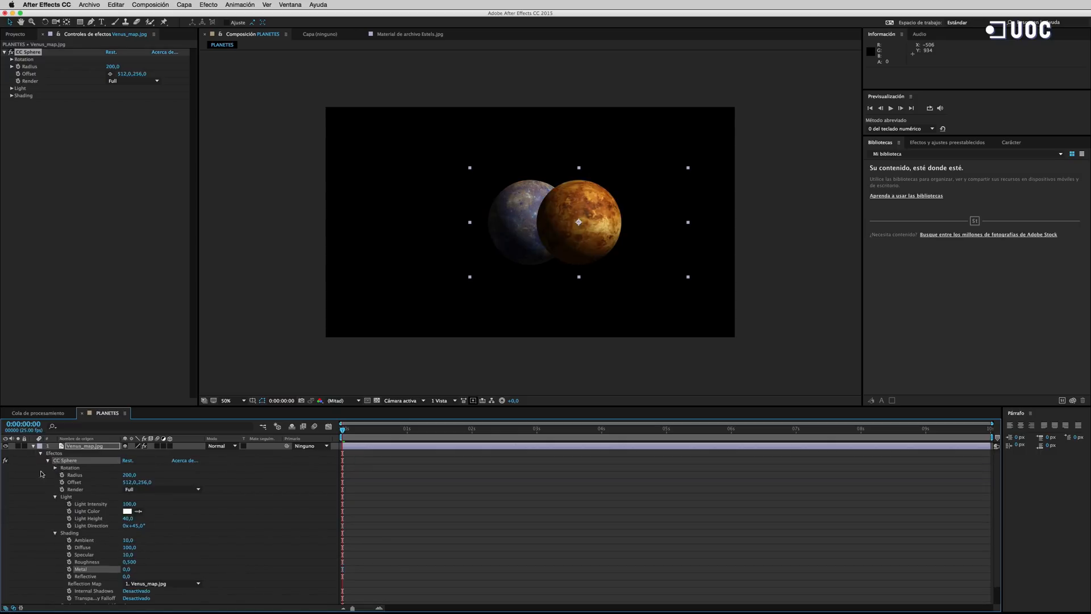
# Step: Keyframe the Venus layer's Rotation Y from 0 at the first frame to 1x+0,0° at 0:00:09:24, and preview the spin
pyautogui.click(55, 468)
pyautogui.click(69, 482)
pyautogui.press('End')
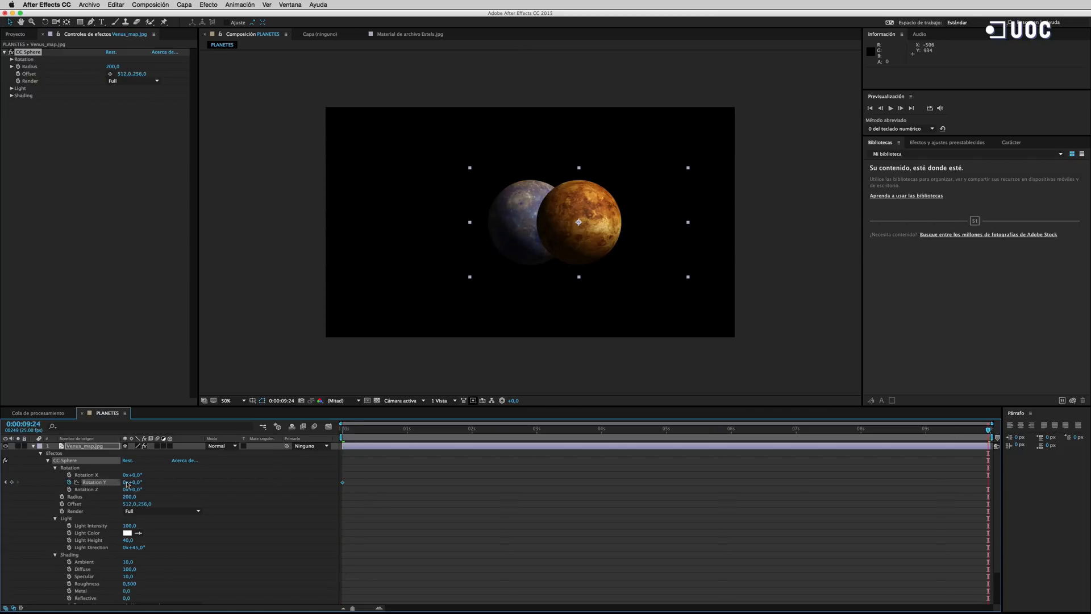
pyautogui.click(126, 482)
pyautogui.write('1')
pyautogui.press('Return')
pyautogui.click(890, 108)
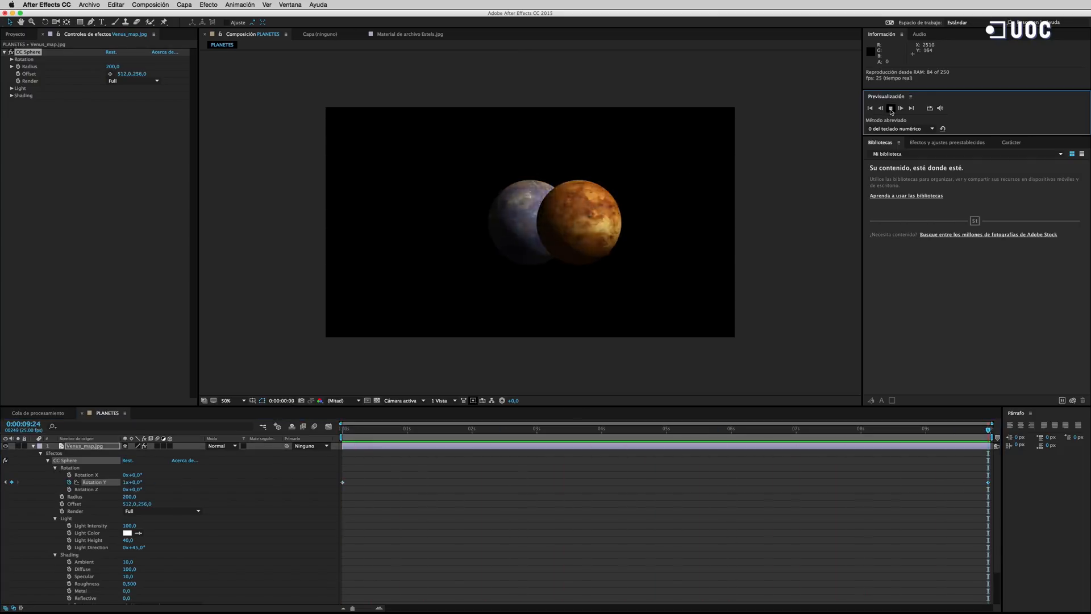
pyautogui.click(891, 108)
# Step: Add Terra_map.jpg as the top layer of the PLANETES composition and apply the CC Sphere effect to it
pyautogui.click(33, 446)
pyautogui.click(68, 489)
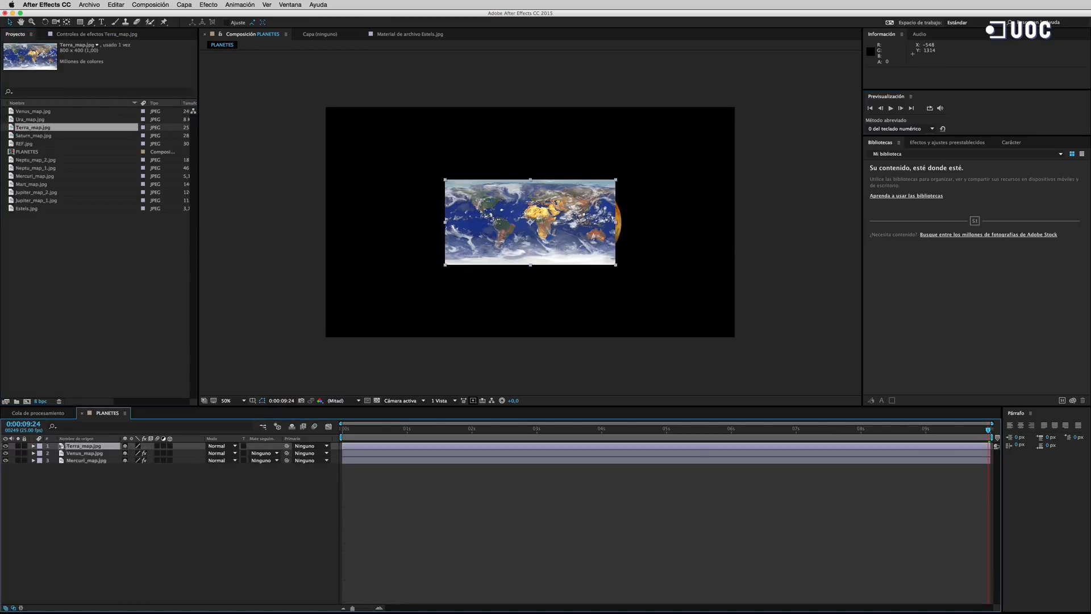
pyautogui.click(208, 5)
pyautogui.moveTo(239, 151)
pyautogui.click(351, 183)
# Step: Shift the Terra layer horizontally so that it sits to the left of Mercury, partly overlapping it
pyautogui.click(33, 446)
pyautogui.click(40, 461)
pyautogui.moveTo(126, 474); pyautogui.dragTo(38, 474)
# Step: Set the Terra layer's CC Sphere Light Direction to 45° and its Metal shading to 0,0
pyautogui.click(40, 460)
pyautogui.click(40, 453)
pyautogui.click(48, 461)
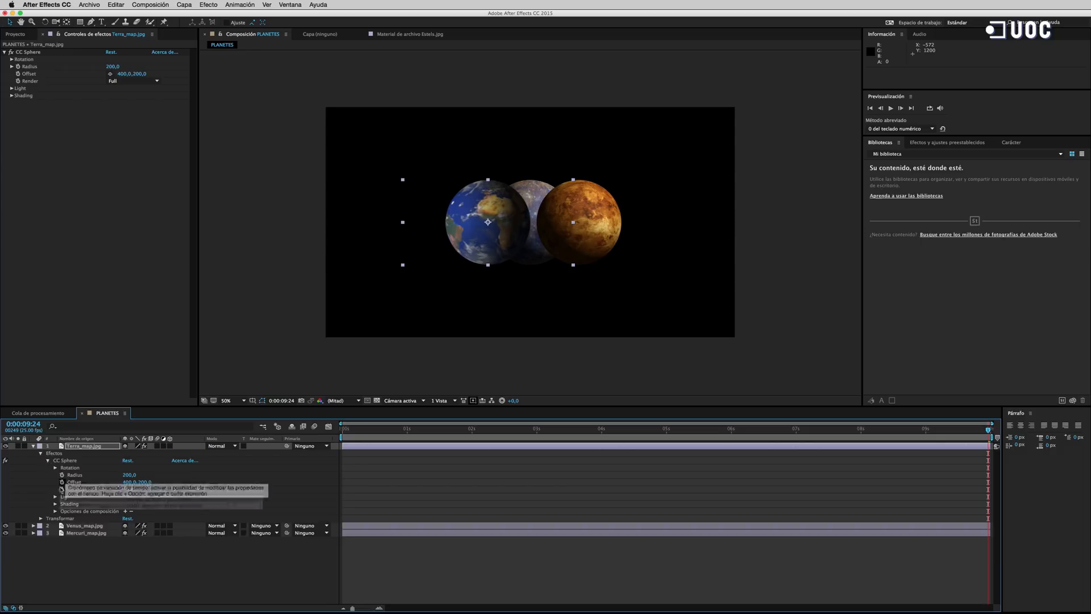
pyautogui.click(55, 497)
pyautogui.click(137, 526)
pyautogui.write('45')
pyautogui.press('Return')
pyautogui.click(55, 533)
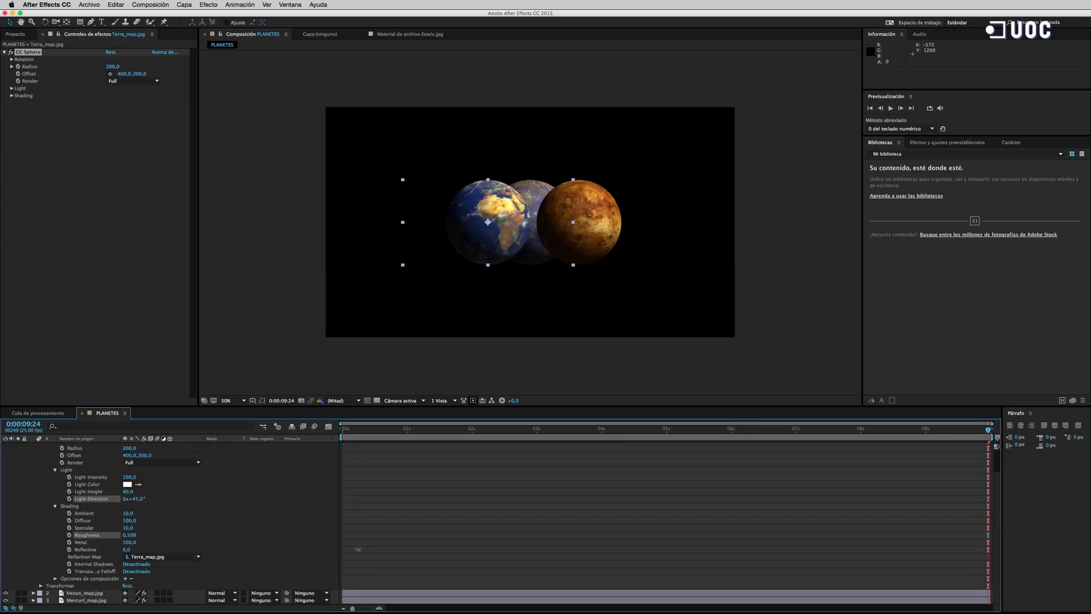
pyautogui.scroll(3, 22, 515)
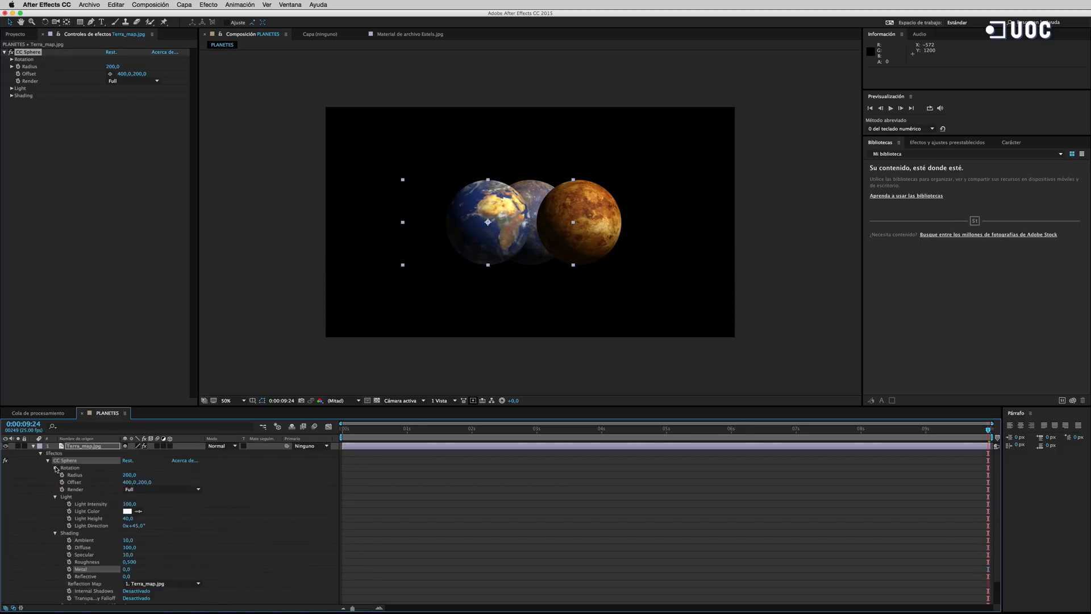
# Step: Keyframe the Terra layer's Rotation Y from 0 at the first frame to 1x+0,0° at 0:00:09:24, and scrub through the animation
pyautogui.click(56, 468)
pyautogui.press('Home')
pyautogui.click(68, 482)
pyautogui.press('End')
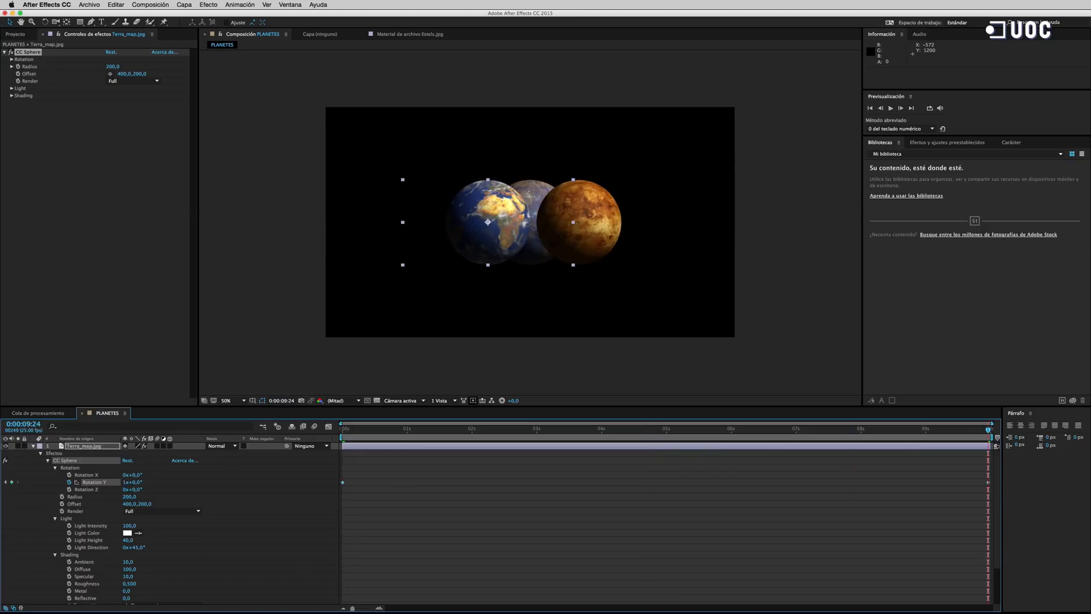
pyautogui.click(33, 446)
pyautogui.click(93, 210)
pyautogui.moveTo(739, 429); pyautogui.dragTo(466, 453)
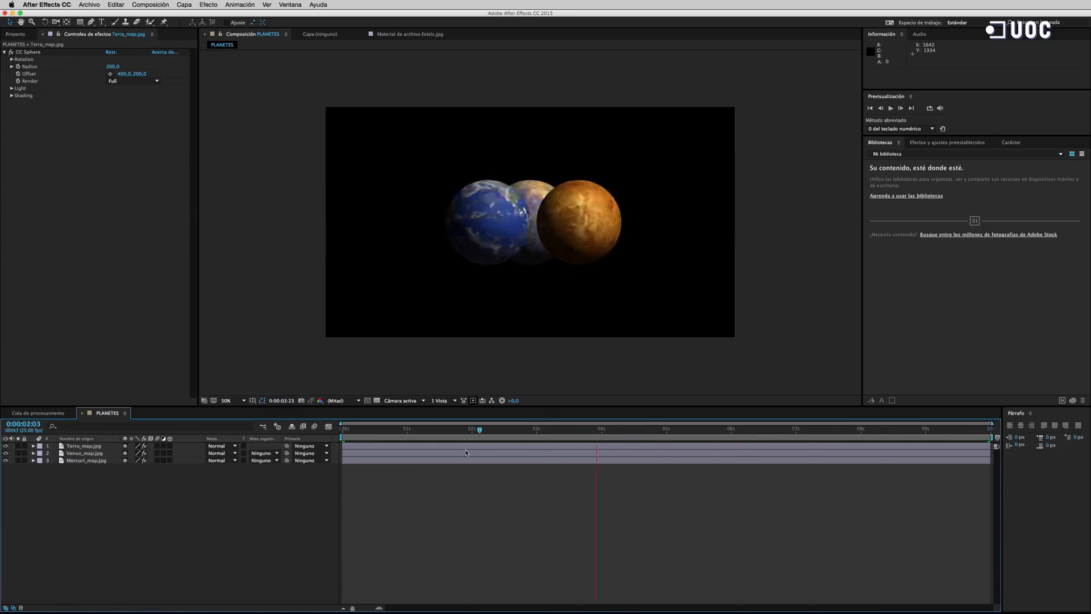
# Step: Add Mart_map.jpg as the top layer of PLANETES at the first frame and apply the CC Sphere effect to it
pyautogui.press('Home')
pyautogui.click(16, 34)
pyautogui.click(32, 184)
pyautogui.moveTo(32, 184); pyautogui.dragTo(74, 447)
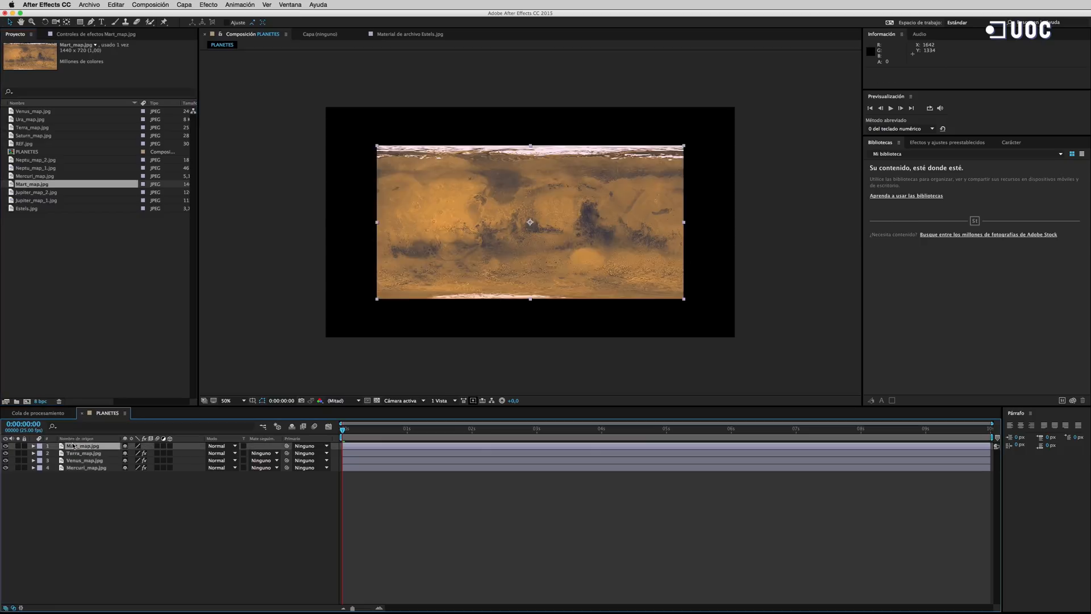
pyautogui.click(208, 5)
pyautogui.moveTo(239, 143)
pyautogui.click(324, 186)
# Step: Shift the Mars layer horizontally so that it sits to the right of Venus, partly overlapping it
pyautogui.click(33, 445)
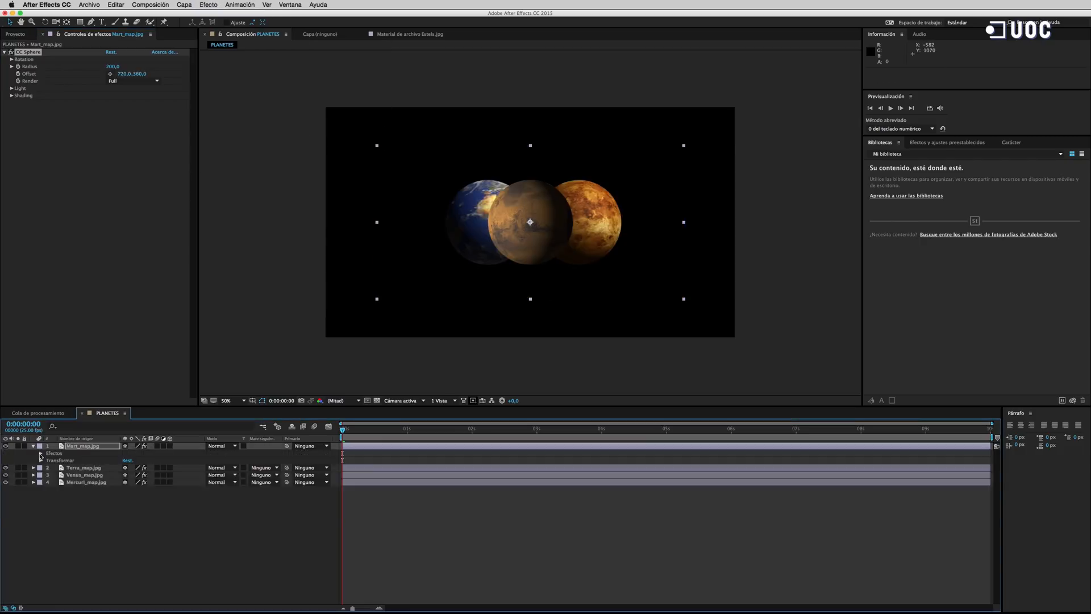
pyautogui.click(40, 454)
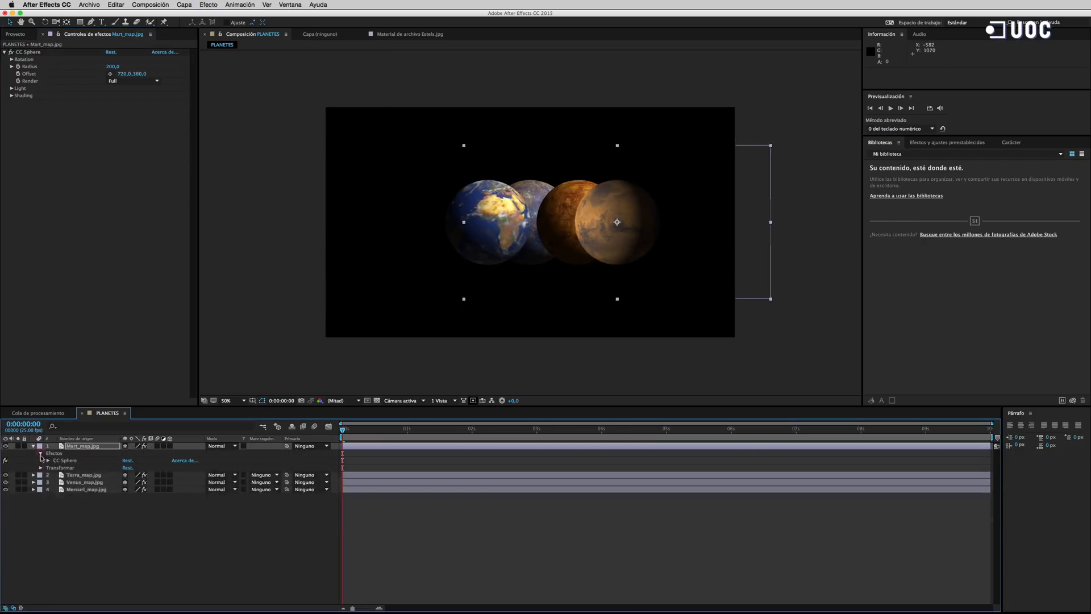
# Step: Set the Mars layer's CC Sphere Light Direction to 45° and its Metal shading to 0,0
pyautogui.click(48, 461)
pyautogui.click(55, 496)
pyautogui.press('Return')
pyautogui.click(55, 532)
pyautogui.scroll(-3, 207, 531)
pyautogui.moveTo(130, 528)
pyautogui.mouseDown()
pyautogui.moveTo(157, 528)
pyautogui.moveTo(28, 533)
pyautogui.mouseUp()
pyautogui.scroll(3, 28, 533)
# Step: Animate the Mars layer's Rotation Y with keyframes at the first frame and 0:00:09:24, and return to the start
pyautogui.click(55, 468)
pyautogui.click(69, 482)
pyautogui.press('End')
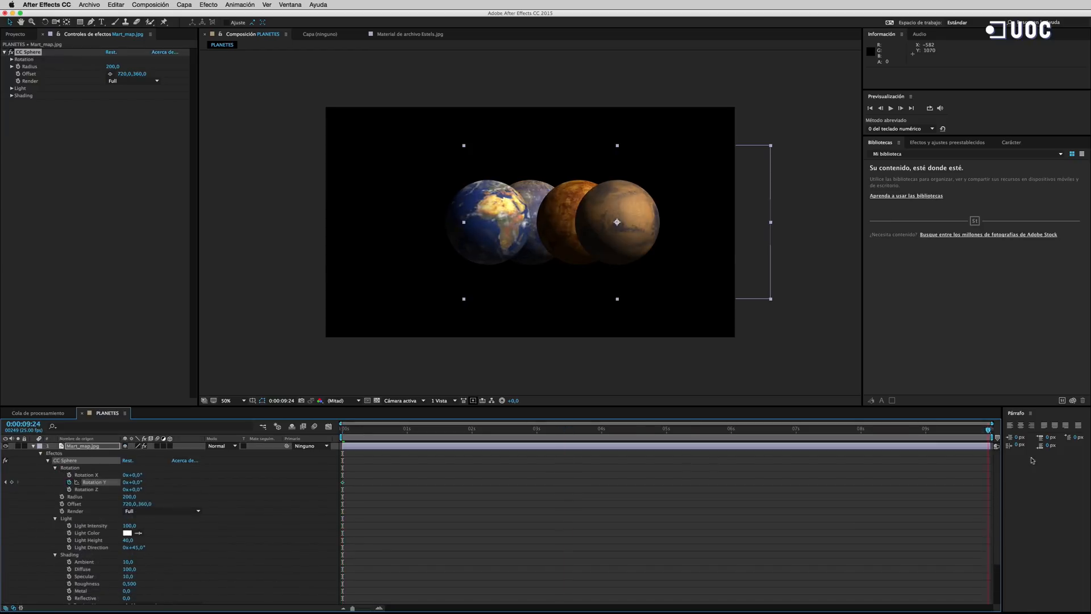
pyautogui.click(126, 482)
pyautogui.moveTo(975, 432); pyautogui.dragTo(261, 463)
pyautogui.click(33, 446)
pyautogui.click(95, 506)
# Step: Add Jupiter_map_1.jpg and Jupiter_map_2.jpg together as the top layers of the PLANETES composition
pyautogui.click(16, 34)
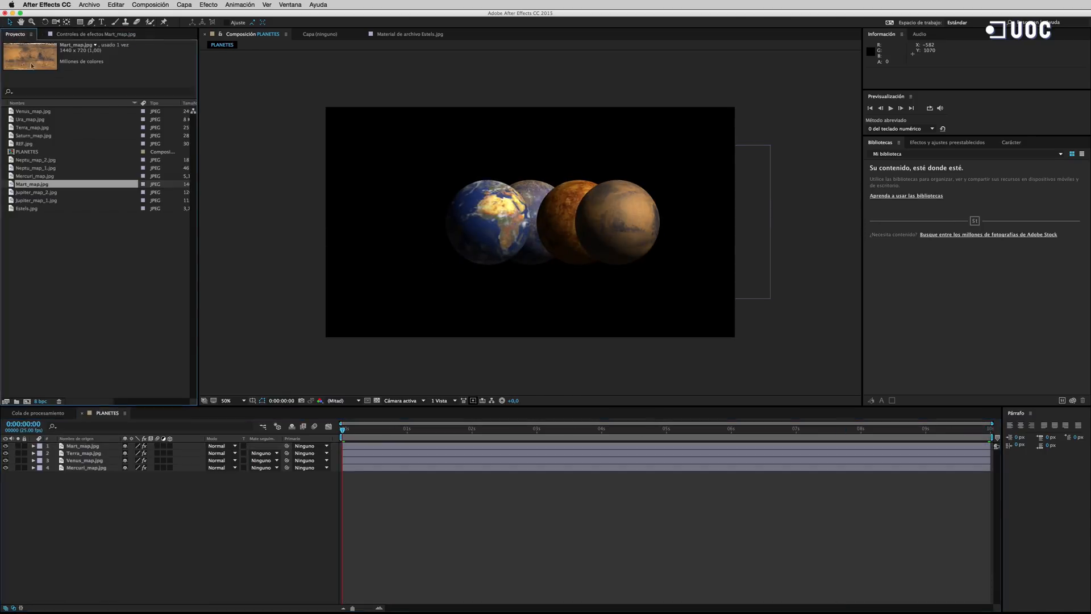
pyautogui.click(13, 200)
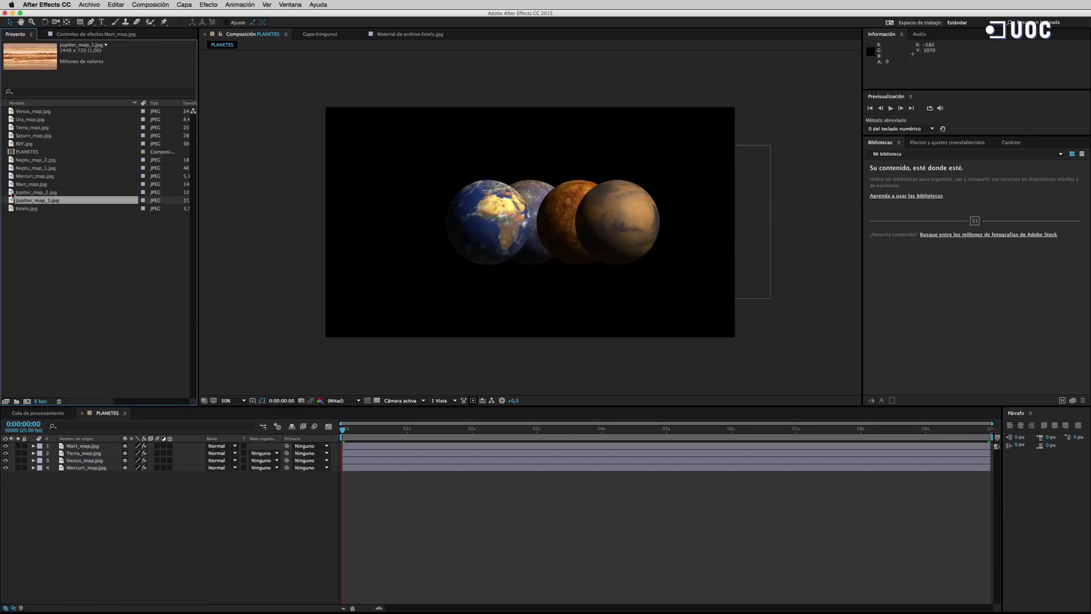
pyautogui.keyDown('shift'); pyautogui.click(12, 192); pyautogui.keyUp('shift')
pyautogui.moveTo(12, 200); pyautogui.dragTo(68, 446)
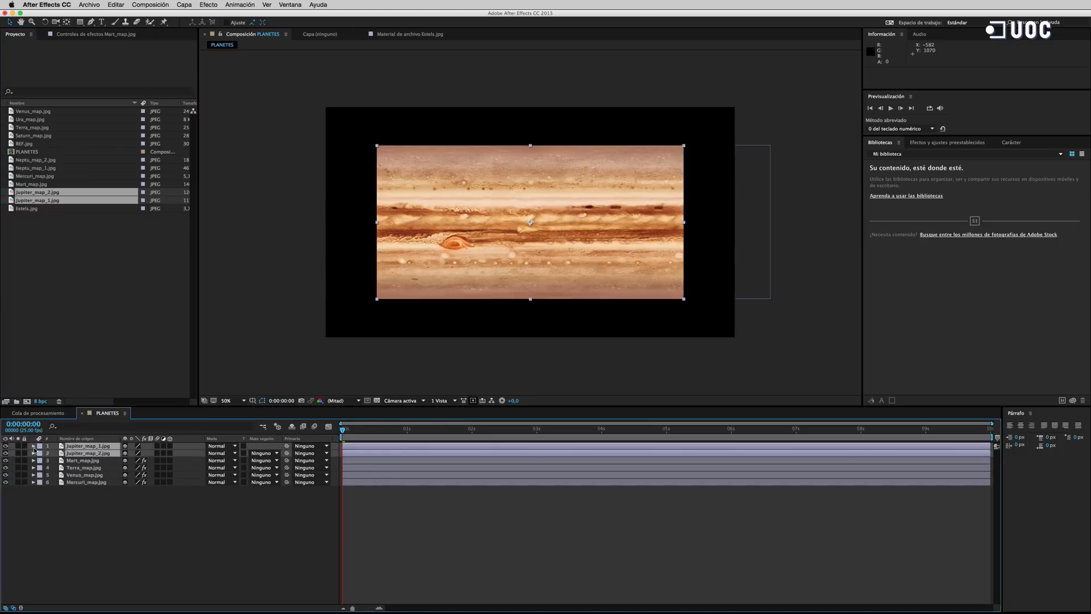
# Step: Precompose the two Jupiter map layers into a composition named Jupiter, transferring all attributes to it
pyautogui.rightClick(116, 448)
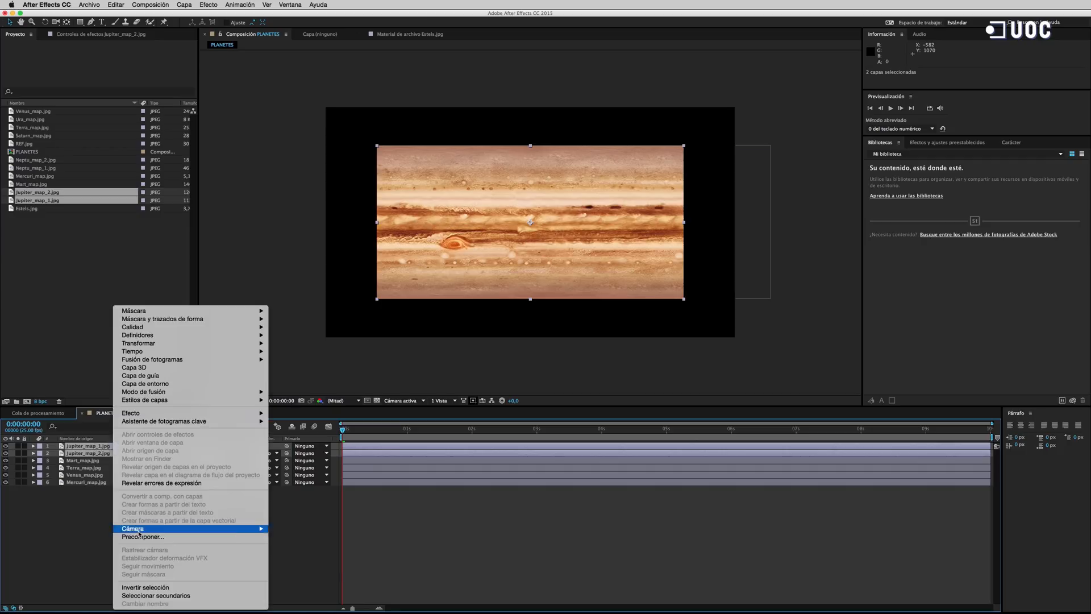
pyautogui.click(185, 540)
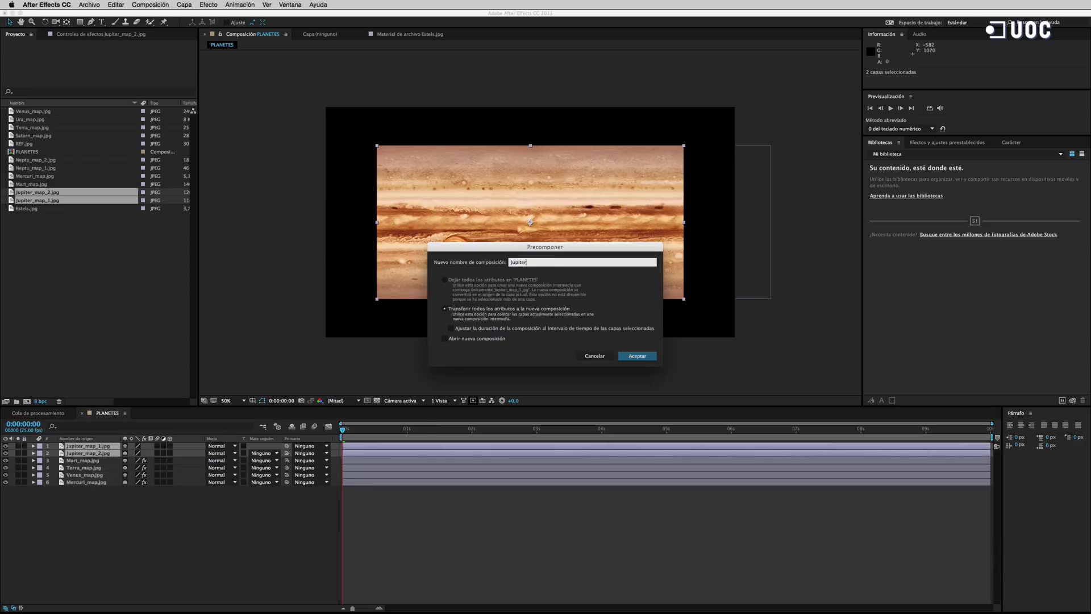
pyautogui.click(638, 356)
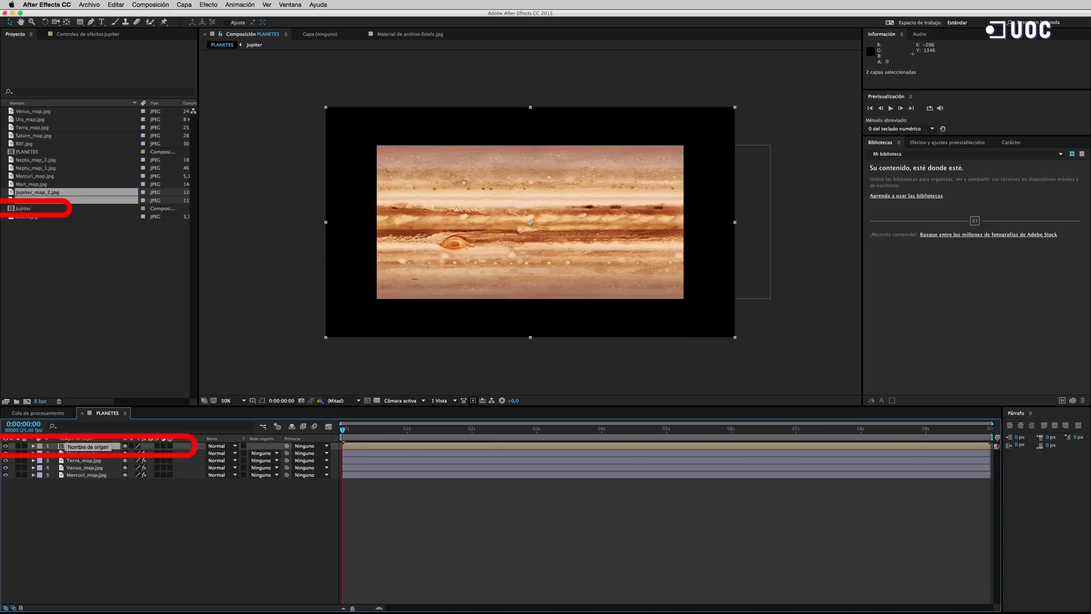
# Step: Open the Jupiter composition and place Jupiter_map_1.jpg beneath Jupiter_map_2.jpg, comparing the maps by toggling layer visibility
pyautogui.doubleClick(61, 447)
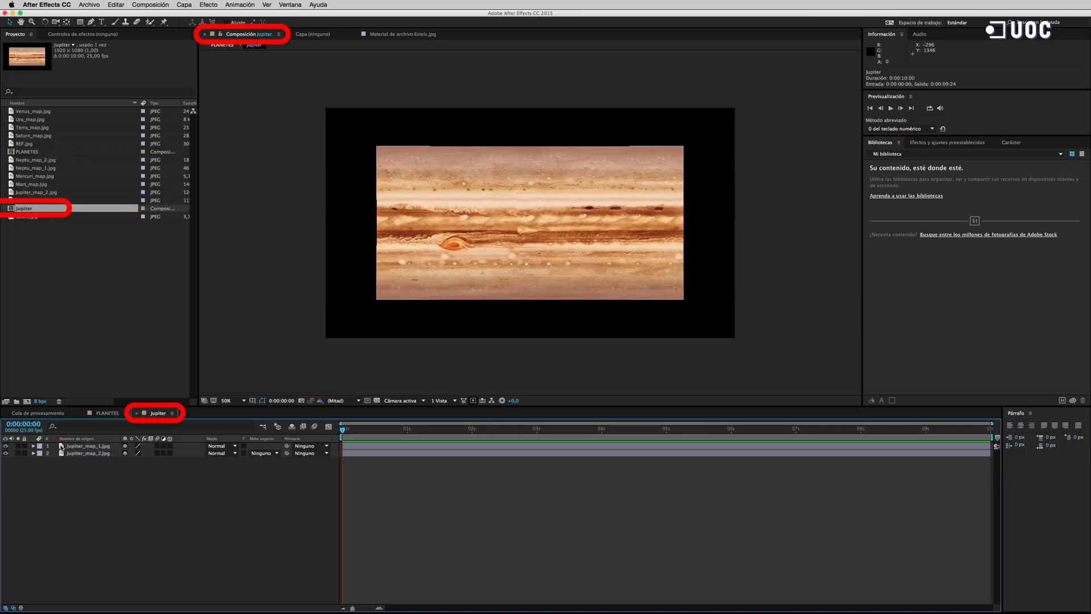
pyautogui.click(6, 447)
pyautogui.click(6, 446)
pyautogui.moveTo(87, 447); pyautogui.dragTo(88, 457)
pyautogui.click(5, 446)
pyautogui.click(5, 446)
pyautogui.click(5, 446)
pyautogui.click(5, 446)
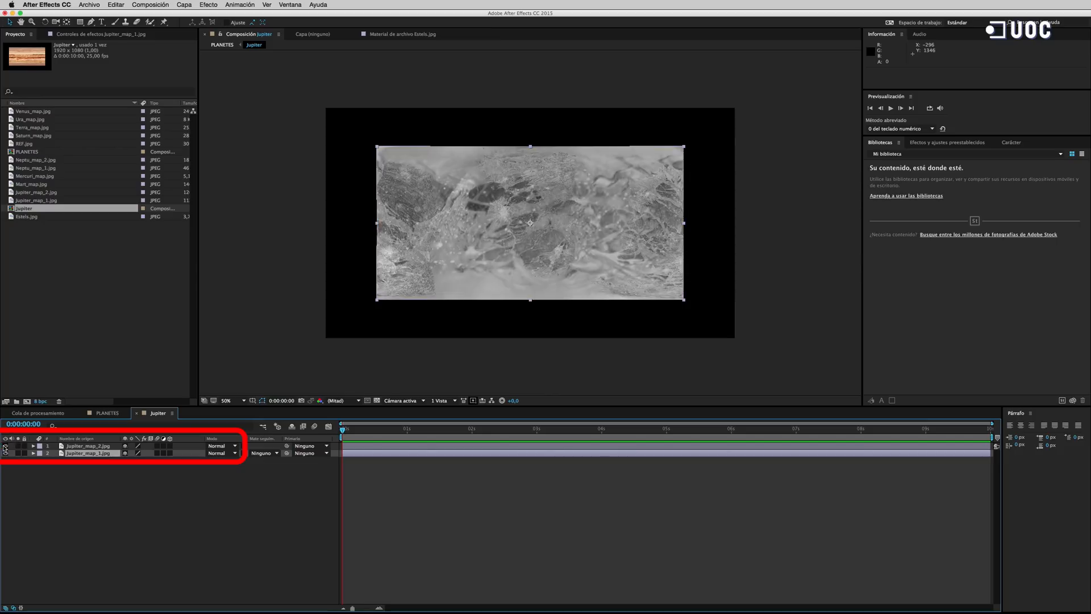
# Step: Set the blending mode of Jupiter_map_2.jpg to Aclarar and compare the blend by toggling that layer's visibility
pyautogui.click(234, 447)
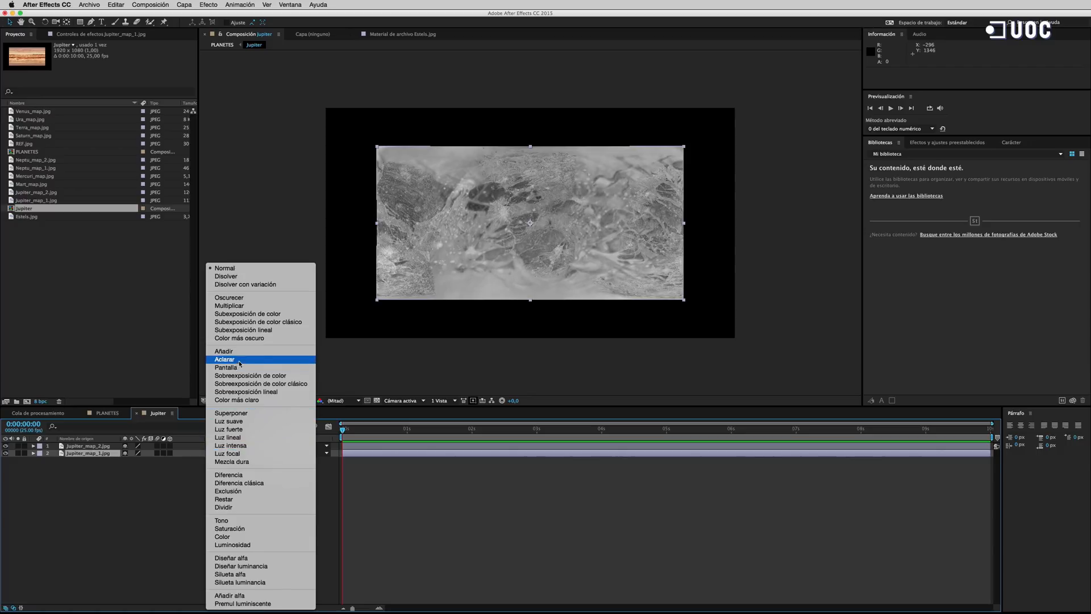
pyautogui.click(259, 360)
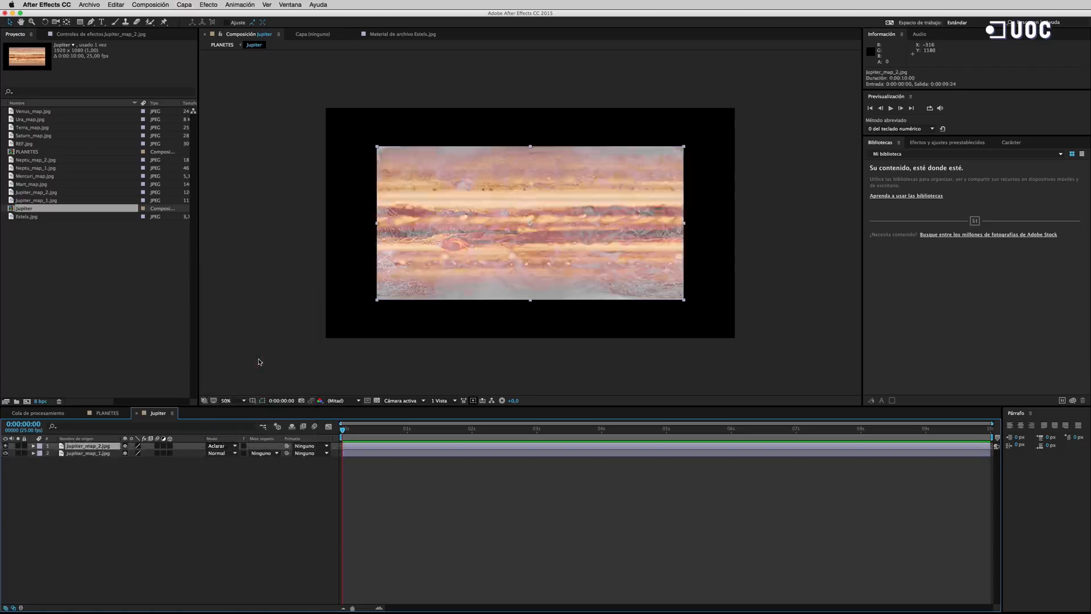
pyautogui.click(5, 447)
pyautogui.click(6, 446)
pyautogui.click(5, 446)
pyautogui.click(6, 446)
pyautogui.click(6, 446)
pyautogui.click(5, 446)
# Step: Scale both Jupiter map layers to fit the width of the Jupiter composition
pyautogui.keyDown('shift'); pyautogui.click(92, 454); pyautogui.keyUp('shift')
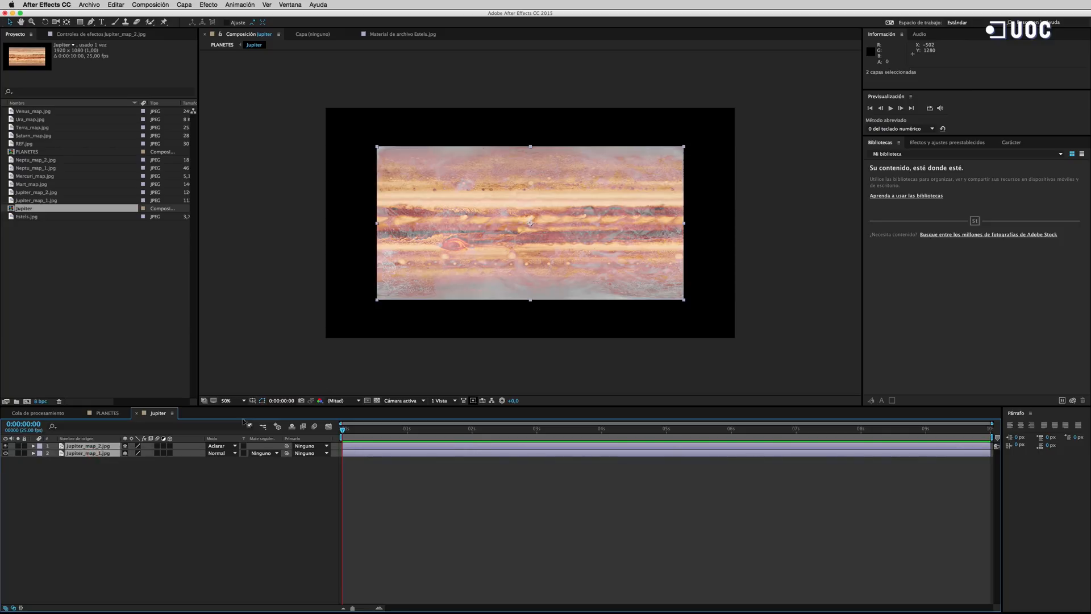
pyautogui.rightClick(462, 281)
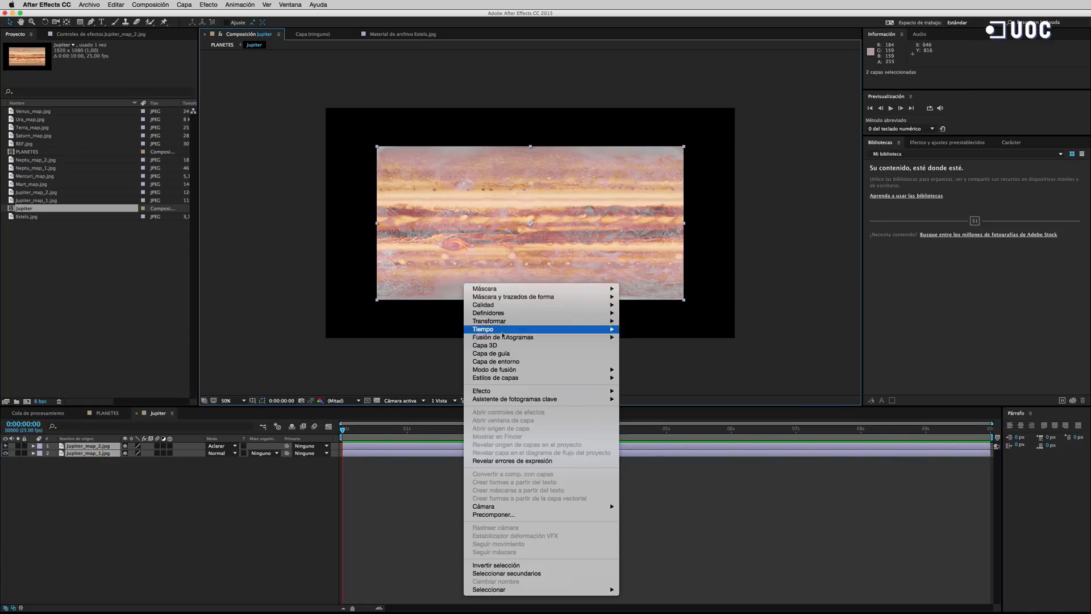
pyautogui.moveTo(506, 324)
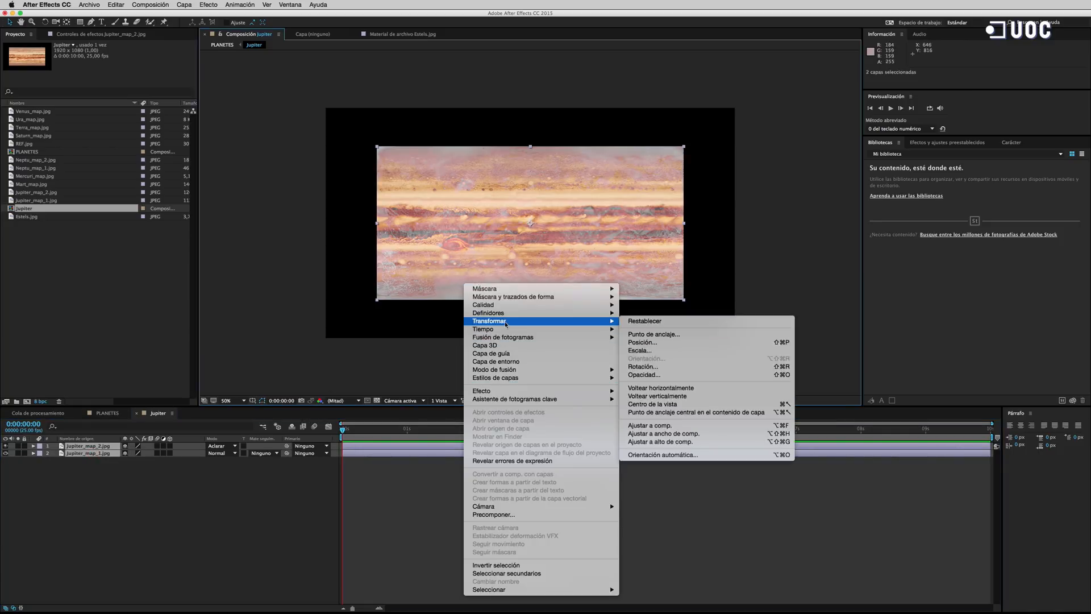
pyautogui.click(667, 434)
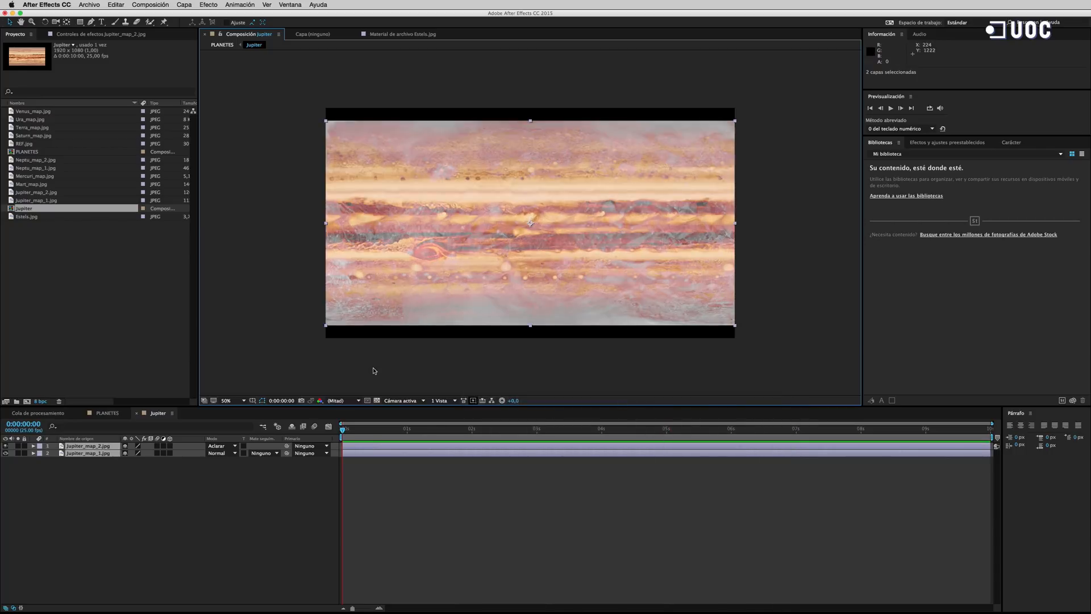
# Step: Return to the PLANETES composition and apply the CC Sphere effect to the Jupiter layer
pyautogui.click(109, 413)
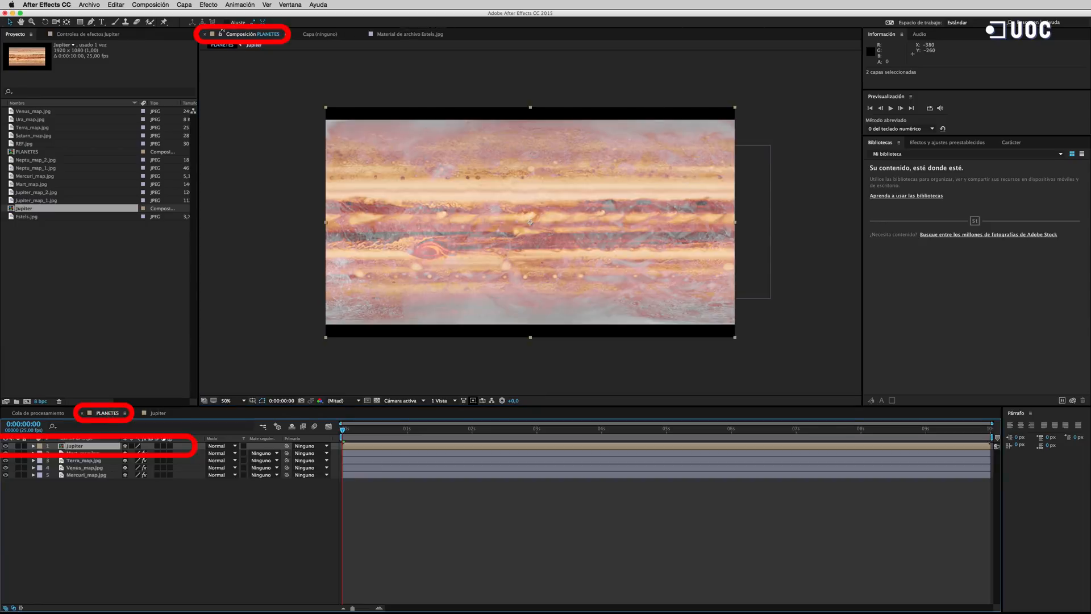
pyautogui.click(208, 5)
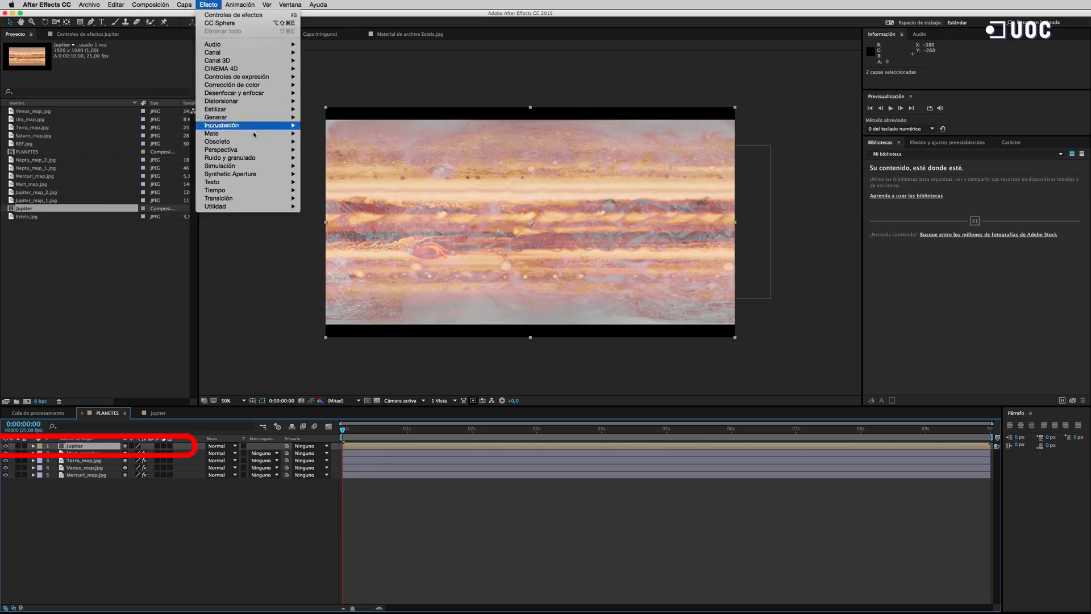
pyautogui.moveTo(263, 152)
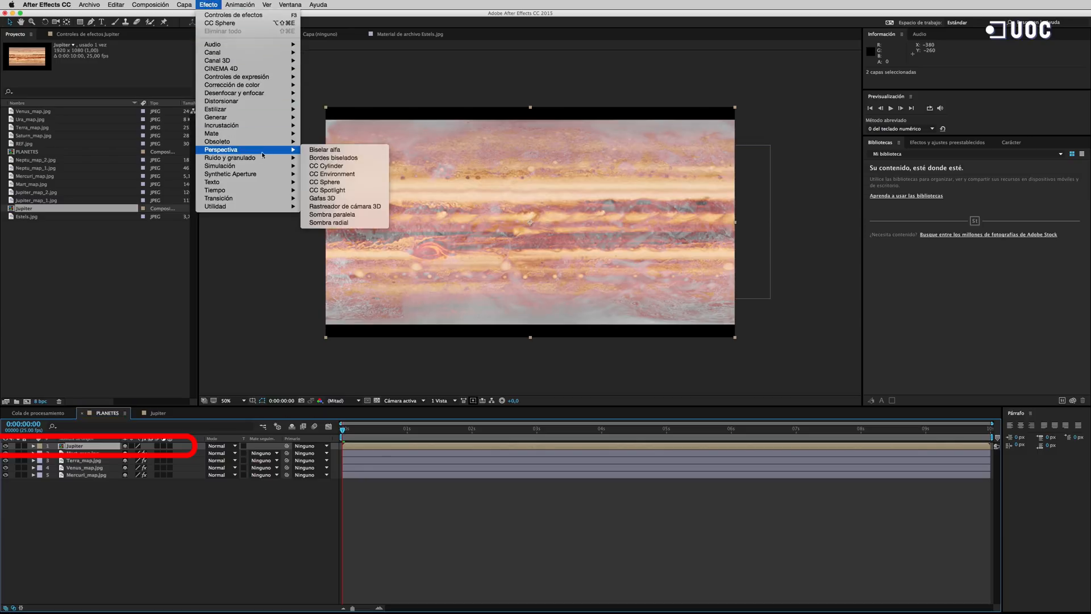
pyautogui.click(364, 183)
# Step: Tilt Jupiter's sphere with Rotation X to inspect its pole, and return the value to 0
pyautogui.click(33, 445)
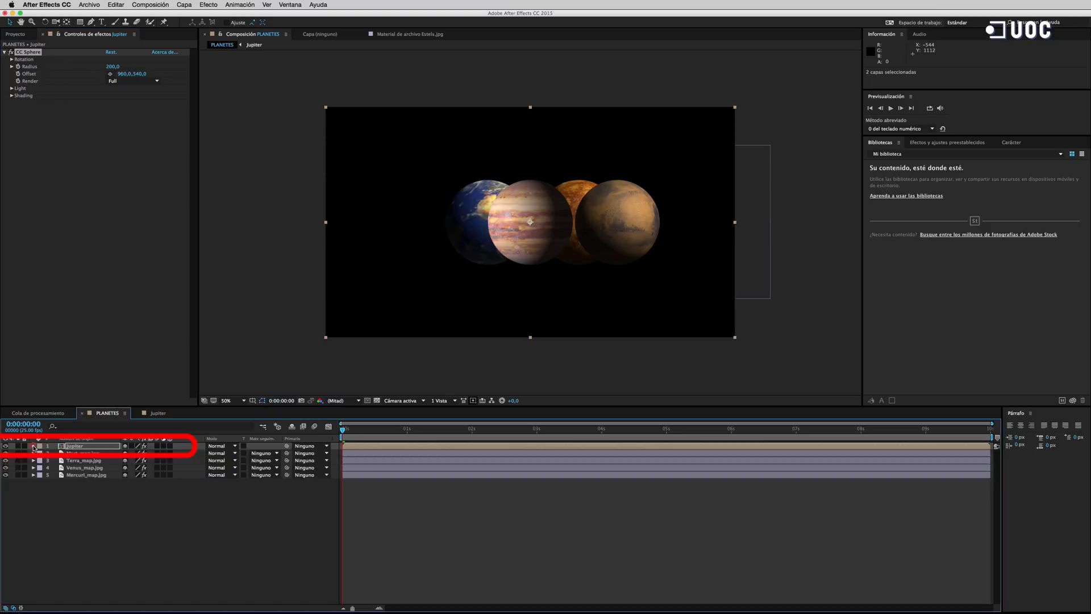
pyautogui.click(40, 453)
pyautogui.click(48, 461)
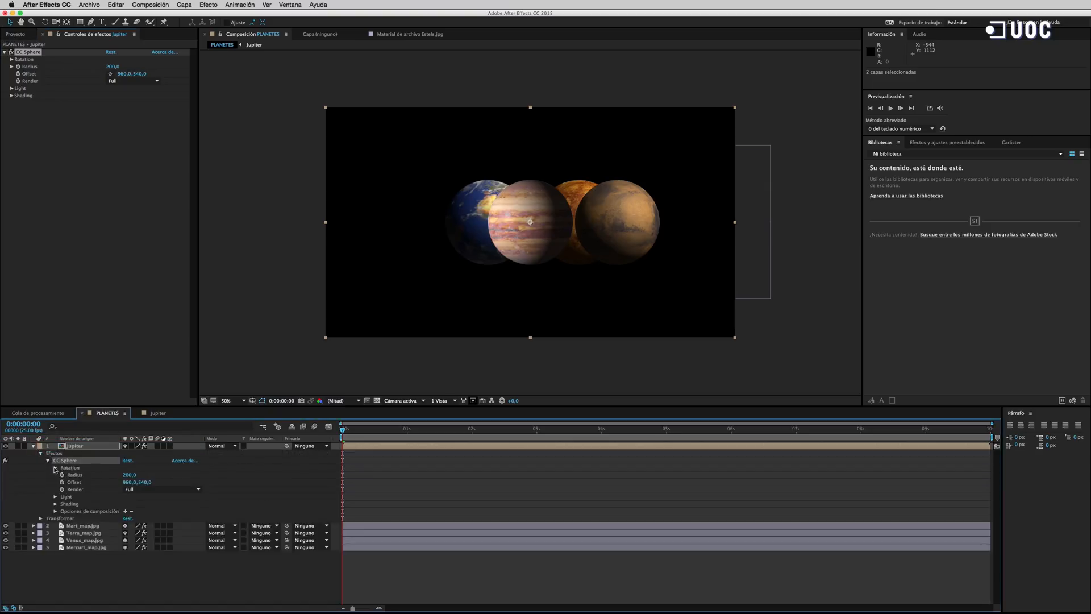
pyautogui.click(55, 468)
pyautogui.press('.')
pyautogui.moveTo(132, 475)
pyautogui.mouseDown()
pyautogui.moveTo(169, 477)
pyautogui.moveTo(137, 477)
pyautogui.mouseUp()
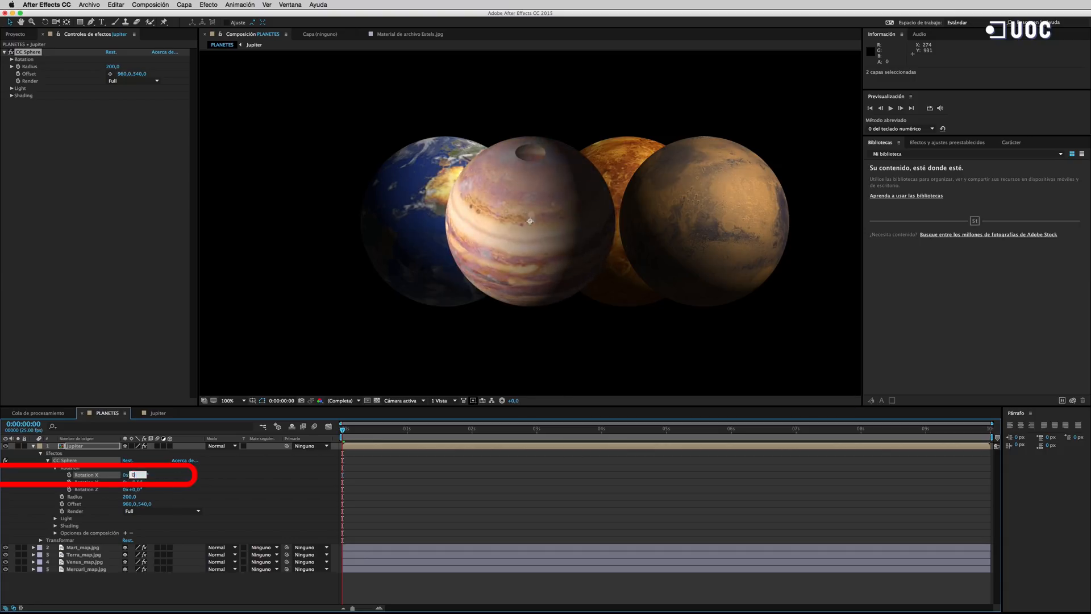
pyautogui.press('Return')
# Step: Open the Jupiter composition and set its height to 964 px in the composition settings
pyautogui.doubleClick(60, 446)
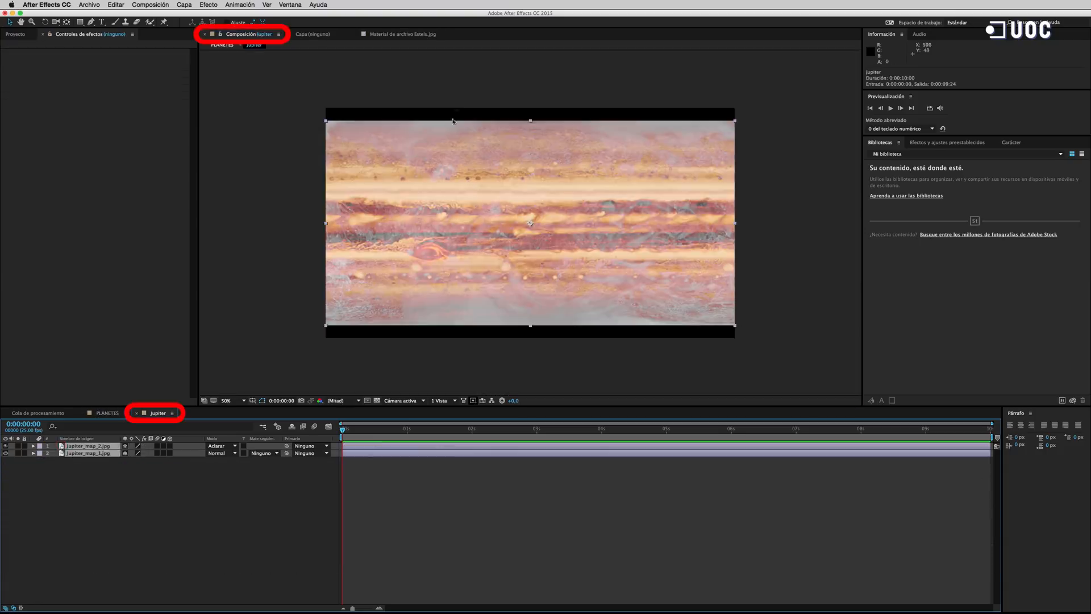
pyautogui.click(164, 5)
pyautogui.click(170, 25)
pyautogui.moveTo(439, 147); pyautogui.dragTo(196, 134)
pyautogui.moveTo(162, 206)
pyautogui.mouseDown()
pyautogui.moveTo(149, 206)
pyautogui.moveTo(158, 210)
pyautogui.mouseUp()
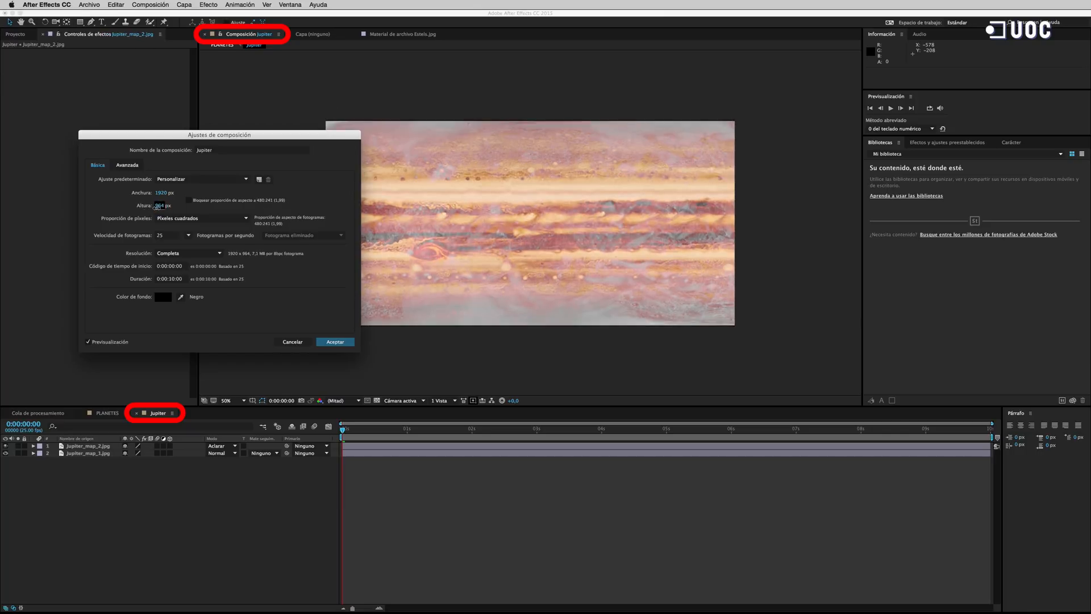
pyautogui.click(335, 342)
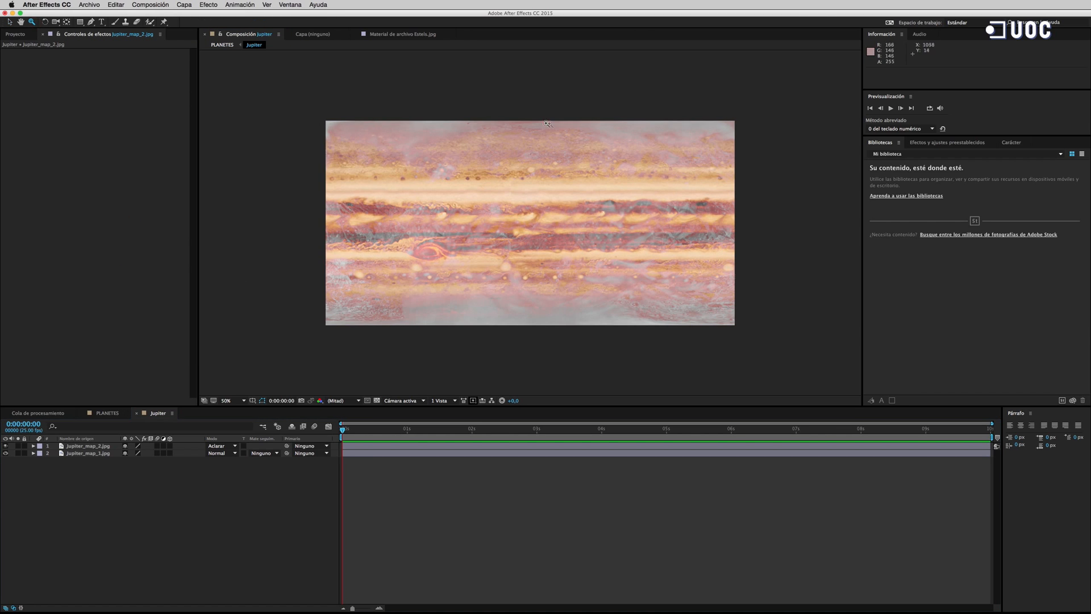
# Step: Inspect the edges of the Jupiter map and reduce the composition's height slightly to fit it more tightly
pyautogui.scroll(3, 547, 123)
pyautogui.scroll(-4, 523, 229)
pyautogui.scroll(2, 524, 322)
pyautogui.scroll(1, 523, 244)
pyautogui.scroll(-2, 522, 244)
pyautogui.click(150, 5)
pyautogui.click(171, 28)
pyautogui.click(162, 207)
pyautogui.write('96')
pyautogui.press('Return')
# Step: Set the Jupiter composition's height to 960 px in the composition settings
pyautogui.scroll(6, 489, 212)
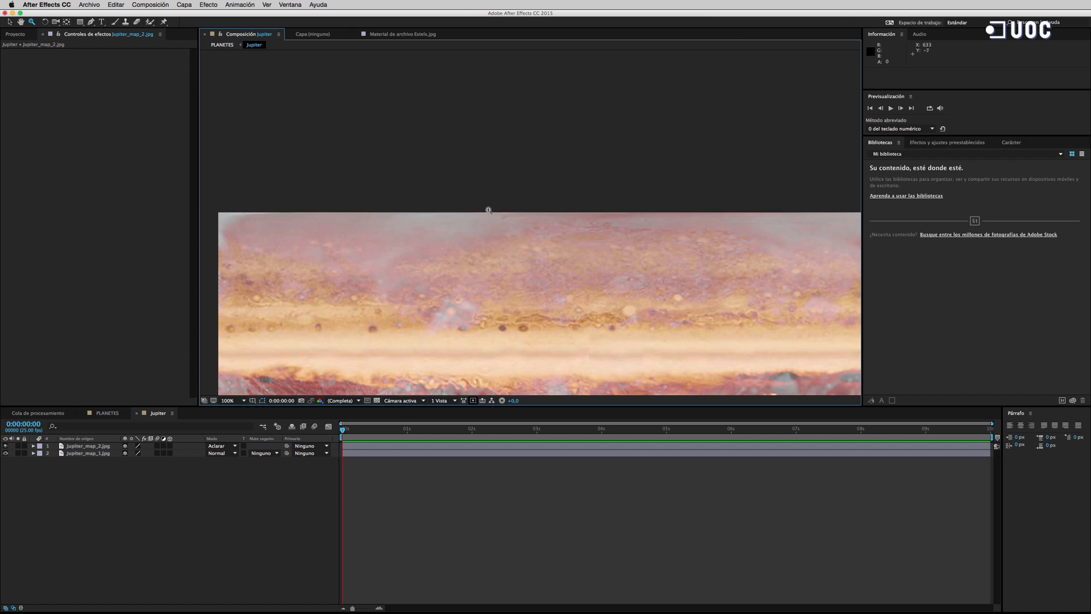
pyautogui.scroll(-6, 510, 213)
pyautogui.click(150, 5)
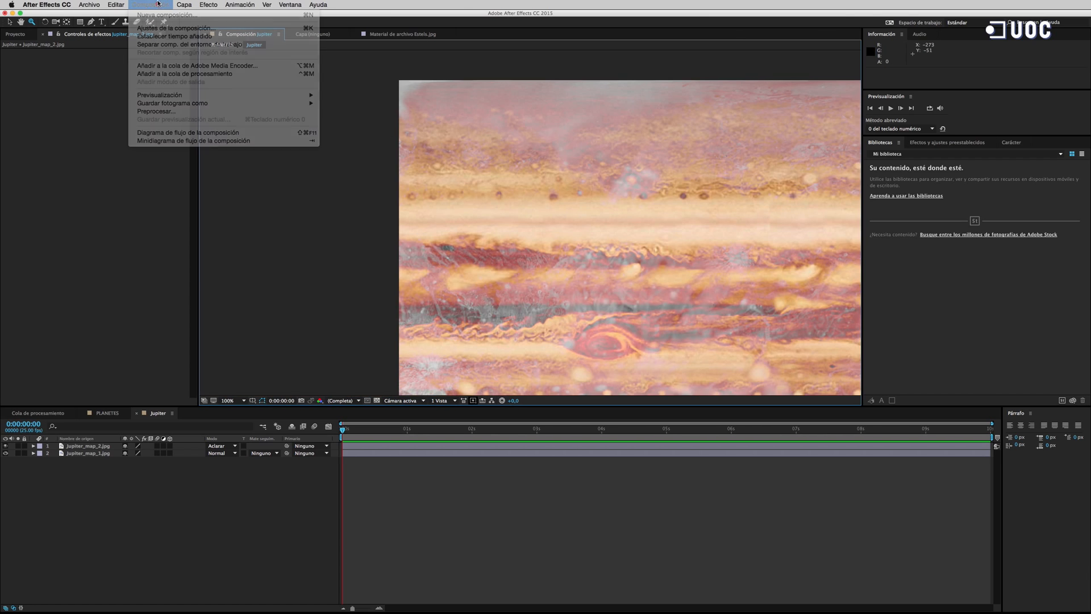
pyautogui.click(171, 28)
pyautogui.click(168, 205)
pyautogui.write('960')
pyautogui.press('Return')
pyautogui.keyDown('alt'); pyautogui.click(482, 185); pyautogui.keyUp('alt')
# Step: Return to PLANETES, tilt Jupiter with Rotation X to recheck the pole, and reset Rotation X to 0
pyautogui.click(105, 415)
pyautogui.moveTo(133, 475); pyautogui.dragTo(185, 472)
pyautogui.click(137, 475)
pyautogui.write('0')
pyautogui.press('Return')
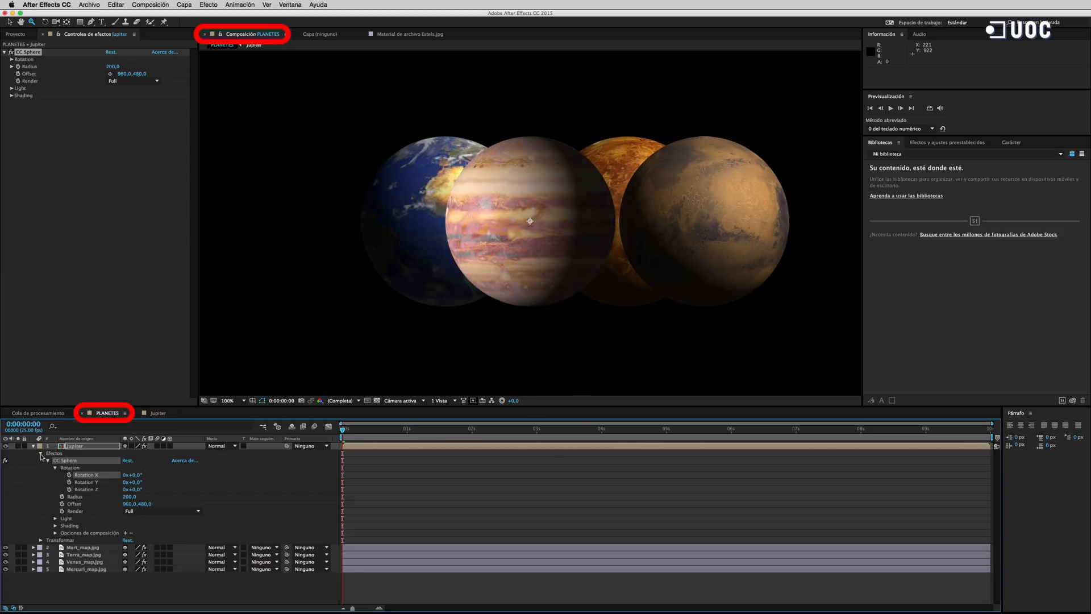
# Step: Set the Light Direction of Jupiter's CC Sphere to 45°
pyautogui.click(55, 518)
pyautogui.write('45')
pyautogui.press('Return')
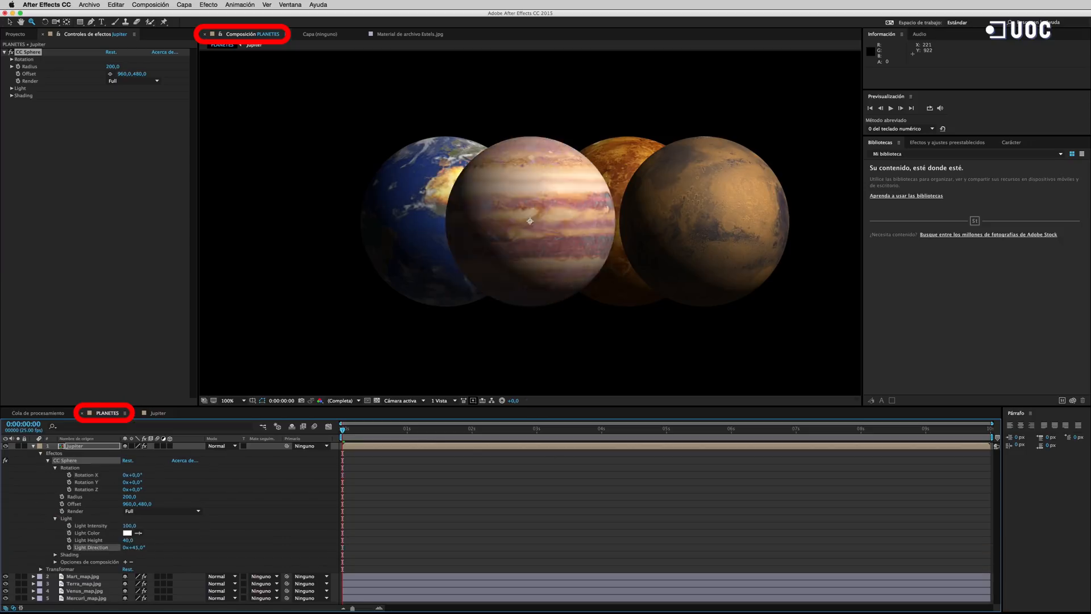
# Step: Set Jupiter's CC Sphere shading to Roughness 0.500 and Metal 0
pyautogui.click(55, 555)
pyautogui.scroll(-3, 187, 557)
pyautogui.moveTo(129, 521); pyautogui.dragTo(296, 520)
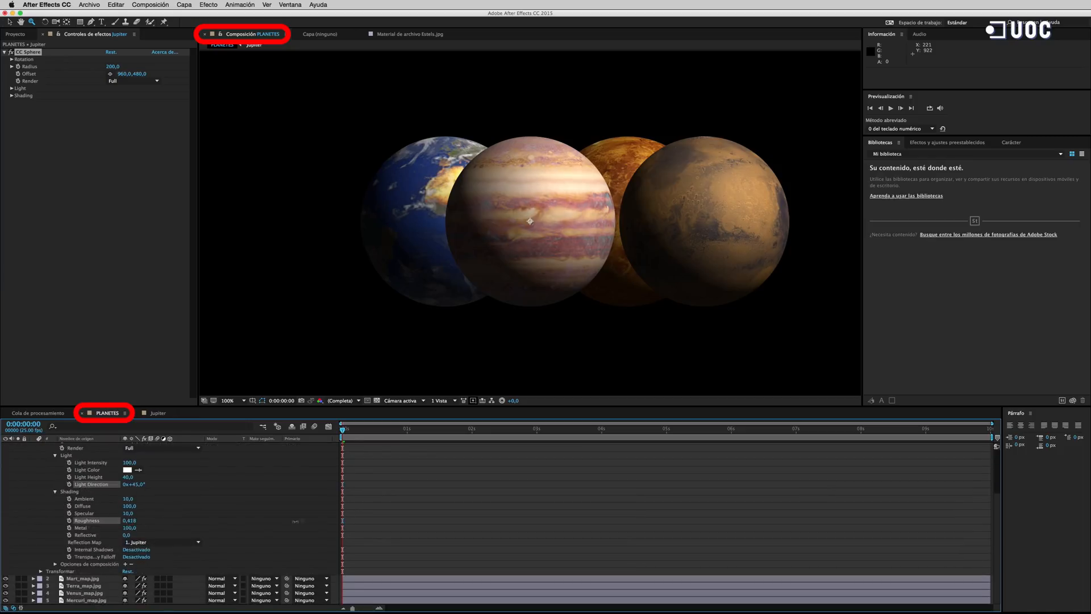
pyautogui.moveTo(130, 530); pyautogui.dragTo(27, 533)
pyautogui.scroll(3, 45, 466)
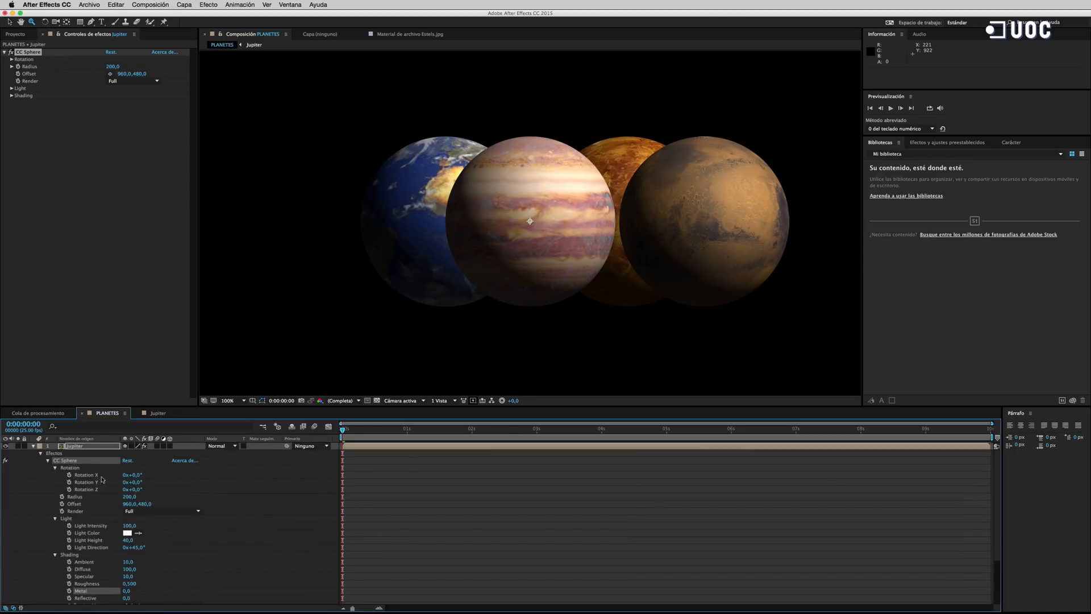
# Step: Move the Jupiter layer horizontally to position 627, 540
pyautogui.moveTo(344, 430); pyautogui.dragTo(251, 441)
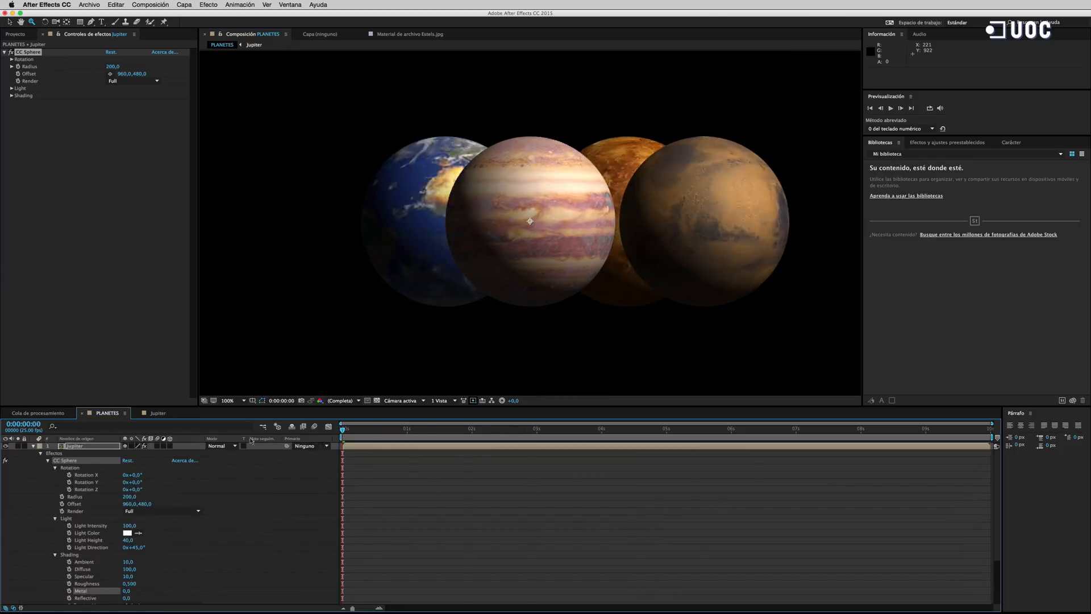
pyautogui.click(40, 453)
pyautogui.click(41, 460)
pyautogui.moveTo(133, 476); pyautogui.dragTo(0, 475)
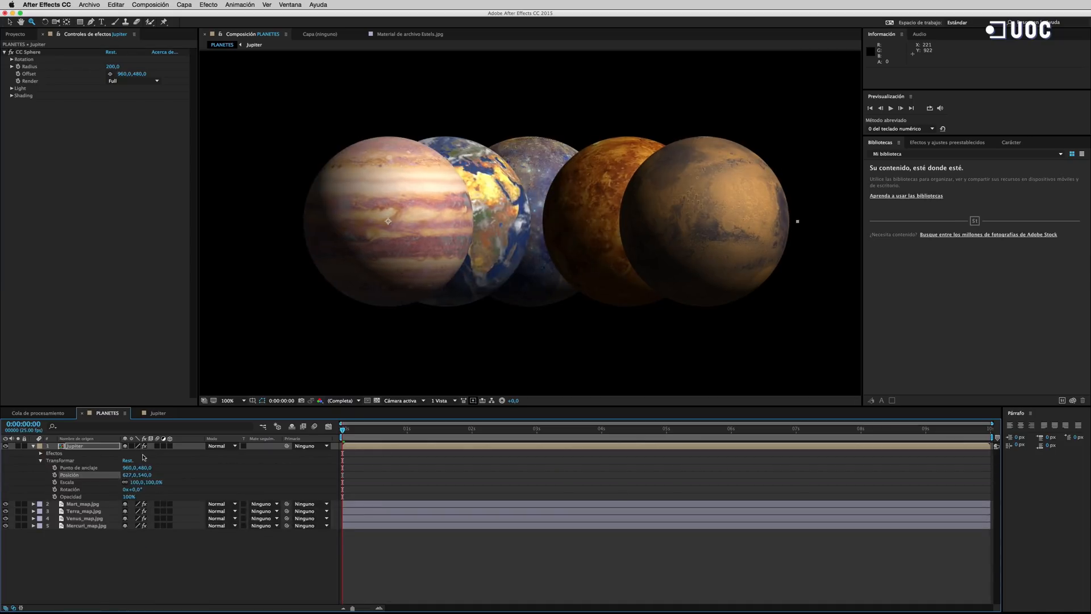
pyautogui.click(40, 461)
# Step: Keyframe Jupiter's Rotation Y between the first and last frames so the planet spins, and scrub through the animation
pyautogui.click(41, 453)
pyautogui.click(69, 475)
pyautogui.moveTo(342, 430); pyautogui.dragTo(990, 429)
pyautogui.moveTo(124, 475); pyautogui.dragTo(132, 475)
pyautogui.click(40, 446)
pyautogui.click(33, 447)
pyautogui.moveTo(364, 430); pyautogui.dragTo(466, 431)
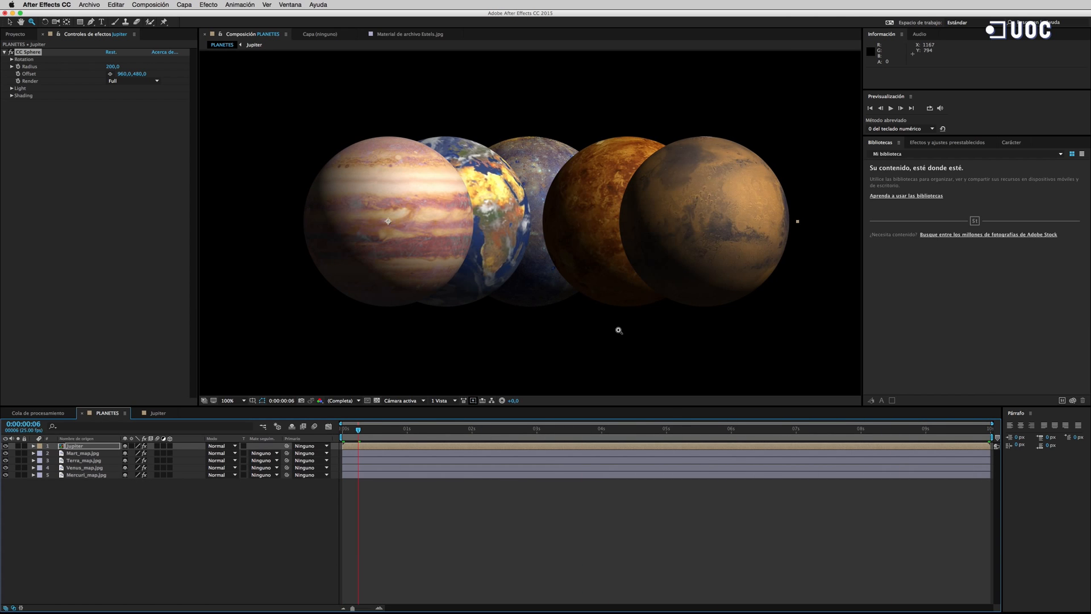
pyautogui.moveTo(359, 432)
pyautogui.mouseDown()
pyautogui.moveTo(433, 432)
pyautogui.moveTo(342, 432)
pyautogui.mouseUp()
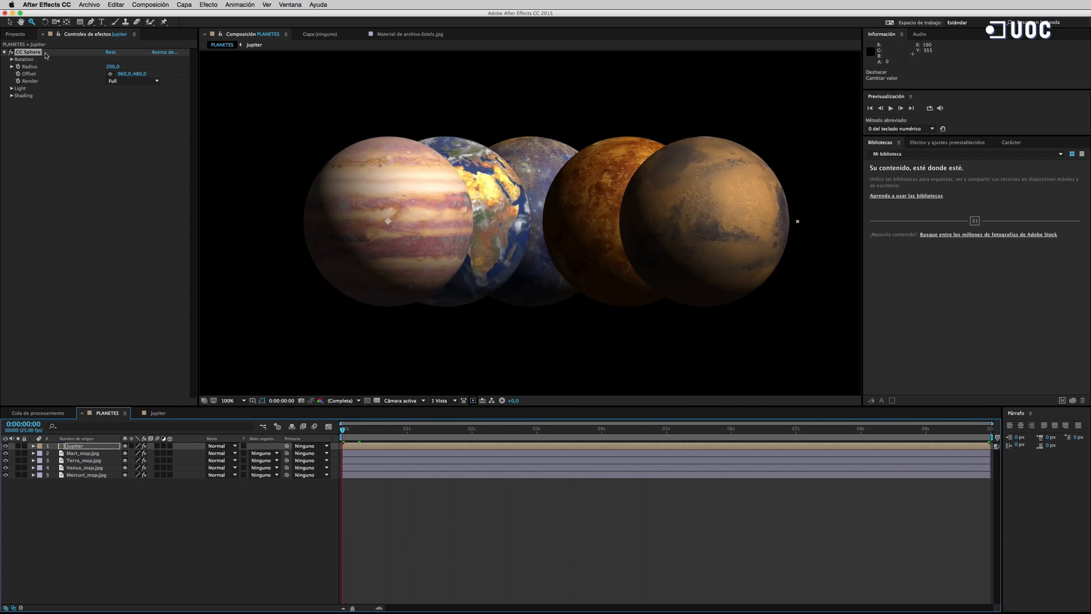
# Step: Add Saturn_map.jpg as the top layer of PLANETES and apply CC Sphere to it
pyautogui.click(15, 34)
pyautogui.click(11, 137)
pyautogui.moveTo(10, 137); pyautogui.dragTo(530, 221)
pyautogui.click(208, 5)
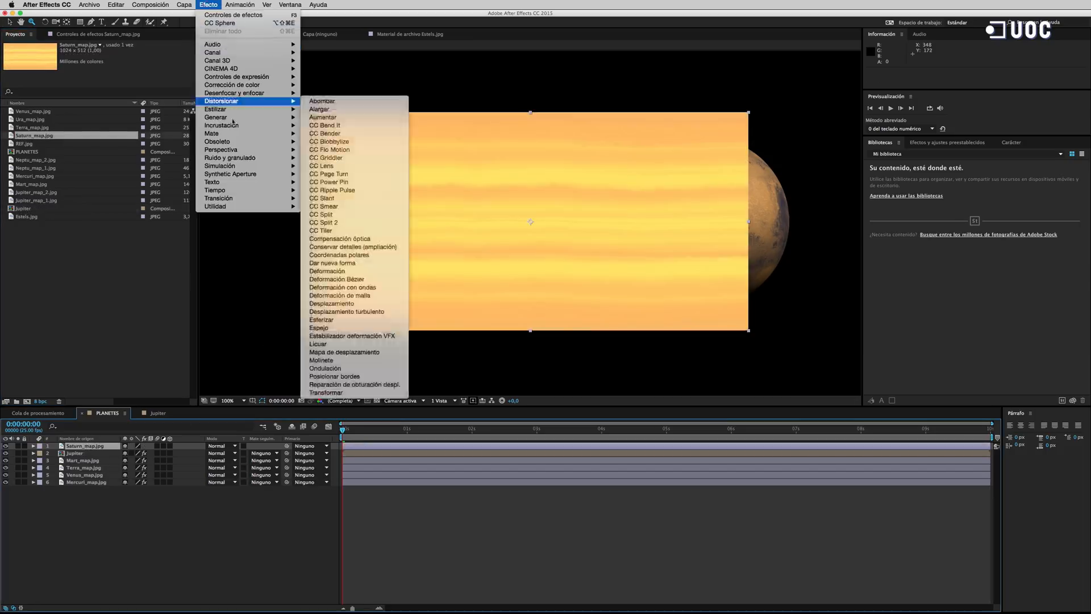
pyautogui.click(363, 179)
# Step: Move the Saturn_map.jpg layer horizontally to position 1580, 540
pyautogui.click(33, 446)
pyautogui.click(41, 460)
pyautogui.moveTo(128, 475); pyautogui.dragTo(211, 476)
pyautogui.moveTo(608, 228); pyautogui.dragTo(539, 231)
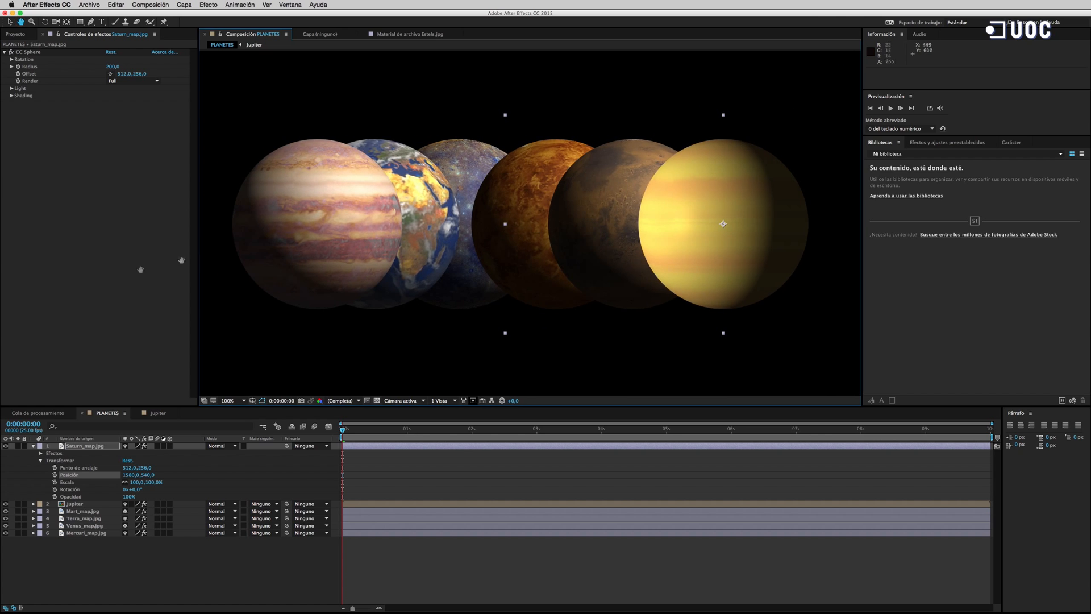
# Step: Set the Light Direction of Saturn's CC Sphere to 45°
pyautogui.click(40, 461)
pyautogui.click(40, 453)
pyautogui.click(48, 461)
pyautogui.click(55, 497)
pyautogui.click(136, 526)
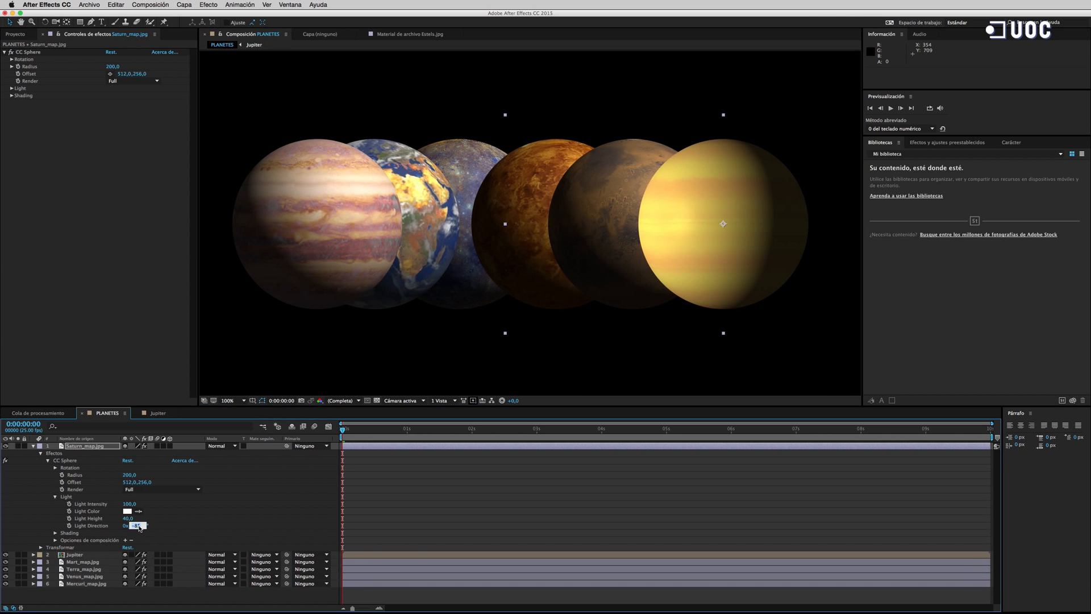
pyautogui.write('45')
pyautogui.press('Return')
# Step: Set Saturn's CC Sphere shading to Roughness 0.500 and Metal 0
pyautogui.click(56, 533)
pyautogui.scroll(-3, 70, 540)
pyautogui.moveTo(129, 513); pyautogui.dragTo(17, 520)
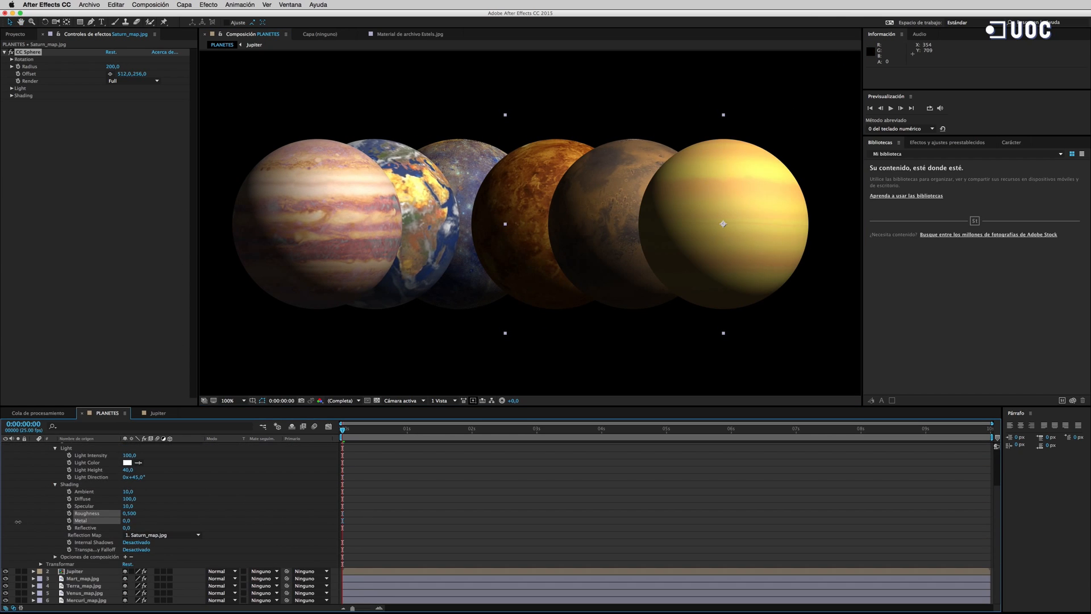
pyautogui.scroll(3, 29, 505)
# Step: Keyframe Saturn's Rotation Y from 0 to one full turn at 0:00:09:24 and preview the spin
pyautogui.click(56, 467)
pyautogui.click(69, 482)
pyautogui.press('End')
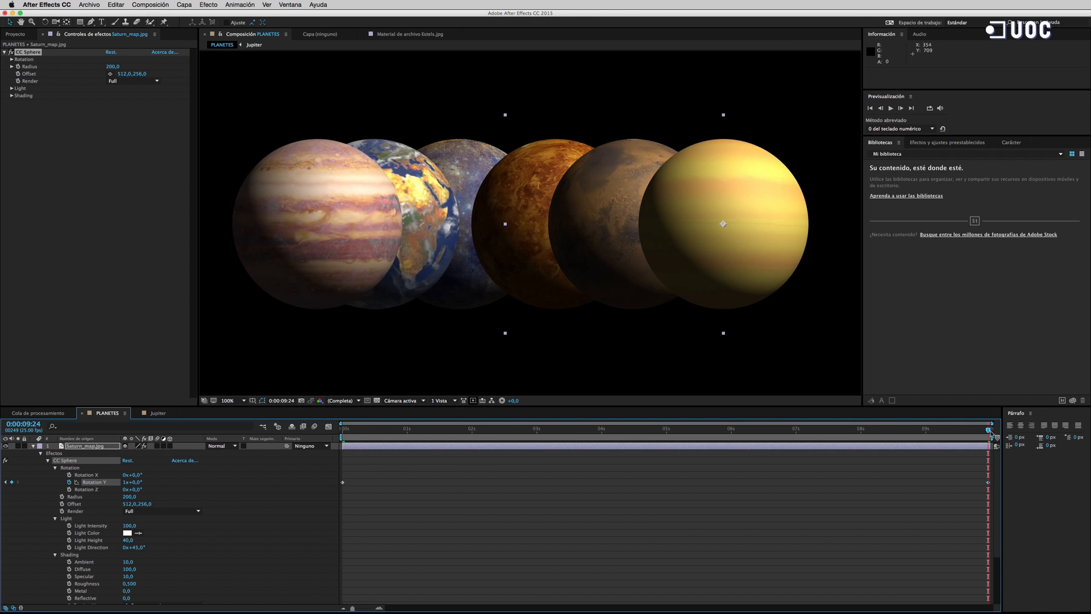
pyautogui.press('space')
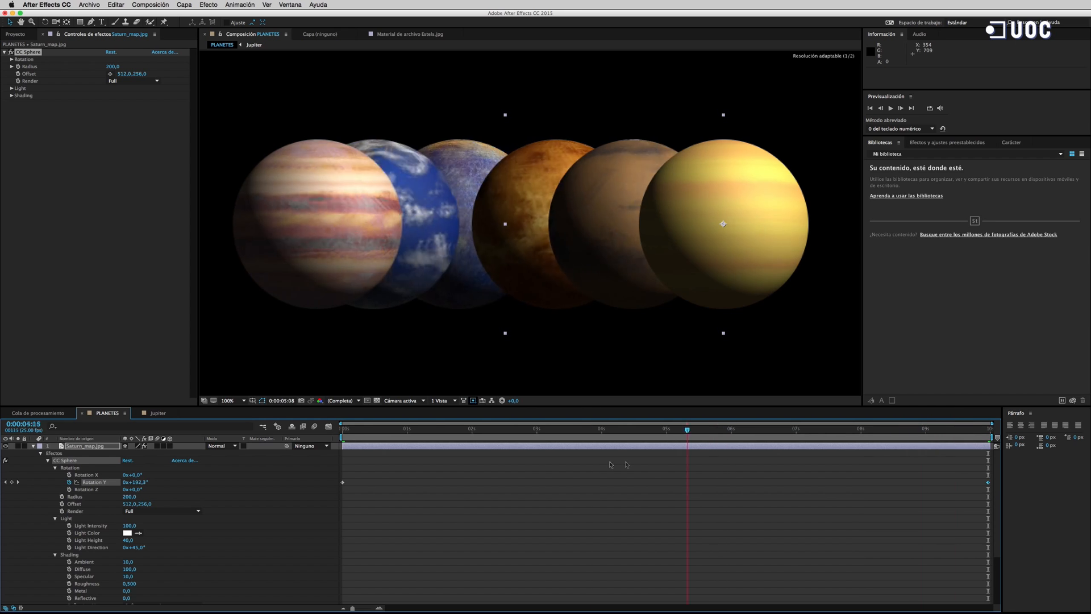
pyautogui.press('space')
pyautogui.press('u')
# Step: Add Ura_map.jpg as the top layer of PLANETES and apply CC Sphere to it
pyautogui.click(19, 34)
pyautogui.moveTo(13, 119); pyautogui.dragTo(460, 224)
pyautogui.click(208, 5)
pyautogui.moveTo(239, 150)
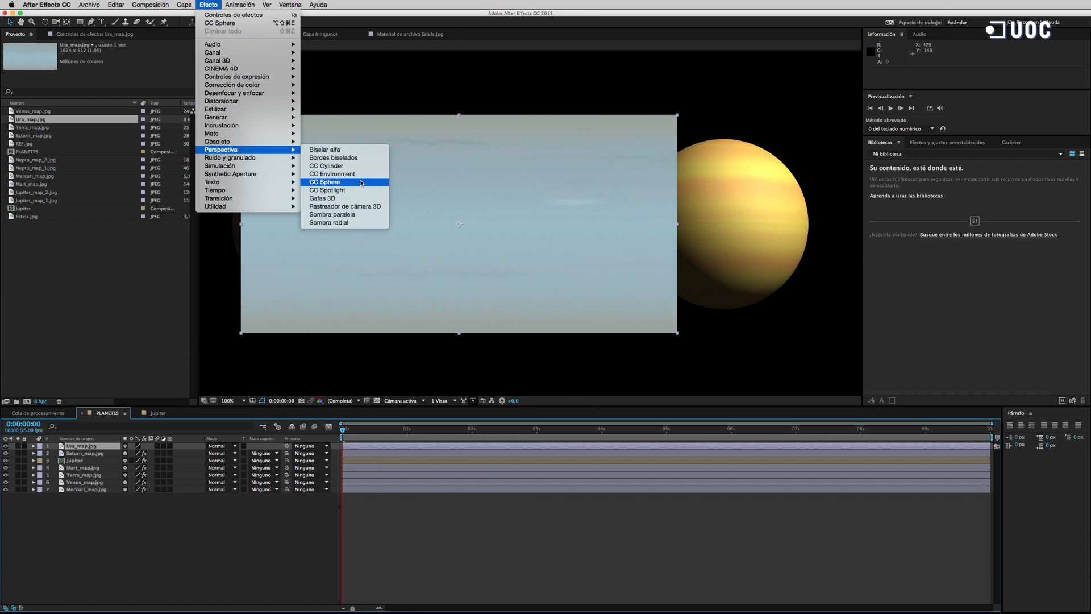
pyautogui.click(362, 183)
# Step: Move the Ura_map.jpg layer horizontally to position 468, 540
pyautogui.click(33, 445)
pyautogui.click(40, 461)
pyautogui.moveTo(128, 475); pyautogui.dragTo(1, 476)
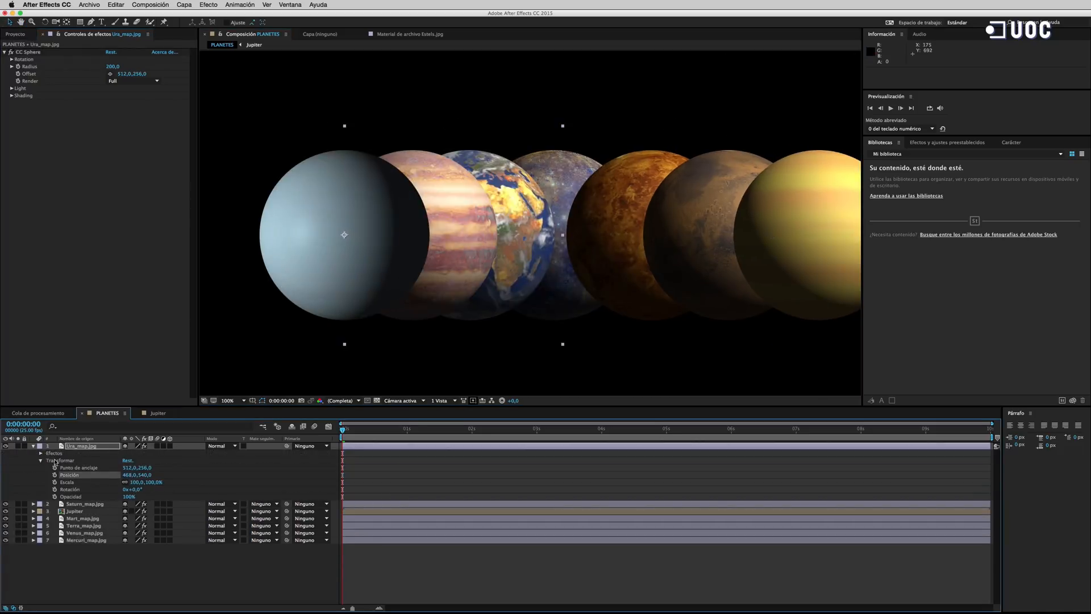
pyautogui.click(41, 461)
# Step: Set the Light Direction of Uranus's CC Sphere to 45°
pyautogui.click(41, 453)
pyautogui.click(48, 460)
pyautogui.click(55, 497)
pyautogui.moveTo(132, 526); pyautogui.dragTo(208, 526)
# Step: Set Uranus's CC Sphere shading to Roughness 0.500 and Metal 0
pyautogui.click(55, 533)
pyautogui.scroll(-3, 183, 528)
pyautogui.moveTo(130, 506); pyautogui.dragTo(25, 514)
pyautogui.scroll(3, 24, 500)
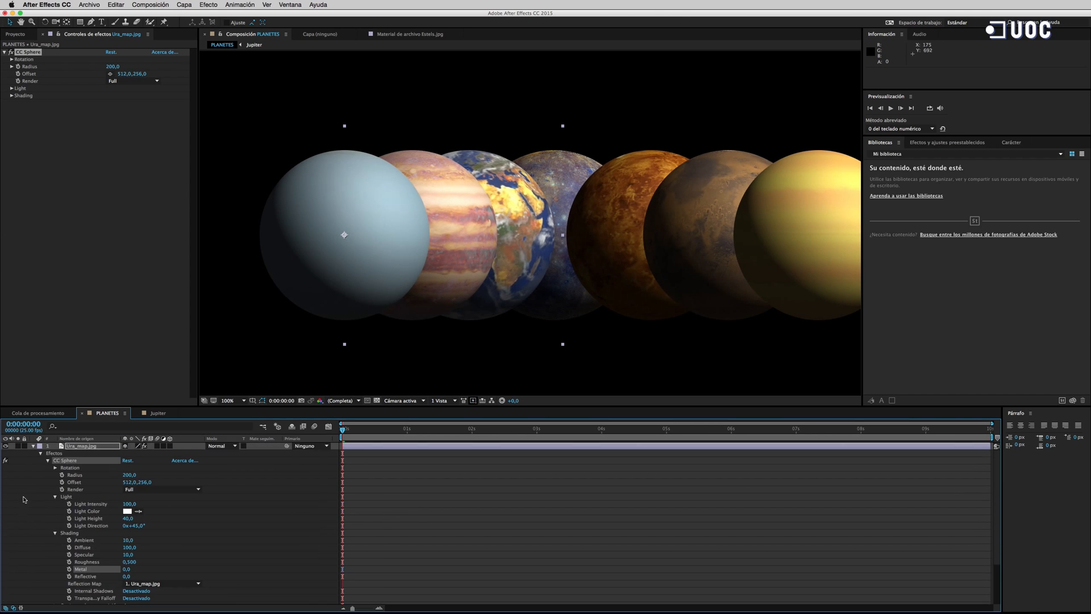
# Step: Keyframe Uranus's Rotation Y between the first and last frames, and collapse the Ura_map.jpg layer
pyautogui.click(69, 477)
pyautogui.press('End')
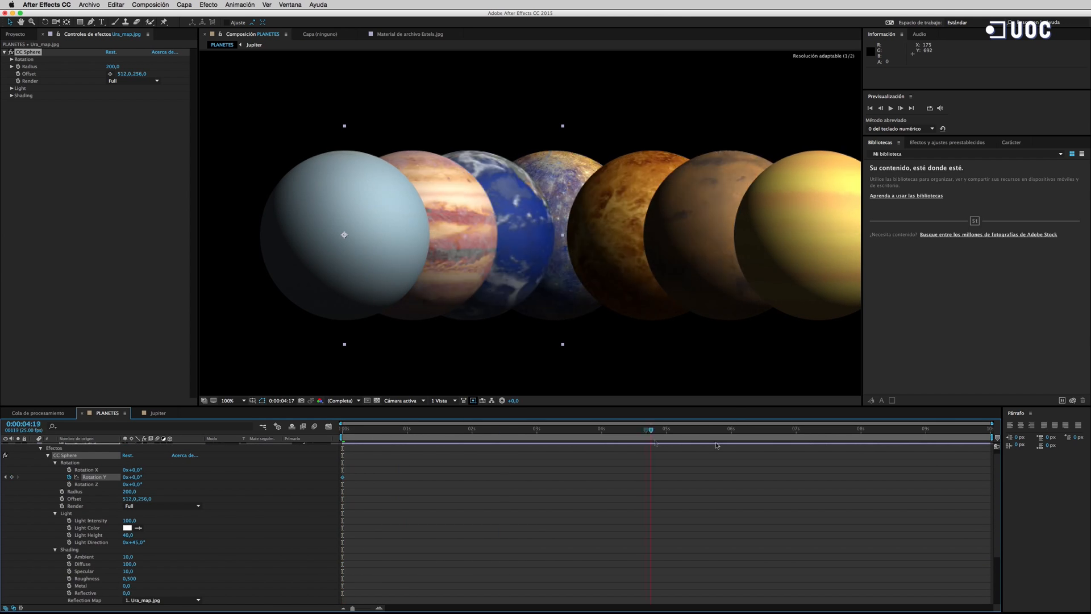
pyautogui.moveTo(988, 430); pyautogui.dragTo(343, 430)
pyautogui.scroll(1, 80, 453)
pyautogui.click(33, 447)
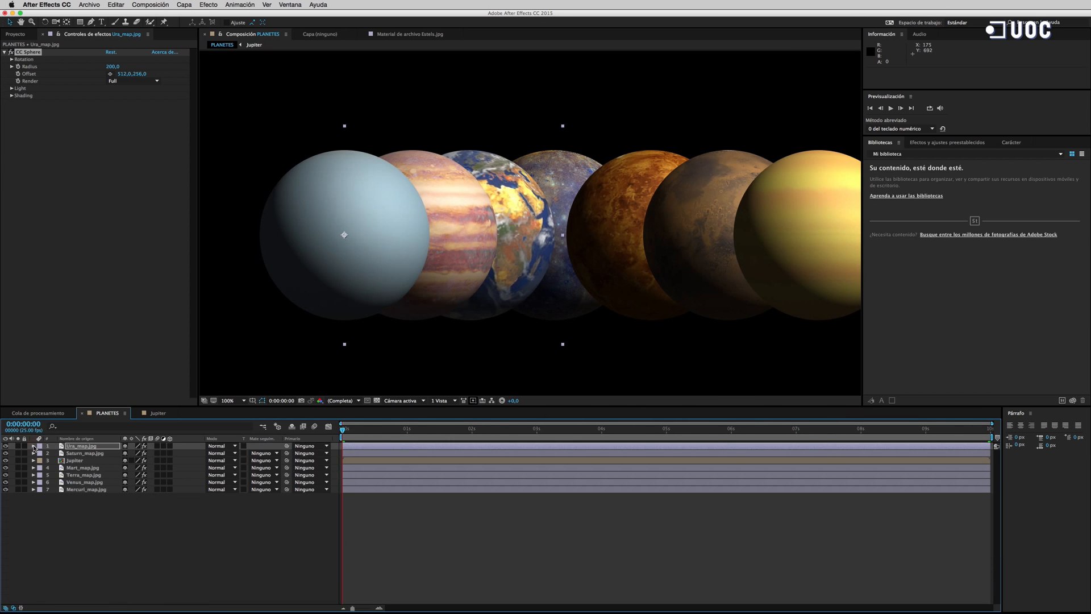
# Step: Add Neptu_map_1.jpg and Neptu_map_2.jpg above the Uranus layer and precompose them as Neptu
pyautogui.click(14, 35)
pyautogui.click(36, 160)
pyautogui.keyDown('shift'); pyautogui.click(36, 167); pyautogui.keyUp('shift')
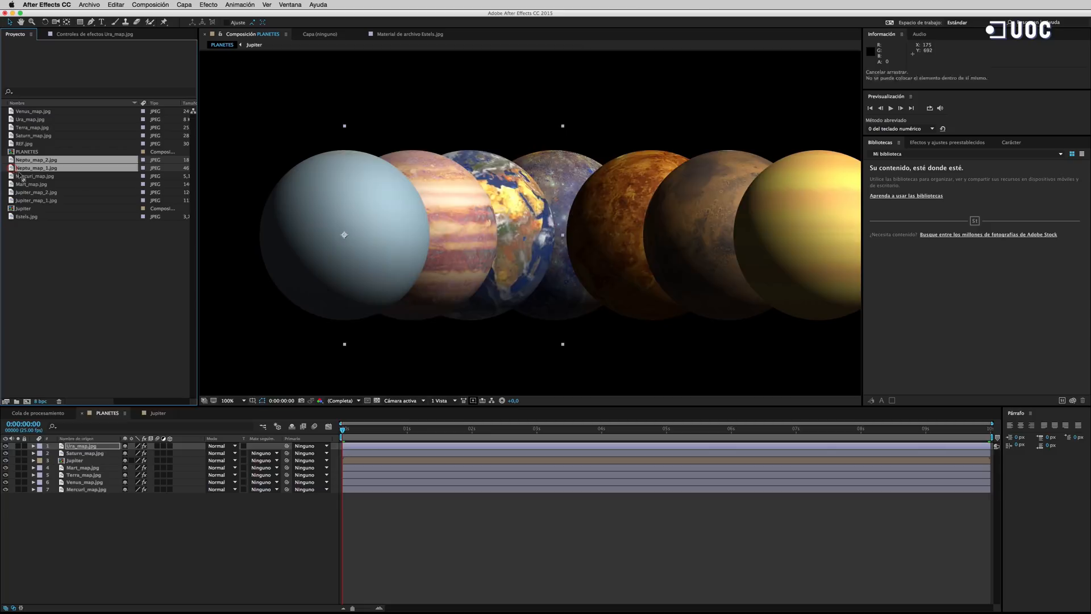
pyautogui.moveTo(36, 168); pyautogui.dragTo(84, 447)
pyautogui.rightClick(84, 450)
pyautogui.click(201, 525)
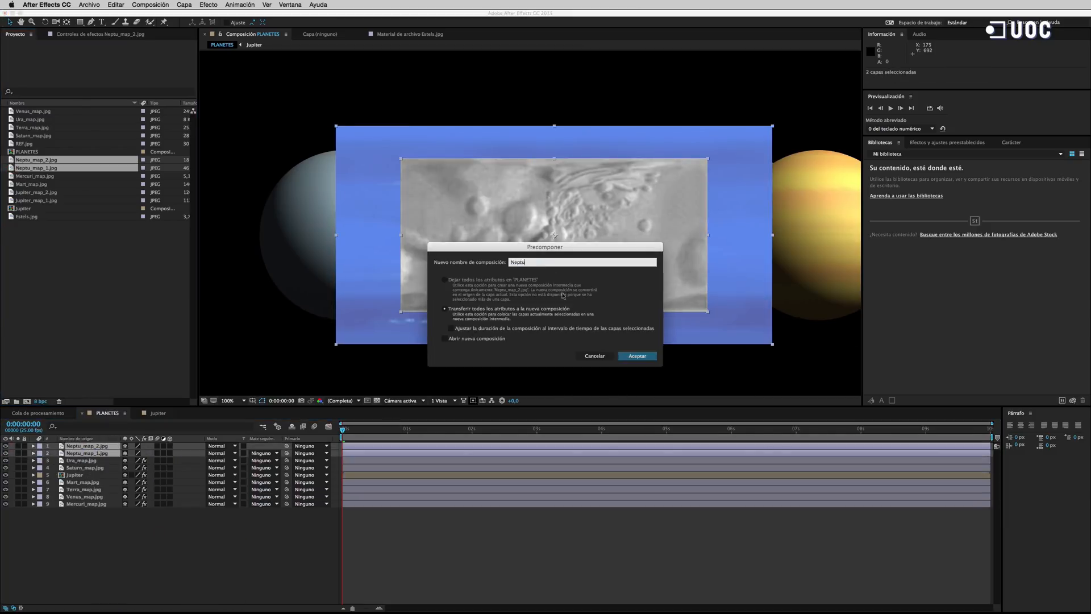
pyautogui.click(627, 354)
# Step: In the Neptu composition, fit both maps to the composition width and set Neptu_map_2.jpg's blending mode to Luz suave
pyautogui.doubleClick(62, 445)
pyautogui.rightClick(436, 269)
pyautogui.moveTo(511, 308)
pyautogui.click(646, 421)
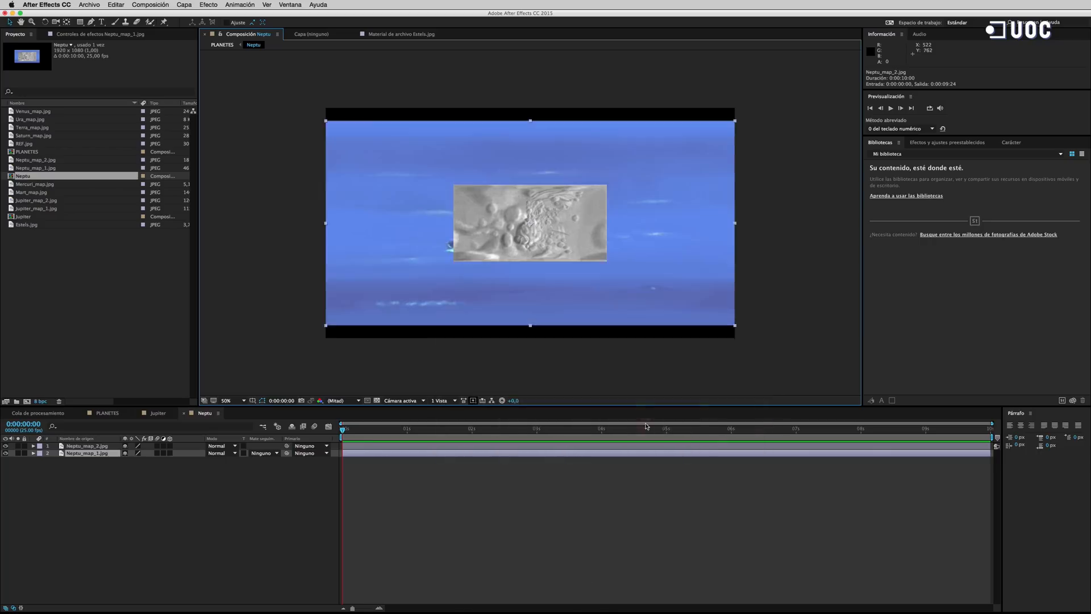
pyautogui.rightClick(548, 238)
pyautogui.moveTo(625, 281)
pyautogui.click(757, 392)
pyautogui.click(222, 445)
pyautogui.click(234, 423)
# Step: Set the Neptu composition's height to 1027 px
pyautogui.press('super+k')
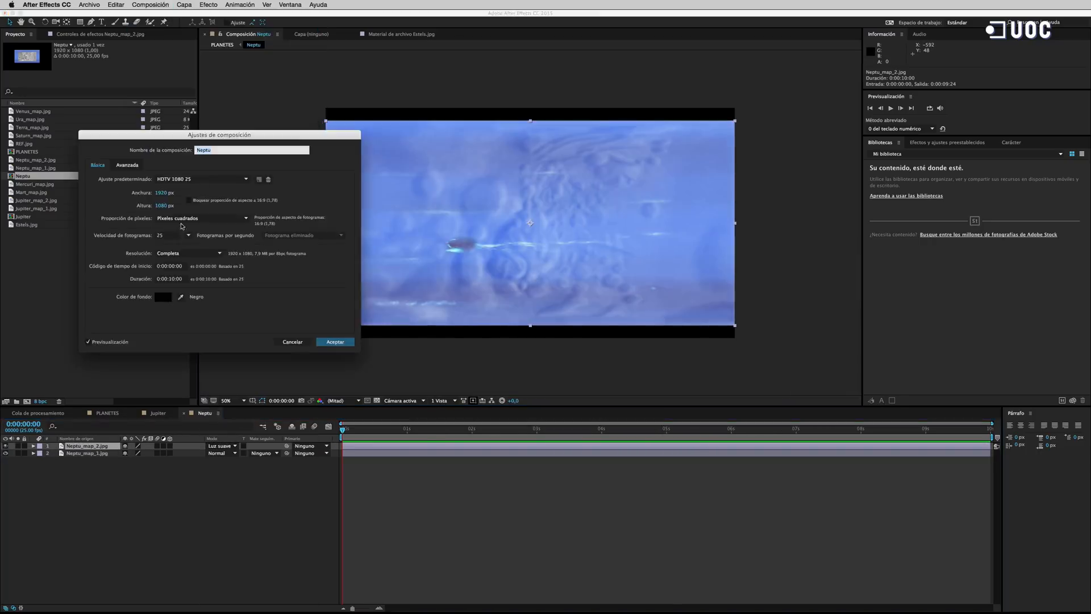
pyautogui.click(161, 206)
pyautogui.write('1027')
pyautogui.press('Return')
pyautogui.press('Return')
# Step: Reduce the Neptu composition's height to 960 px and return to the PLANETES composition
pyautogui.click(150, 4)
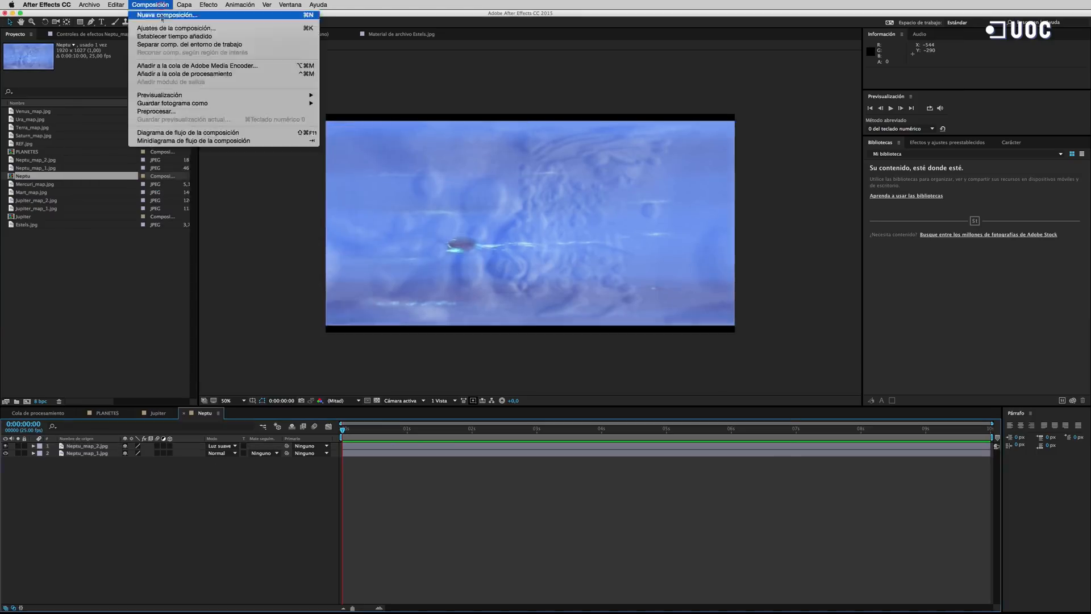
pyautogui.click(163, 27)
pyautogui.moveTo(161, 207)
pyautogui.mouseDown()
pyautogui.moveTo(137, 207)
pyautogui.moveTo(158, 207)
pyautogui.mouseUp()
pyautogui.click(335, 343)
pyautogui.click(150, 4)
pyautogui.click(169, 27)
pyautogui.click(336, 341)
pyautogui.click(150, 5)
pyautogui.click(163, 28)
pyautogui.click(335, 341)
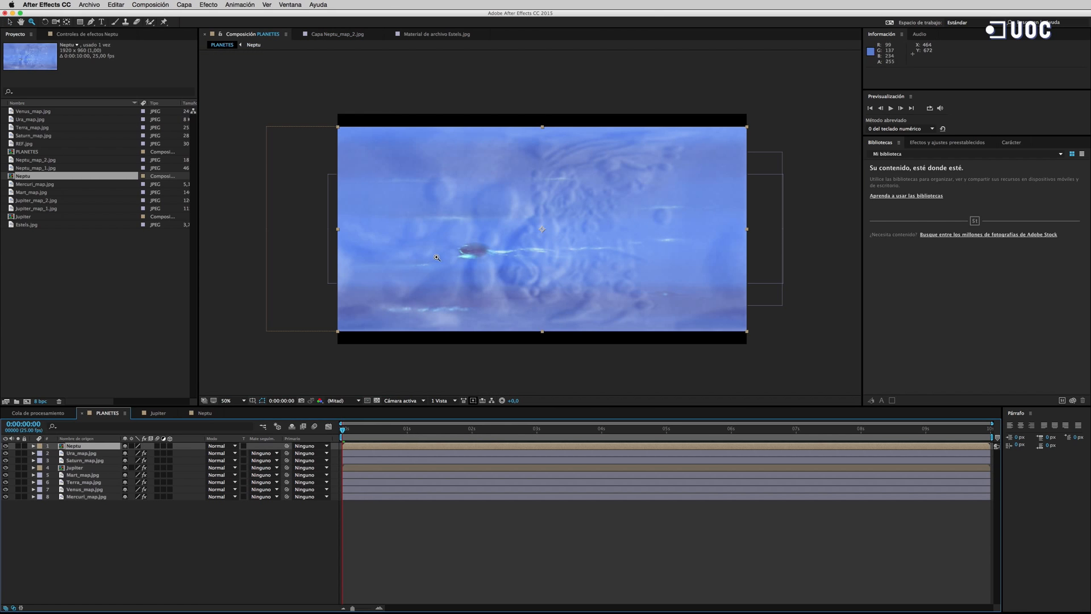
# Step: Apply CC Sphere to the Neptu layer and expand the effect's Rotation properties in the timeline
pyautogui.click(208, 5)
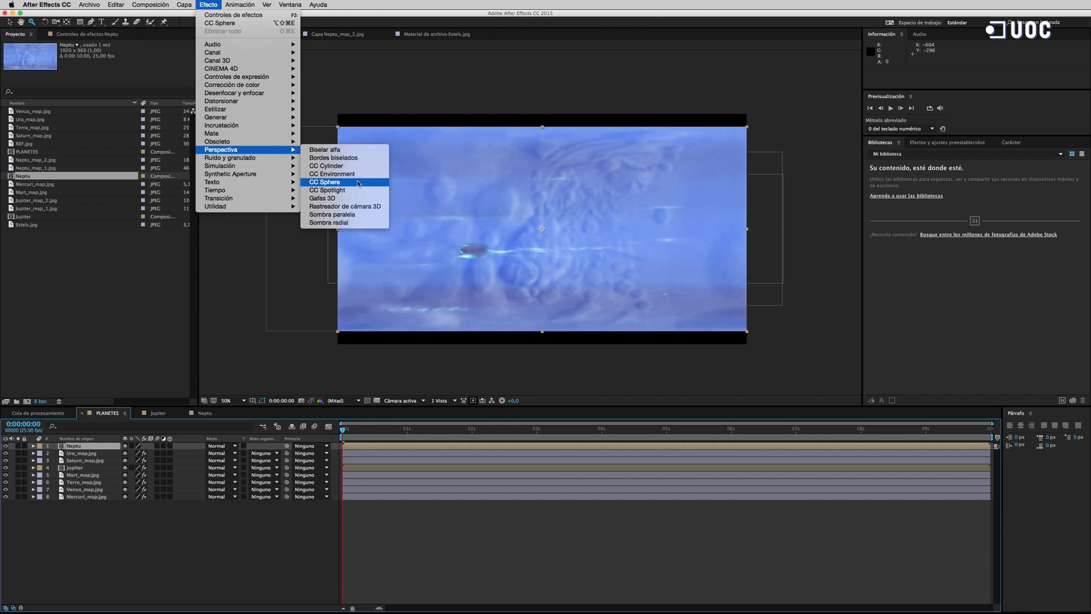
pyautogui.click(341, 178)
pyautogui.click(552, 200)
pyautogui.click(33, 446)
pyautogui.click(40, 453)
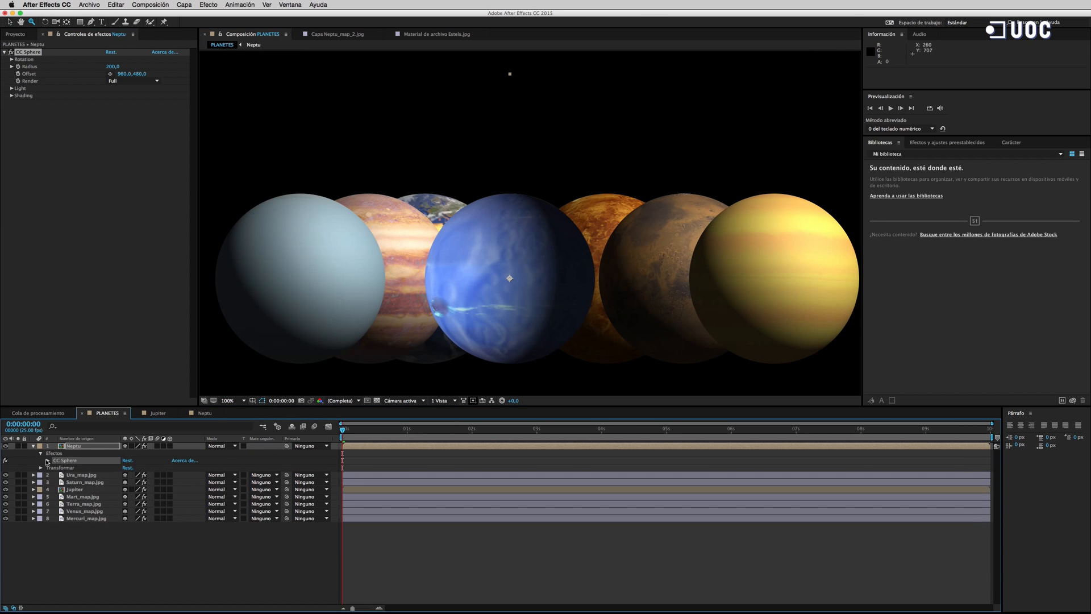
pyautogui.click(48, 461)
pyautogui.click(55, 468)
# Step: Keep Neptune's Rotation X at 0° and set its CC Sphere Light Direction to 45°
pyautogui.moveTo(129, 475)
pyautogui.mouseDown()
pyautogui.moveTo(162, 476)
pyautogui.moveTo(112, 475)
pyautogui.mouseUp()
pyautogui.press('Return')
pyautogui.press(',')
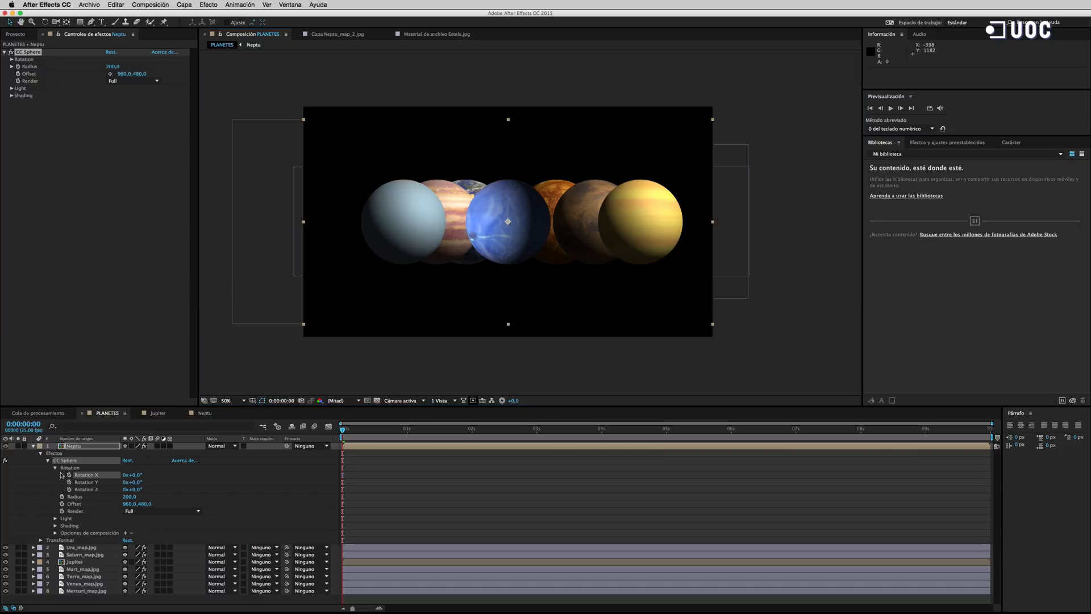
pyautogui.click(55, 519)
pyautogui.click(136, 547)
pyautogui.write('45')
pyautogui.press('Return')
# Step: Set Neptune's CC Sphere shading to Roughness 0.500 and Metal 0
pyautogui.click(56, 554)
pyautogui.scroll(-4, 233, 540)
pyautogui.moveTo(130, 500); pyautogui.dragTo(250, 502)
pyautogui.moveTo(130, 505); pyautogui.dragTo(63, 506)
pyautogui.scroll(4, 60, 472)
# Step: Keyframe Neptune's Rotation Y at the first frame and give it 1 full revolution at the last frame
pyautogui.moveTo(342, 430)
pyautogui.mouseDown()
pyautogui.moveTo(498, 430)
pyautogui.moveTo(341, 433)
pyautogui.mouseUp()
pyautogui.click(69, 482)
pyautogui.press('End')
pyautogui.click(125, 482)
pyautogui.write('1')
pyautogui.press('Return')
# Step: Preview the rotating planets, return to the first frame and collapse the Neptu layer
pyautogui.click(890, 108)
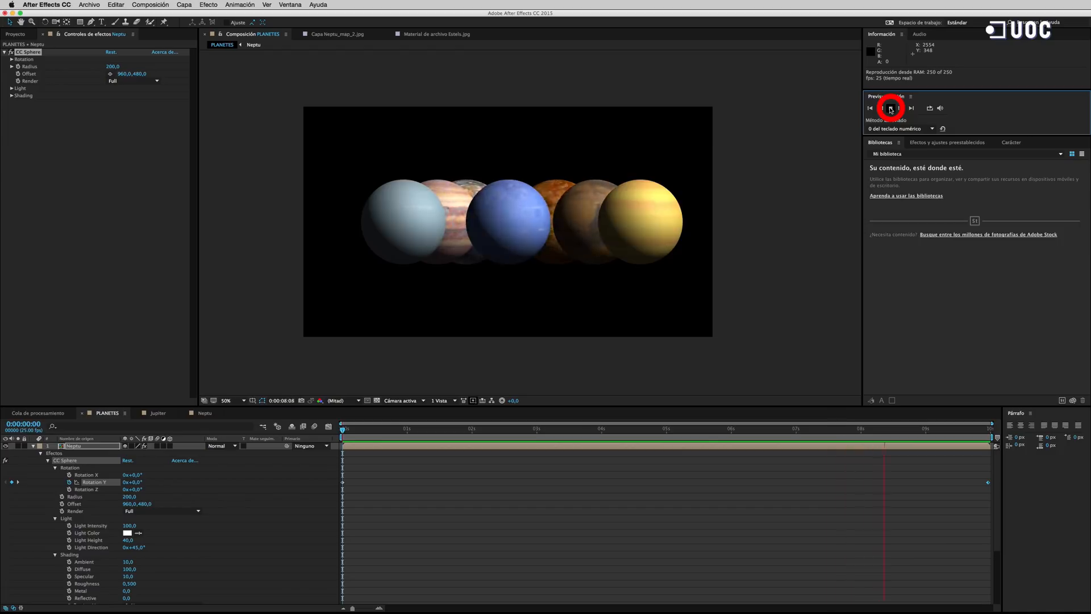
pyautogui.click(891, 108)
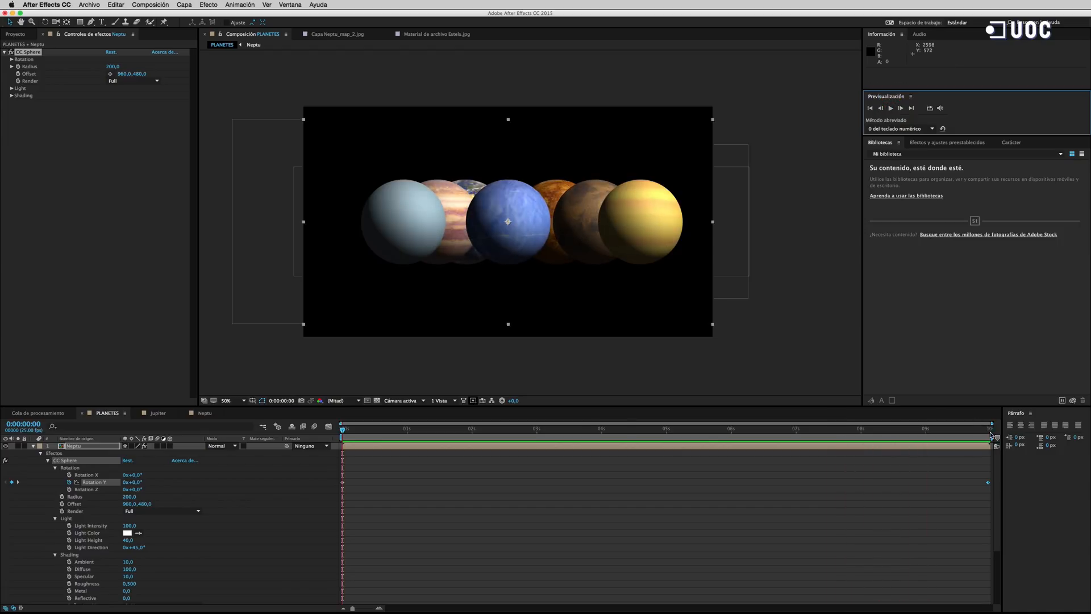
pyautogui.moveTo(986, 433); pyautogui.dragTo(342, 430)
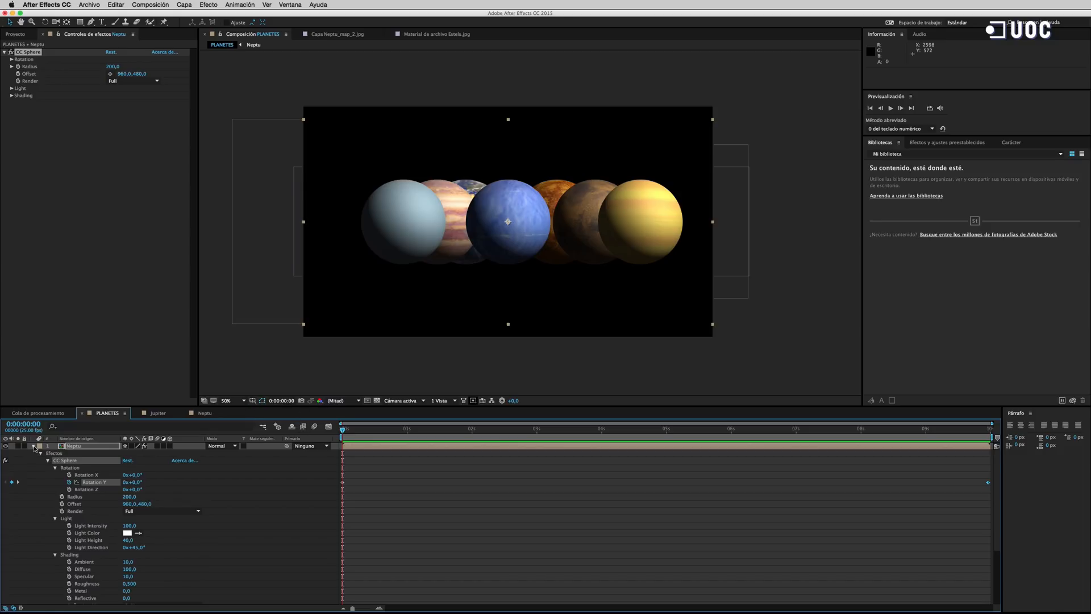
pyautogui.click(33, 447)
pyautogui.click(116, 518)
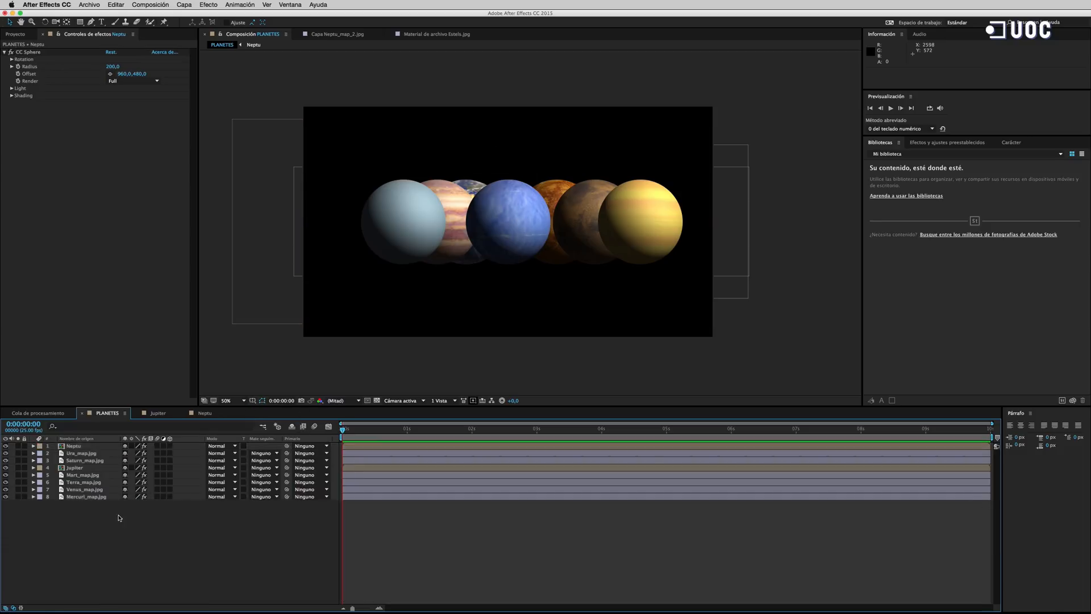
# Step: Examine the relative planet sizes in REF.jpg and identify Jupiter in the PLANETES composition by toggling its visibility
pyautogui.click(20, 37)
pyautogui.doubleClick(13, 144)
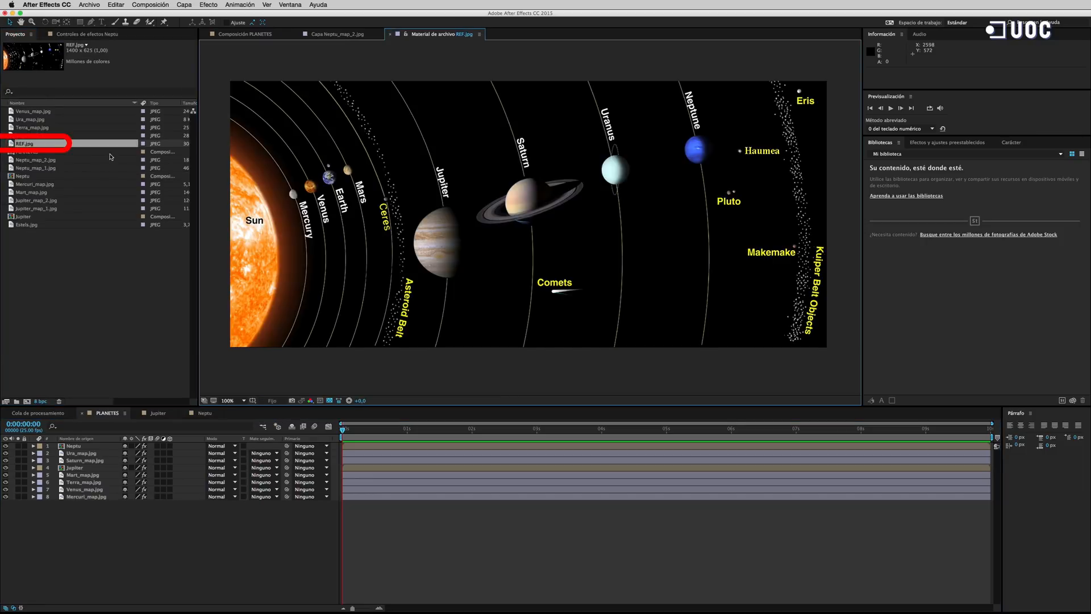
pyautogui.click(244, 34)
pyautogui.click(74, 468)
pyautogui.click(5, 468)
pyautogui.click(6, 468)
# Step: Set Saturn's CC Sphere Radius to 175 and collapse the Saturn_map.jpg layer
pyautogui.click(33, 460)
pyautogui.click(55, 468)
pyautogui.write('75')
pyautogui.press('Return')
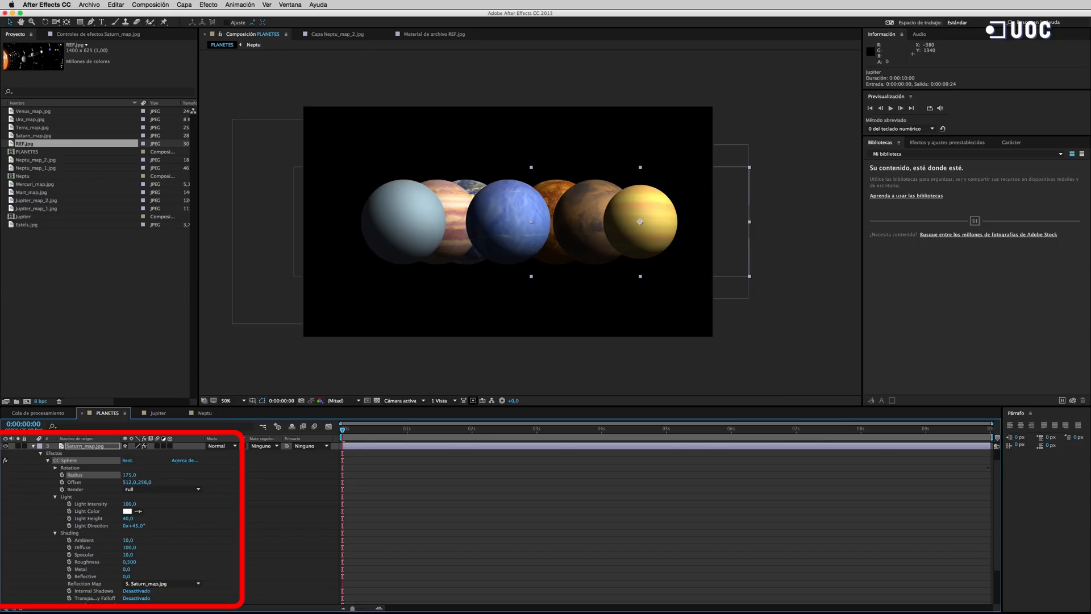
pyautogui.click(33, 447)
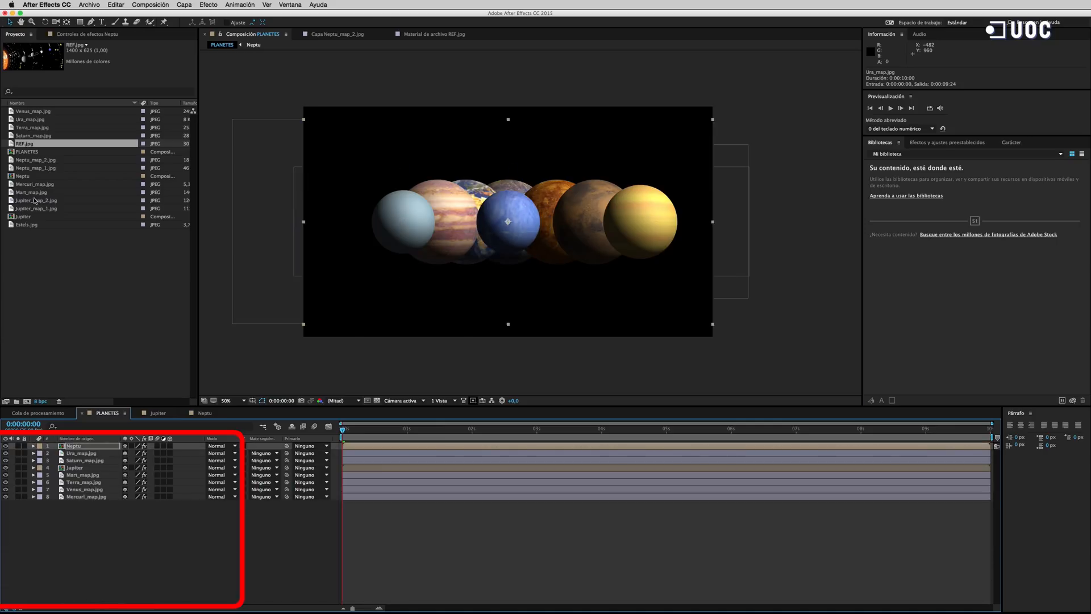
# Step: Check REF.jpg and reduce the CC Sphere Radius of Venus, Earth and Mercury to match their relative sizes
pyautogui.doubleClick(10, 143)
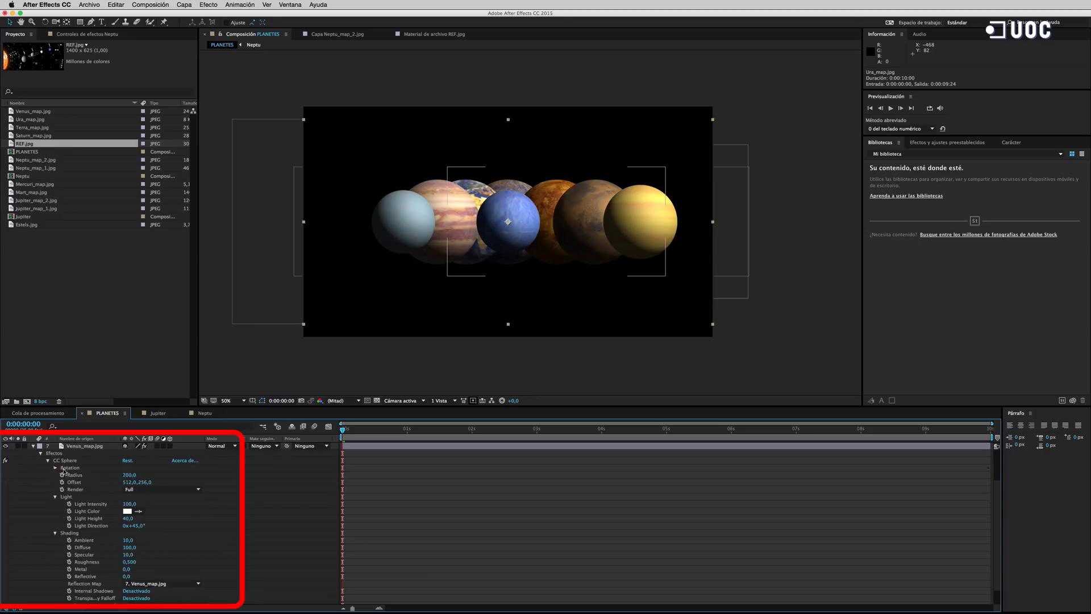
pyautogui.press('Return')
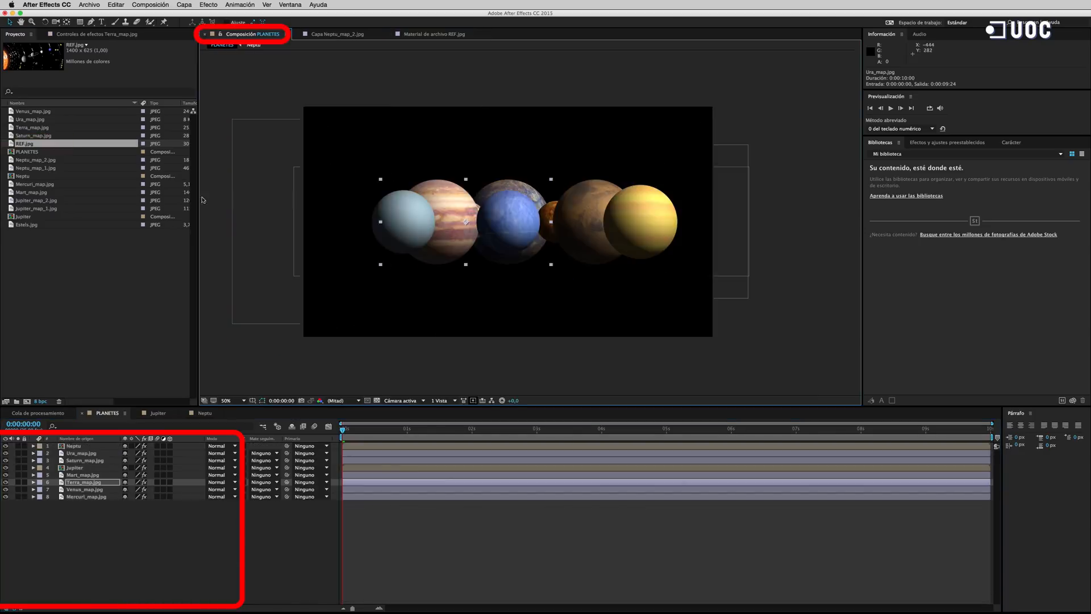
pyautogui.click(34, 497)
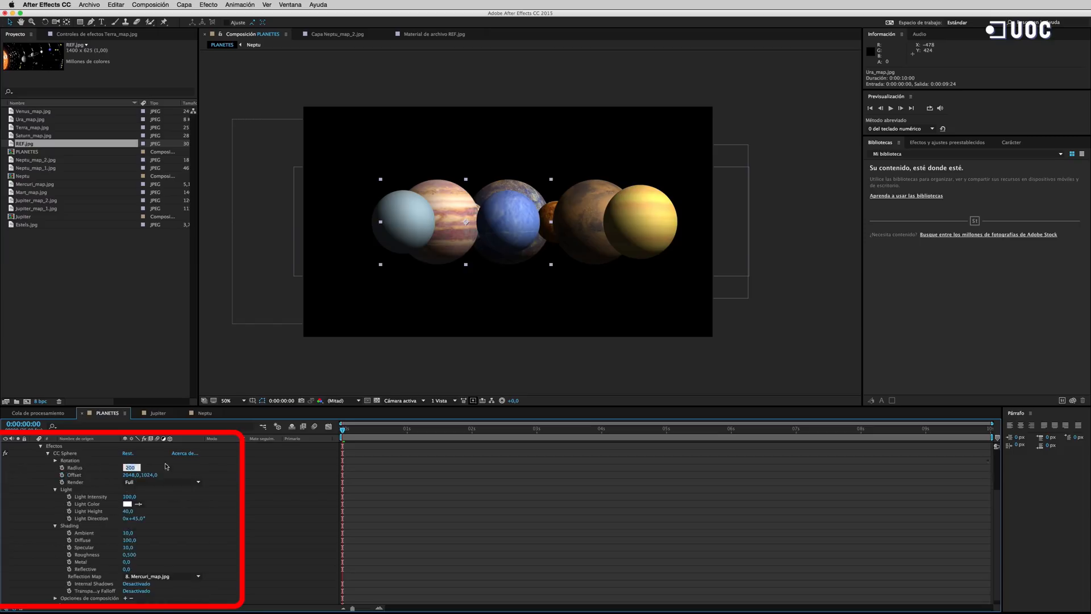
pyautogui.press('Return')
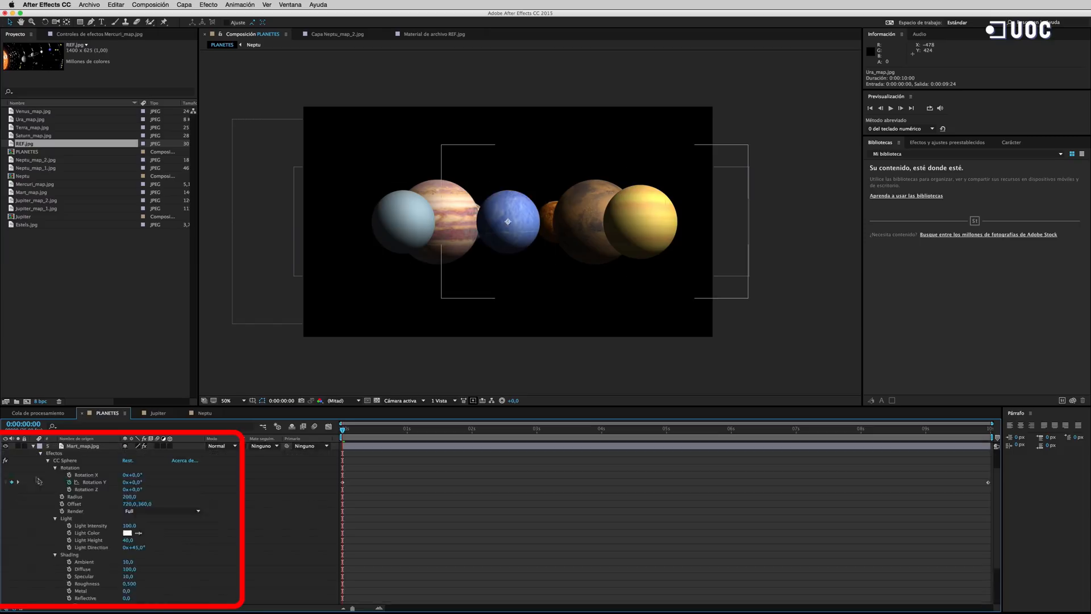
# Step: Set Mars's CC Sphere Radius to 75, collapse its layer and preview the resized planets
pyautogui.write('75')
pyautogui.press('Return')
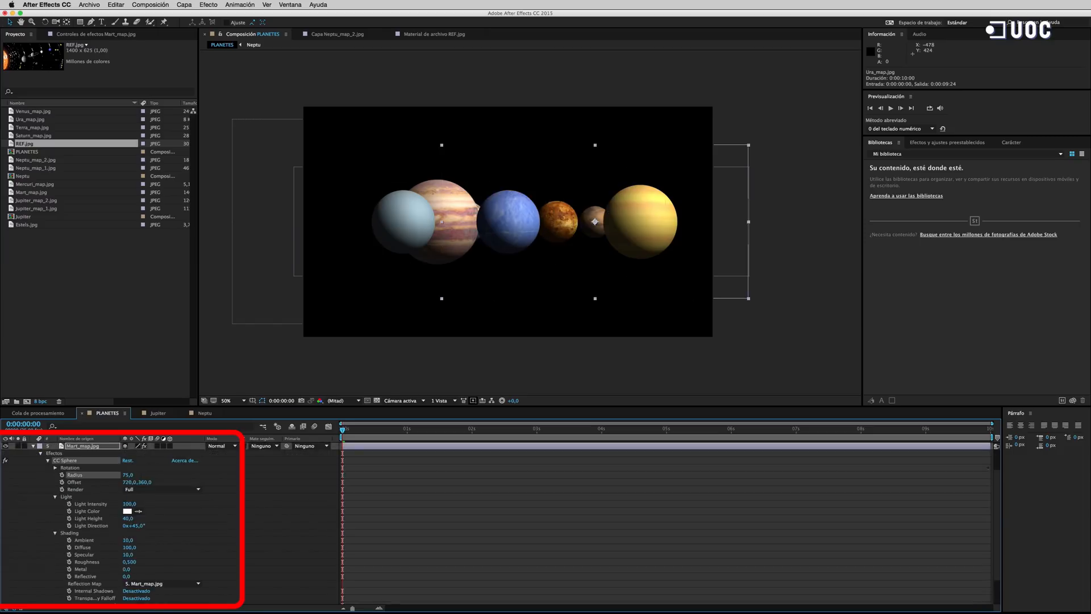
pyautogui.click(33, 447)
pyautogui.click(891, 108)
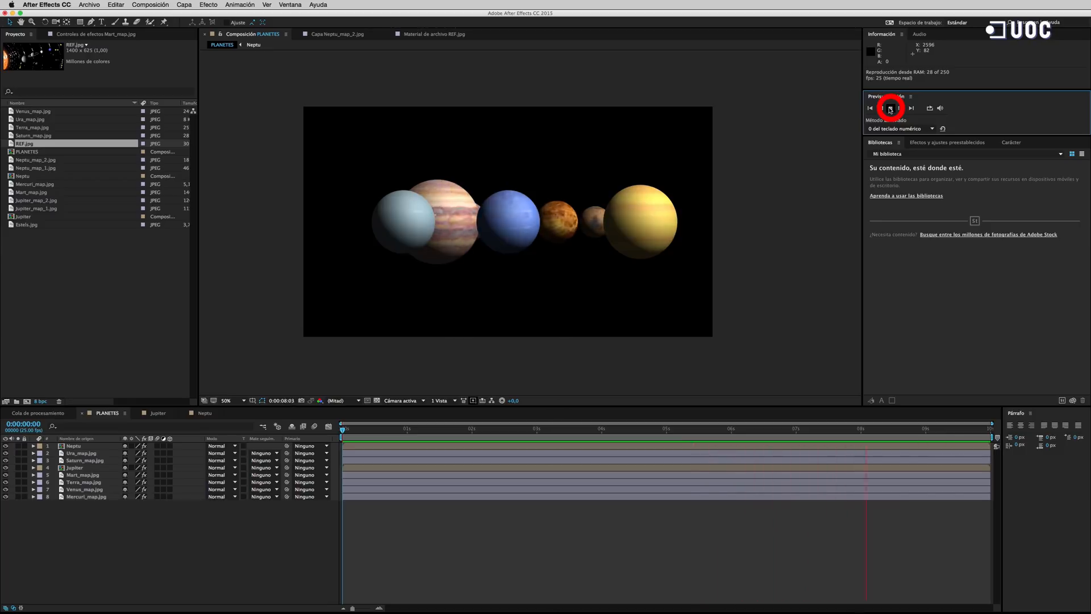
pyautogui.click(891, 109)
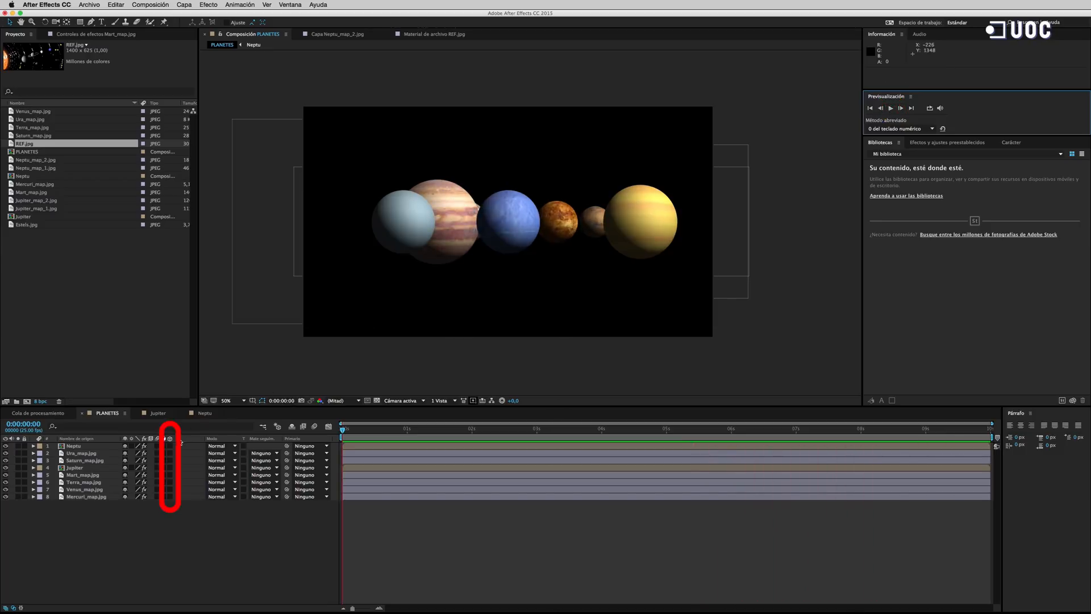
# Step: Turn all eight planet layers into 3D layers
pyautogui.click(170, 446)
pyautogui.click(170, 453)
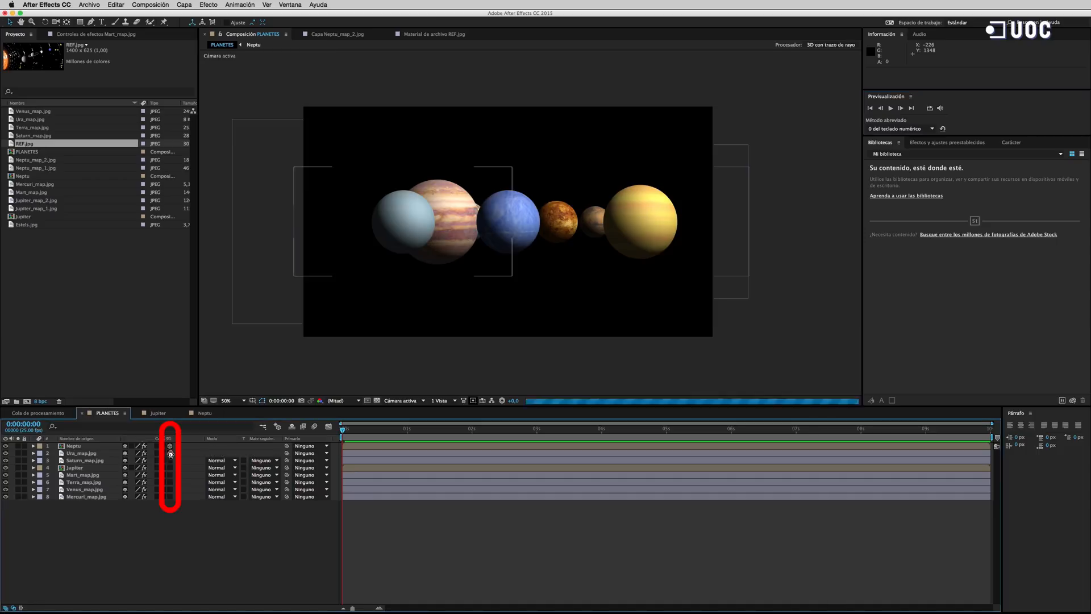
pyautogui.click(170, 461)
pyautogui.click(170, 468)
pyautogui.click(170, 475)
pyautogui.click(170, 482)
pyautogui.click(170, 489)
pyautogui.click(170, 497)
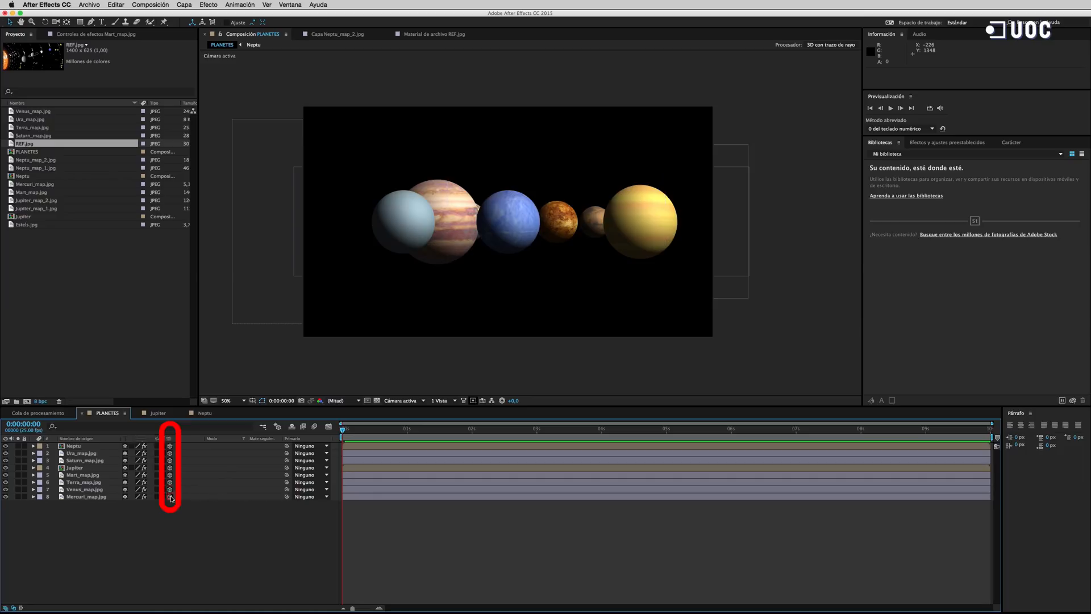
# Step: Switch the viewer to Vista personalizada 1 and create a two-node camera with the 50 mm preset
pyautogui.click(424, 401)
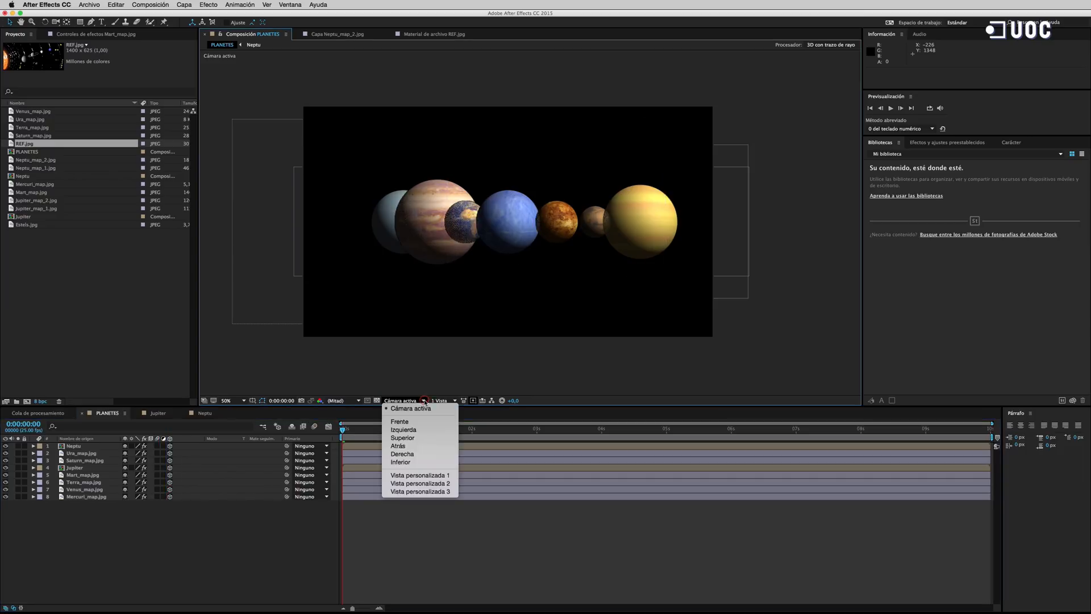
pyautogui.click(420, 476)
pyautogui.click(185, 4)
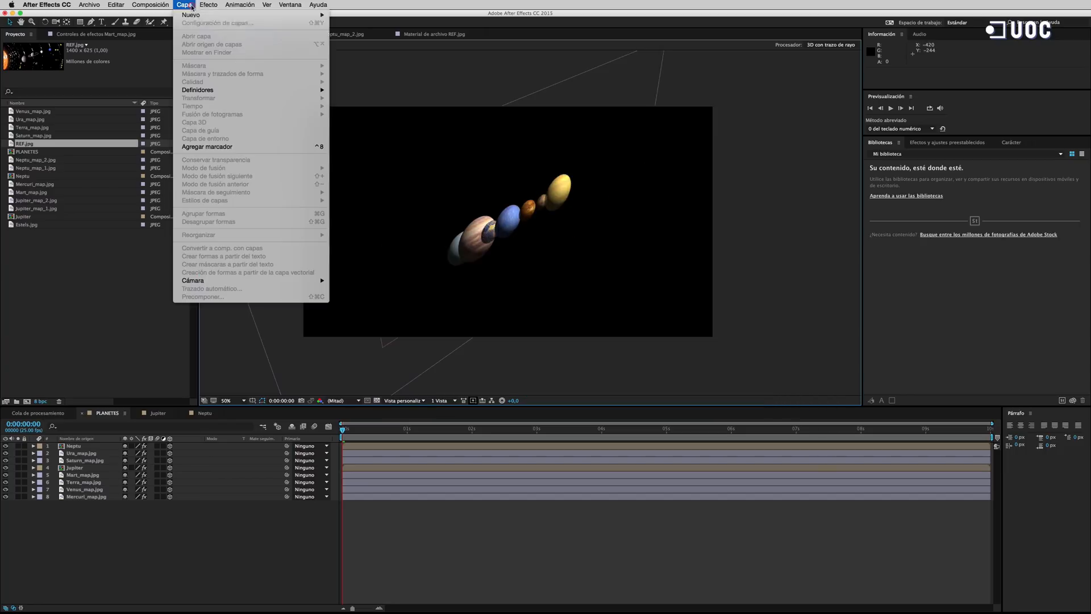
pyautogui.moveTo(191, 15)
pyautogui.click(352, 42)
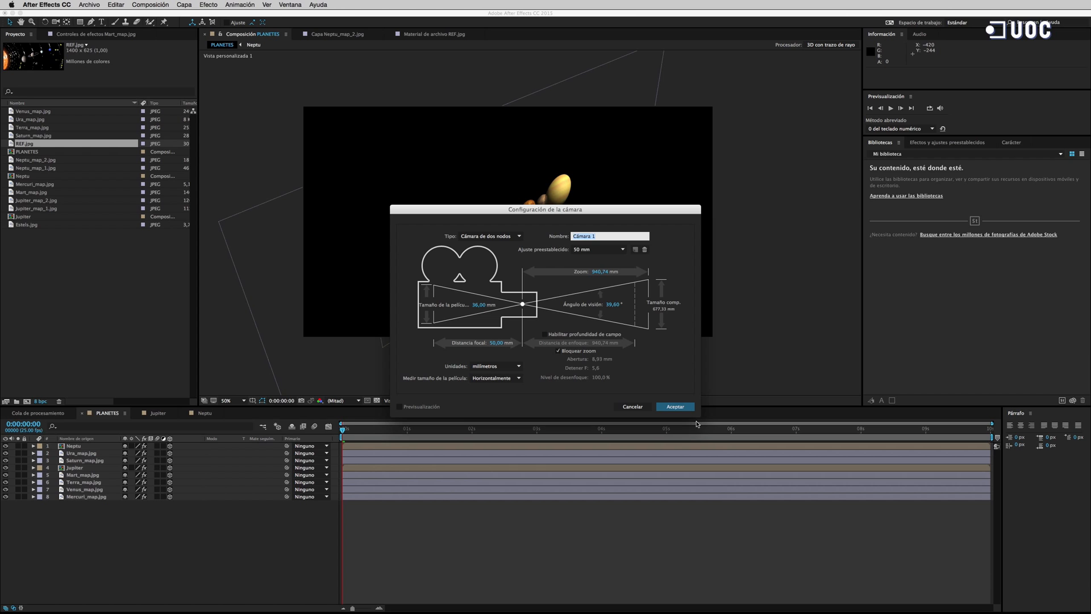
pyautogui.click(678, 407)
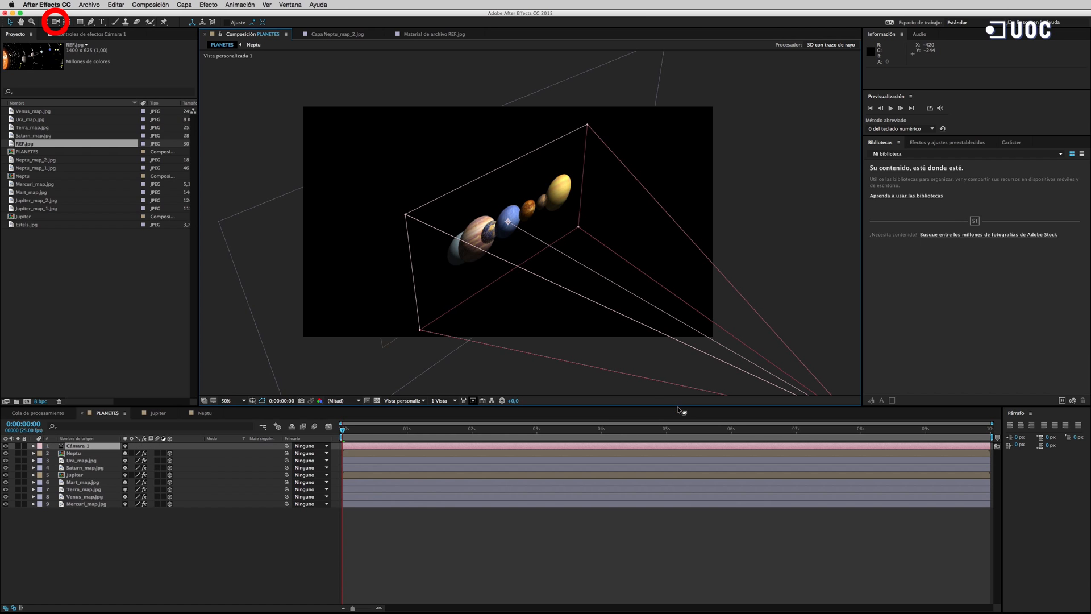
# Step: Orbit the custom view around the planets and camera, and switch back to the active camera view with the Selection tool
pyautogui.moveTo(57, 22); pyautogui.dragTo(80, 31)
pyautogui.moveTo(554, 256); pyautogui.dragTo(454, 220)
pyautogui.click(404, 401)
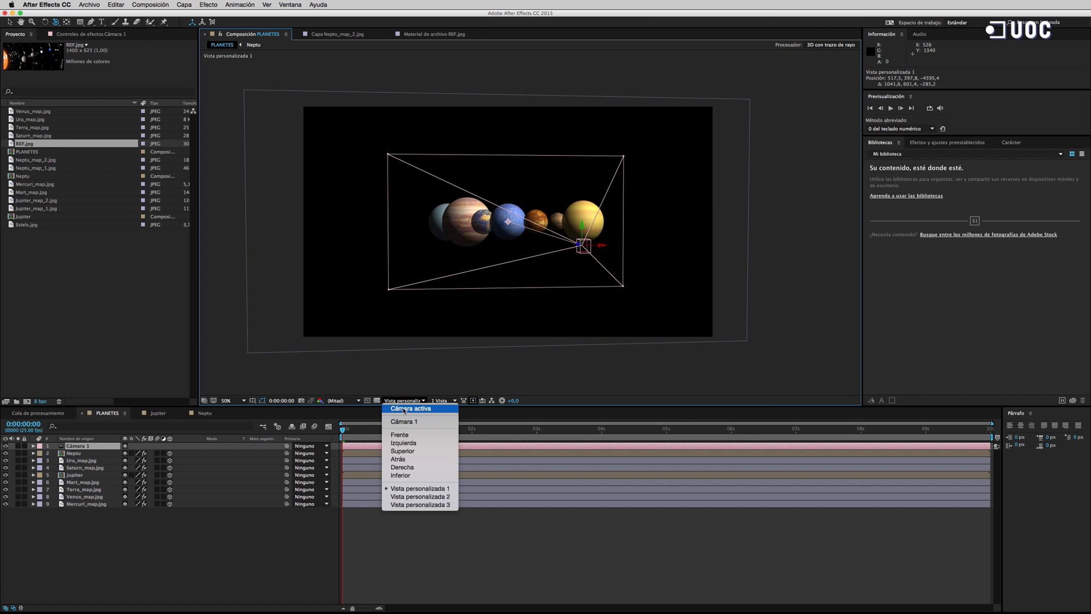
pyautogui.click(405, 408)
pyautogui.click(8, 22)
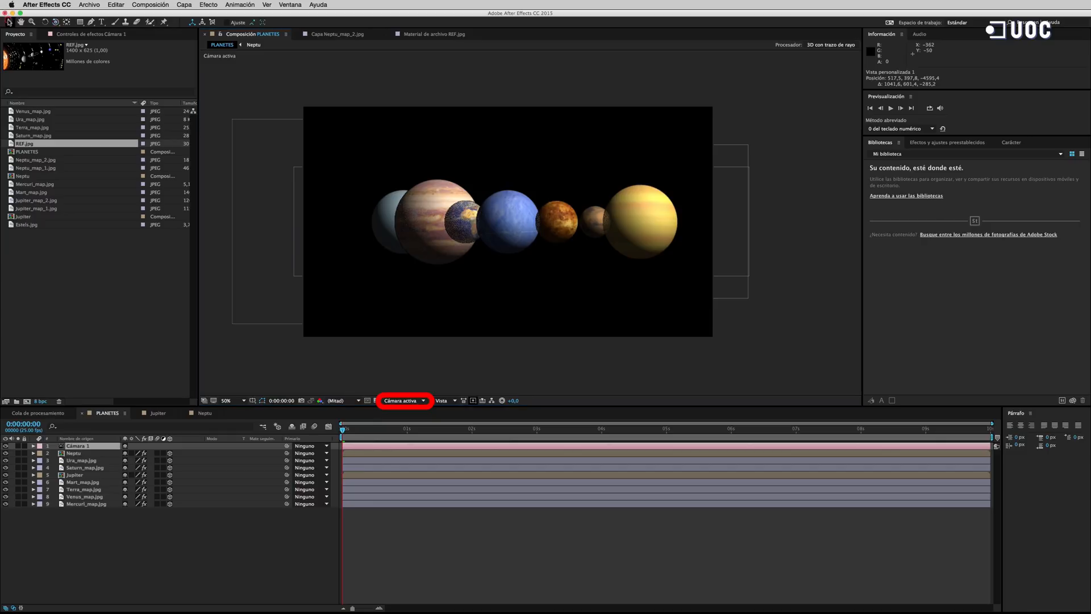
# Step: Split the composition viewer into two horizontal views
pyautogui.scroll(1, 556, 247)
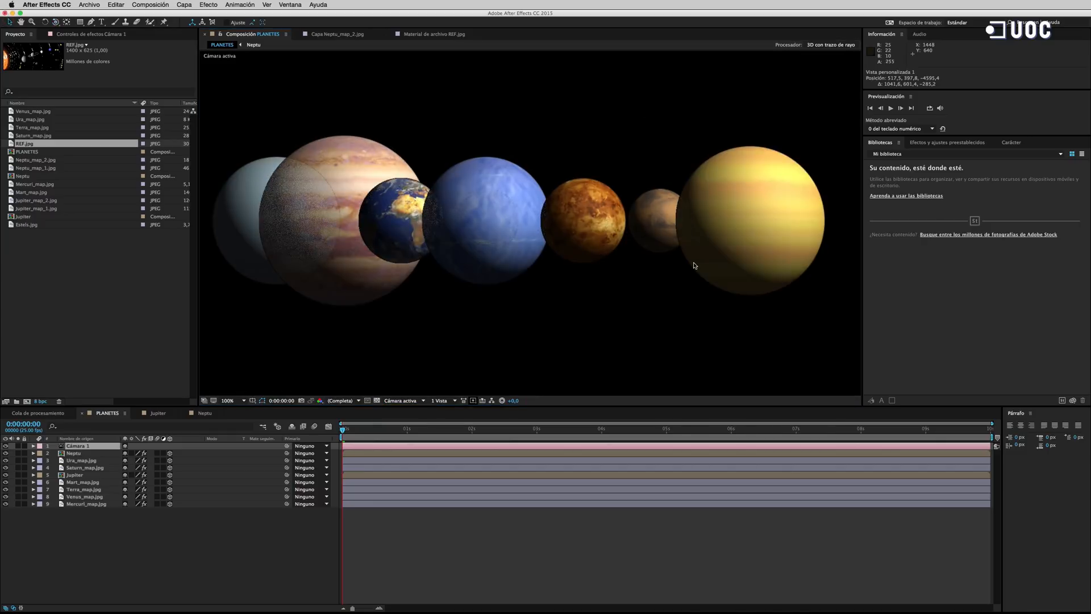
pyautogui.scroll(-1, 417, 250)
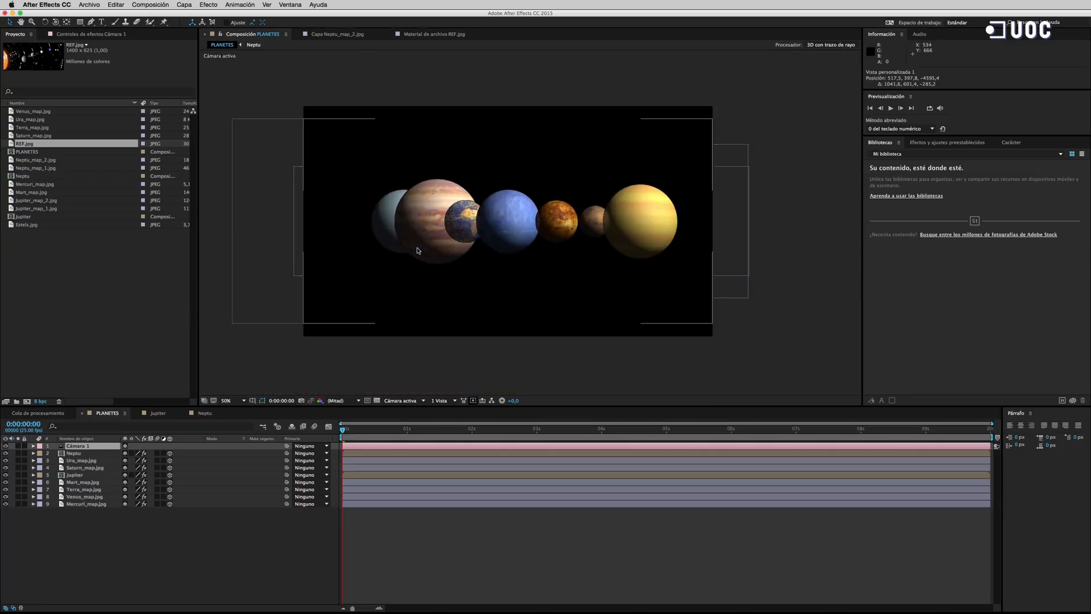
pyautogui.click(441, 400)
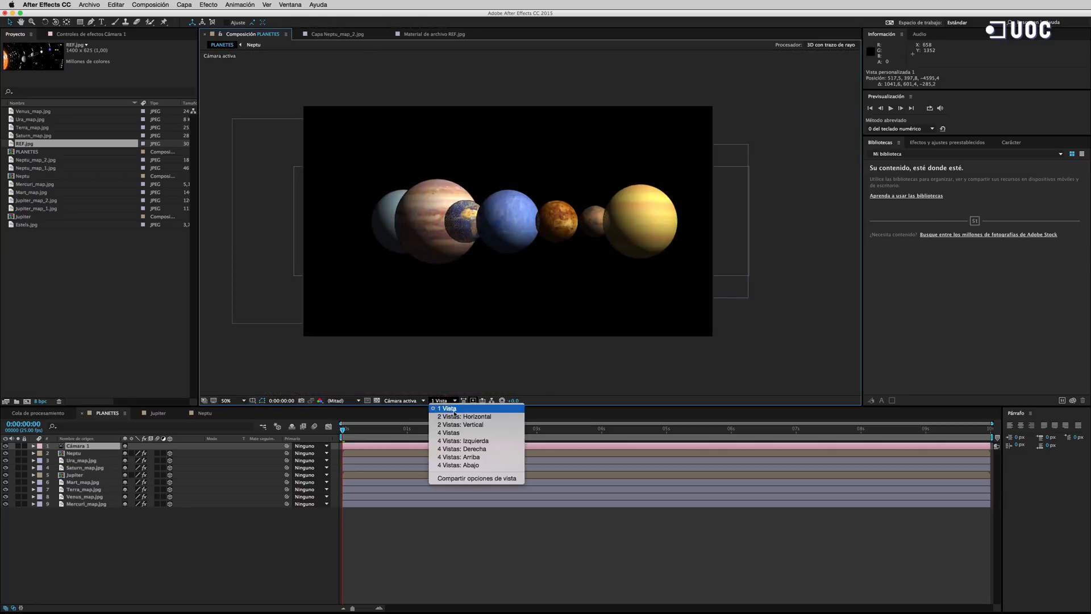
pyautogui.click(456, 416)
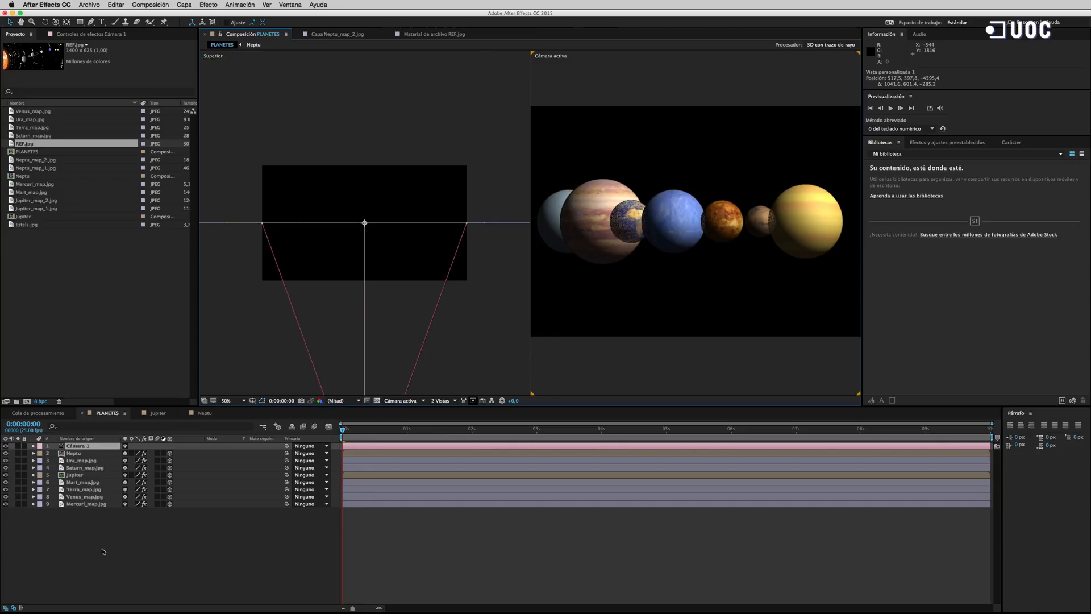
# Step: Examine the position values in the Mercuri_map.jpg layer's transform properties, with its effects collapsed
pyautogui.click(98, 504)
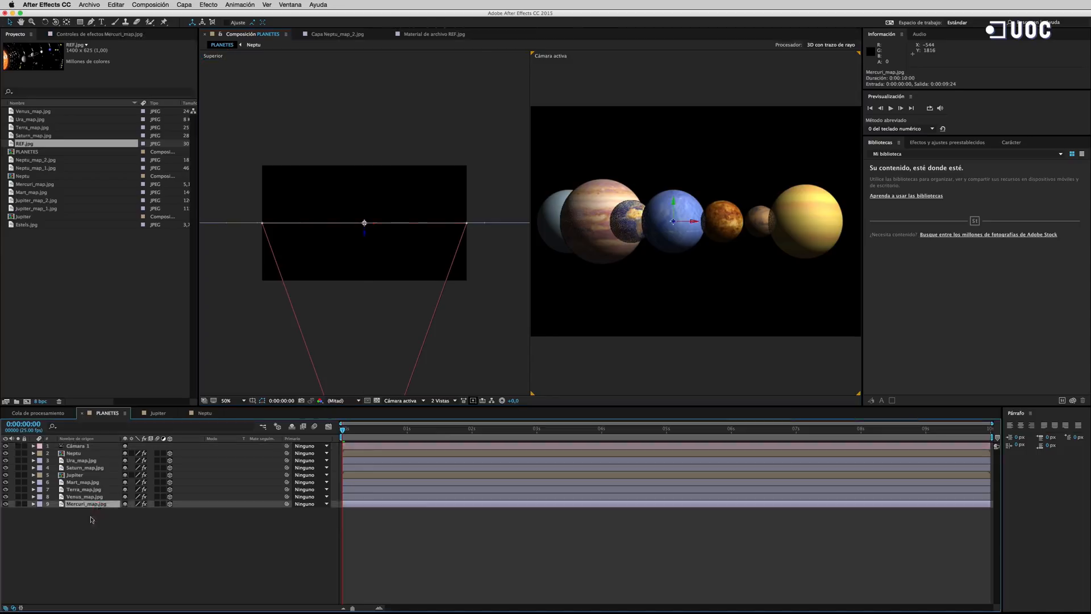
pyautogui.click(32, 504)
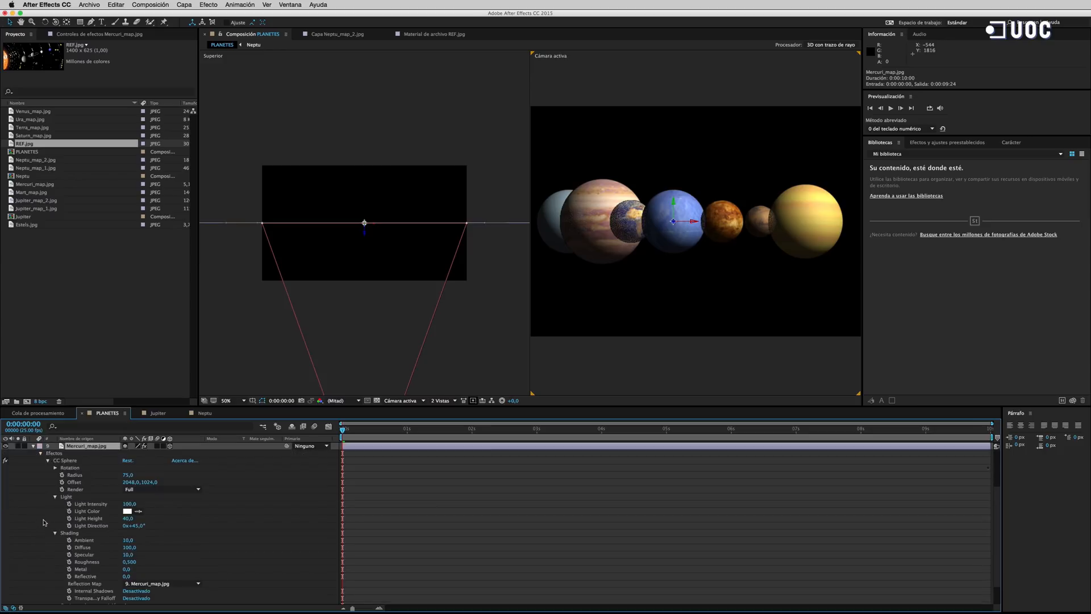
pyautogui.click(48, 461)
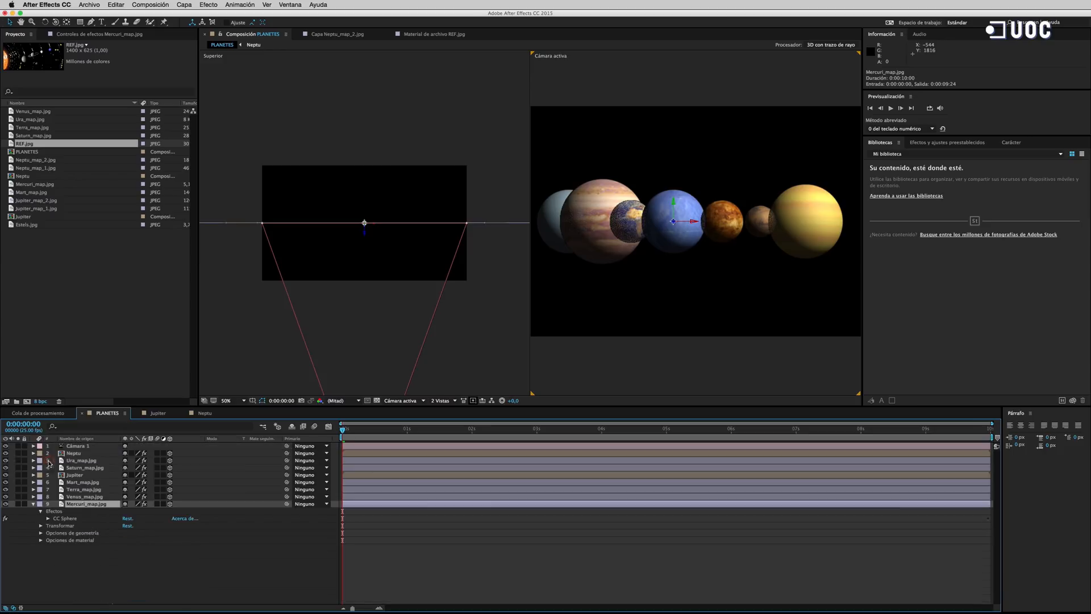
pyautogui.click(40, 511)
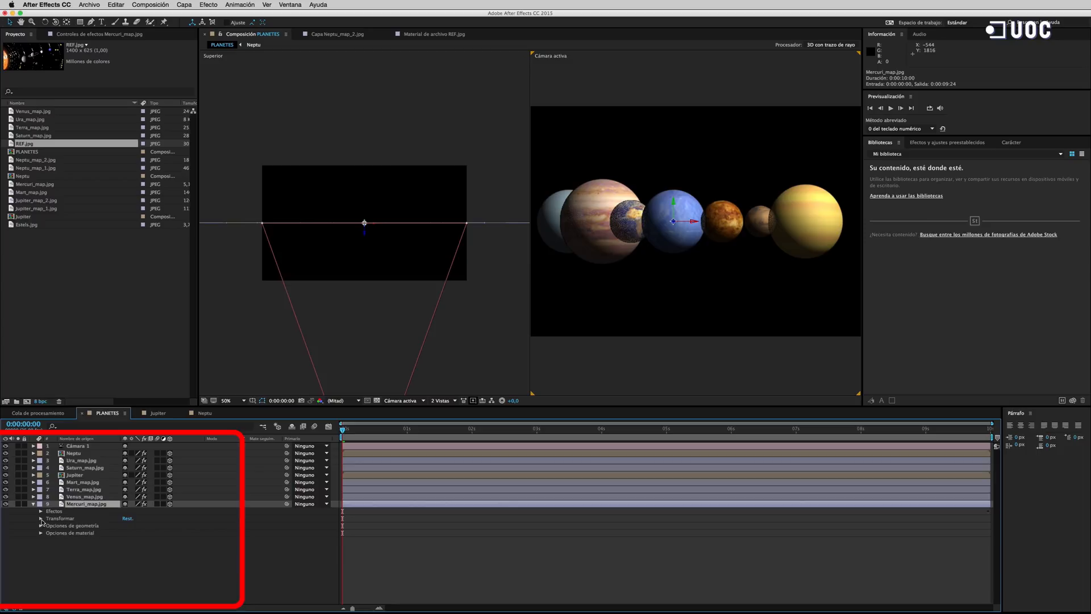
pyautogui.click(41, 519)
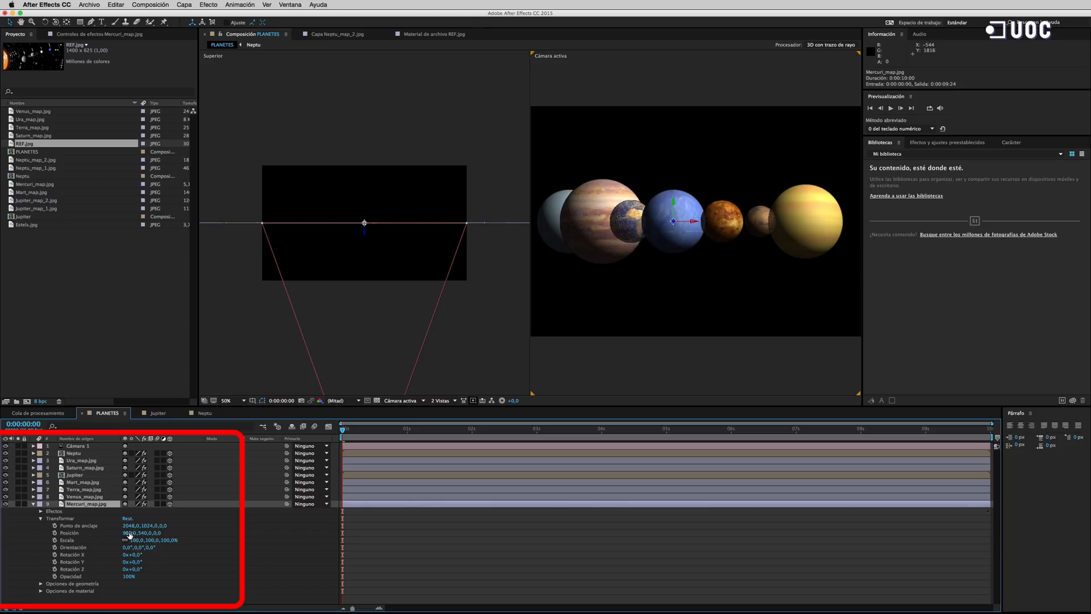
pyautogui.click(34, 504)
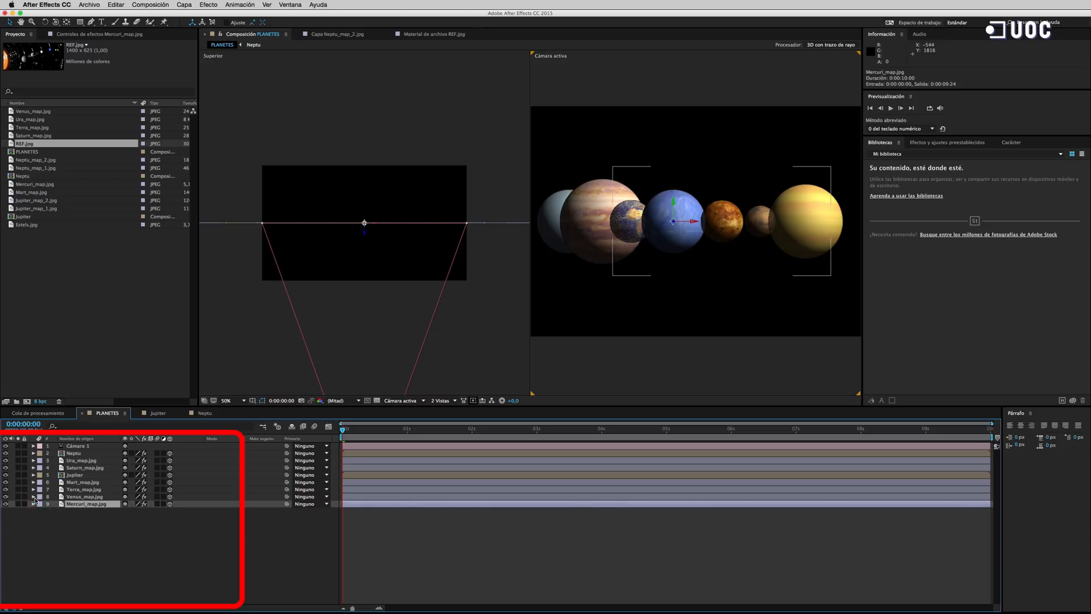
# Step: Set the X position of the Venus_map.jpg layer to 960
pyautogui.click(34, 498)
pyautogui.click(41, 453)
pyautogui.click(40, 511)
pyautogui.click(129, 526)
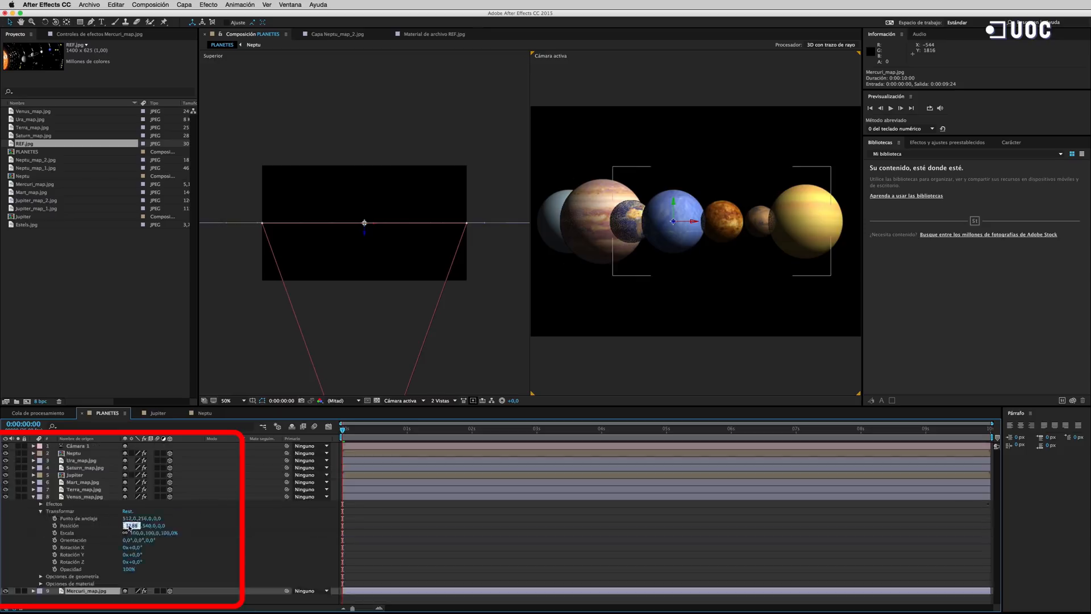
pyautogui.write('960')
pyautogui.press('Return')
pyautogui.click(34, 496)
# Step: Set the X position of the Terra_map.jpg layer to 960
pyautogui.click(34, 489)
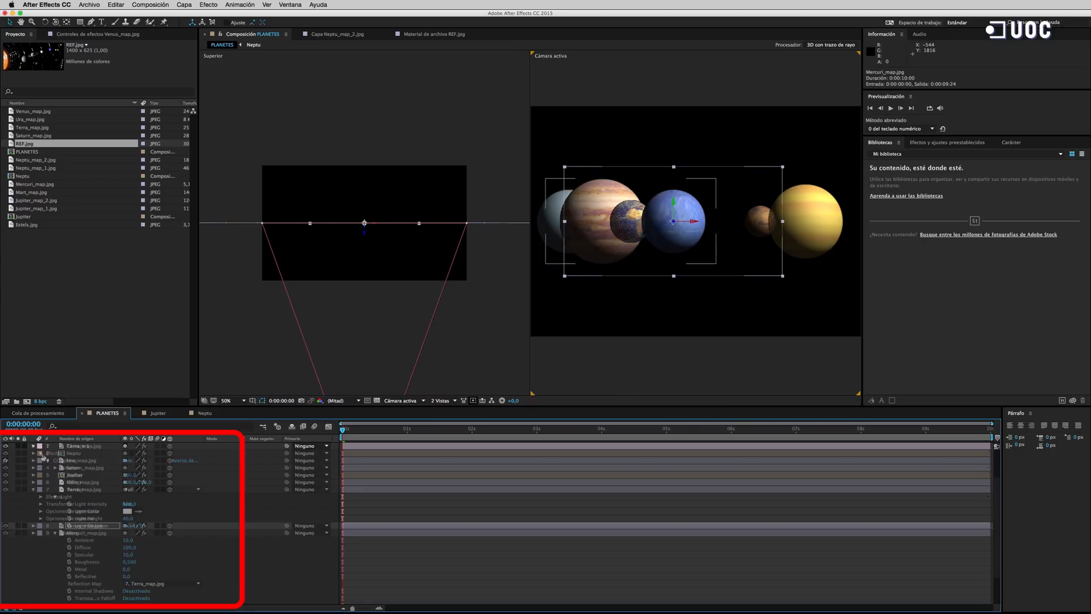
pyautogui.click(41, 497)
pyautogui.click(40, 504)
pyautogui.click(130, 518)
pyautogui.write('960')
pyautogui.press('Return')
pyautogui.click(33, 489)
# Step: Set the X position of the Mart_map.jpg layer to 960
pyautogui.click(33, 482)
pyautogui.click(41, 453)
pyautogui.click(40, 496)
pyautogui.click(131, 511)
pyautogui.write('960')
pyautogui.press('Return')
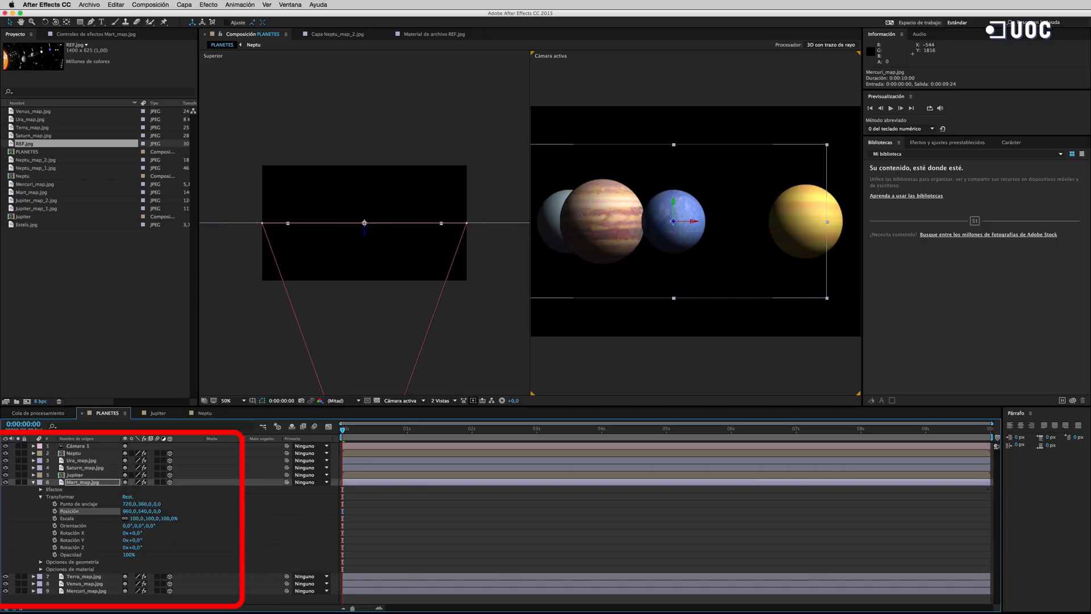
pyautogui.click(33, 482)
# Step: Set the X position of the Jupiter layer to 960
pyautogui.click(33, 474)
pyautogui.click(130, 504)
pyautogui.write('960')
pyautogui.press('Return')
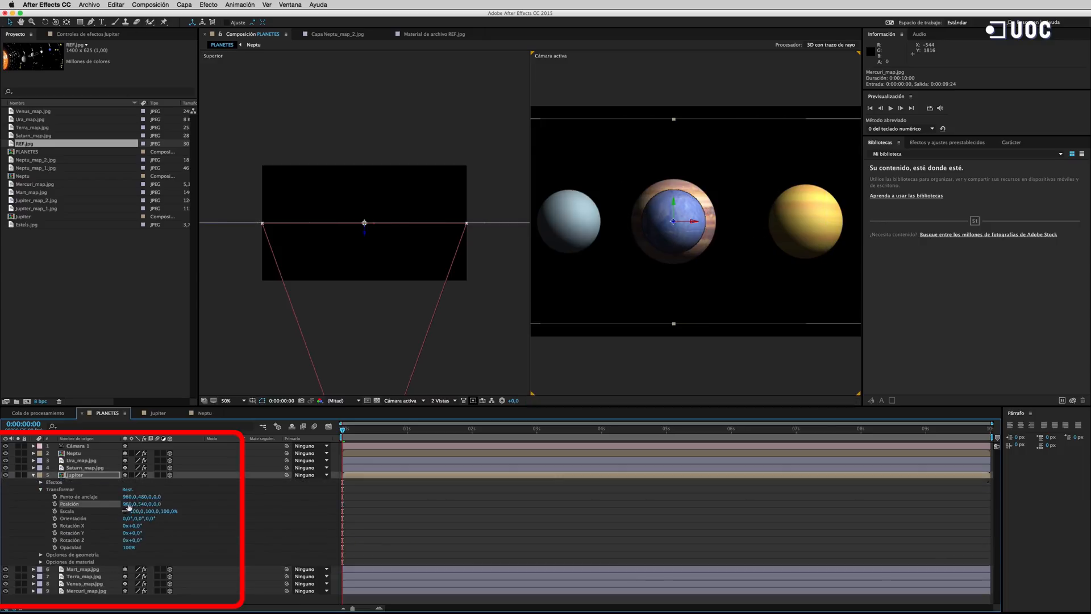
pyautogui.click(34, 475)
# Step: Set the X position of the Saturn_map.jpg layer to 960
pyautogui.click(33, 468)
pyautogui.click(41, 482)
pyautogui.click(131, 497)
pyautogui.write('960')
pyautogui.press('Return')
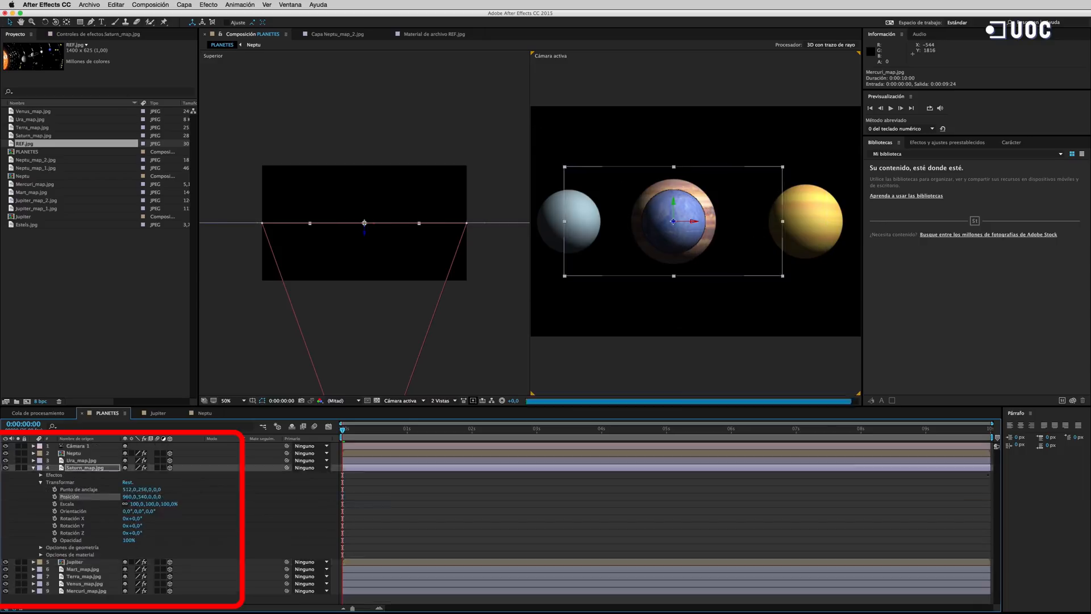
pyautogui.click(34, 467)
# Step: Set the X position of the Ura_map.jpg layer to 960 and check the Neptu layer's position values
pyautogui.click(34, 460)
pyautogui.click(41, 453)
pyautogui.click(40, 475)
pyautogui.click(130, 489)
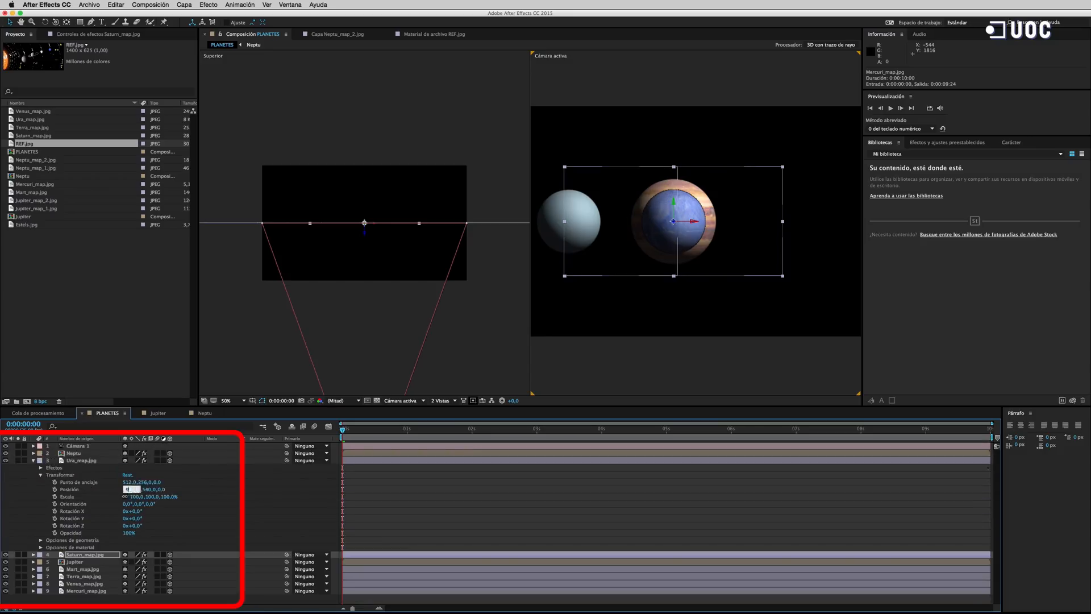
pyautogui.write('960')
pyautogui.press('Return')
pyautogui.click(34, 460)
pyautogui.click(33, 453)
pyautogui.click(41, 468)
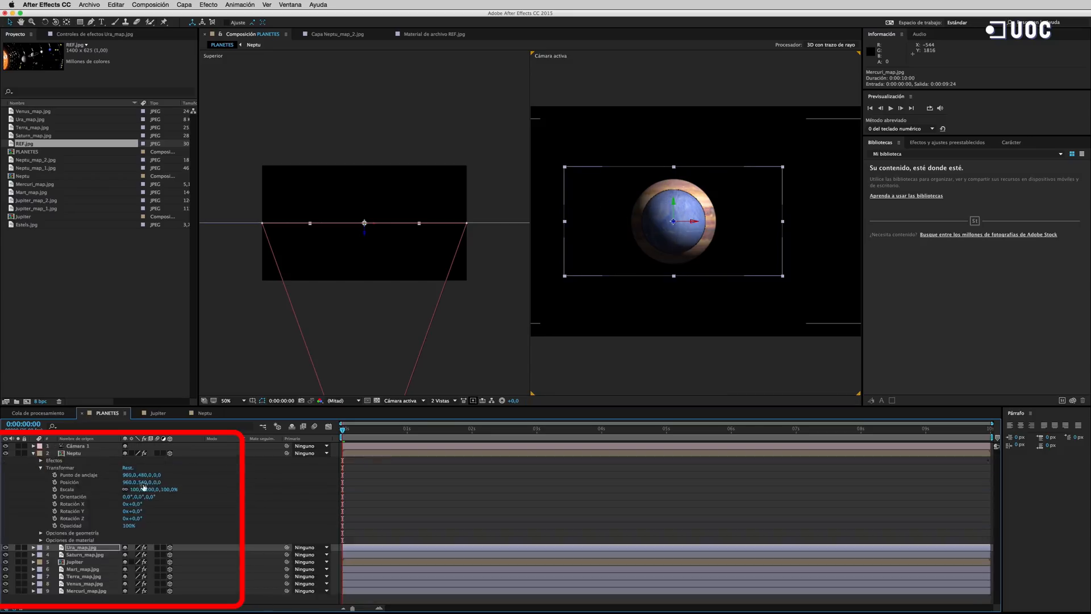
pyautogui.click(33, 453)
# Step: Look at the stacked planets from Vista personalizada 1 with the camera tool, and return to Cámara activa
pyautogui.click(559, 503)
pyautogui.click(410, 401)
pyautogui.click(407, 490)
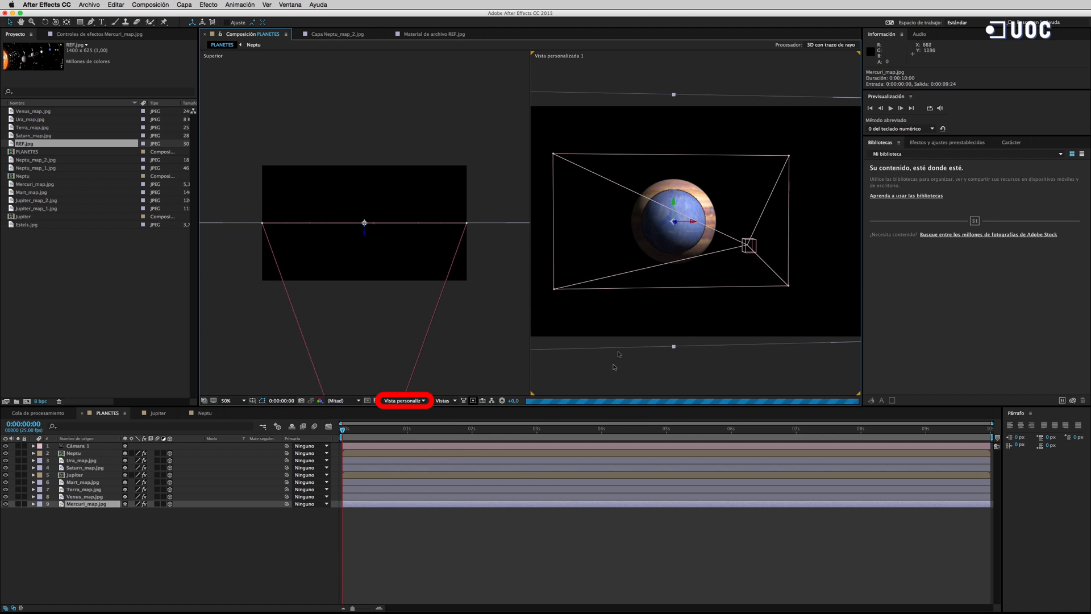
pyautogui.press('c')
pyautogui.moveTo(623, 363); pyautogui.dragTo(646, 284)
pyautogui.click(419, 400)
pyautogui.click(418, 409)
# Step: Hide the uppermost planet layers one after another to check the overlapping planets, and show them again
pyautogui.click(5, 453)
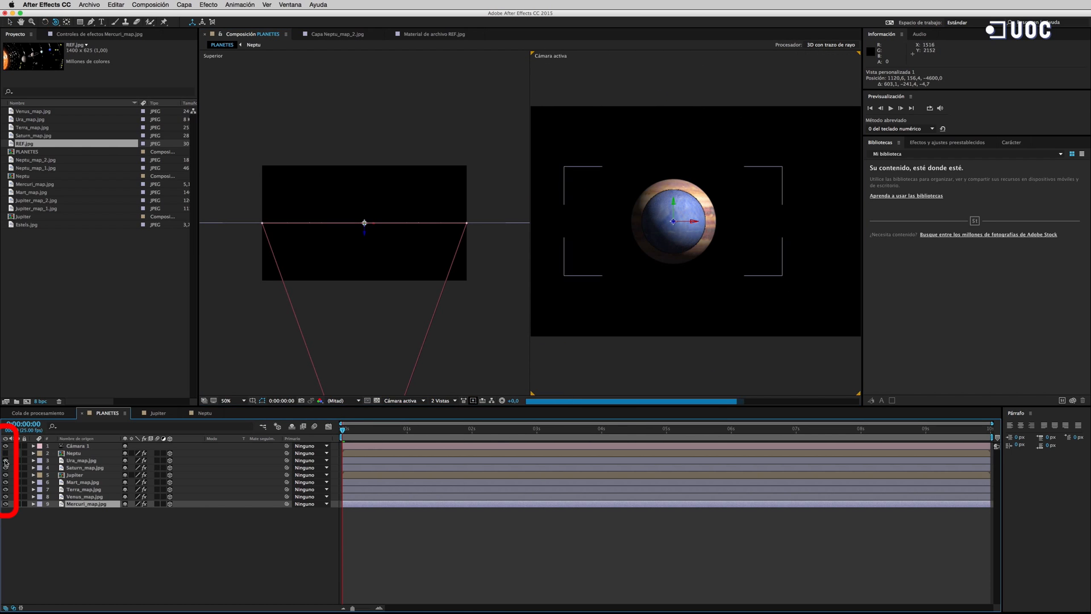
pyautogui.click(5, 460)
pyautogui.click(6, 467)
pyautogui.moveTo(6, 477); pyautogui.dragTo(7, 453)
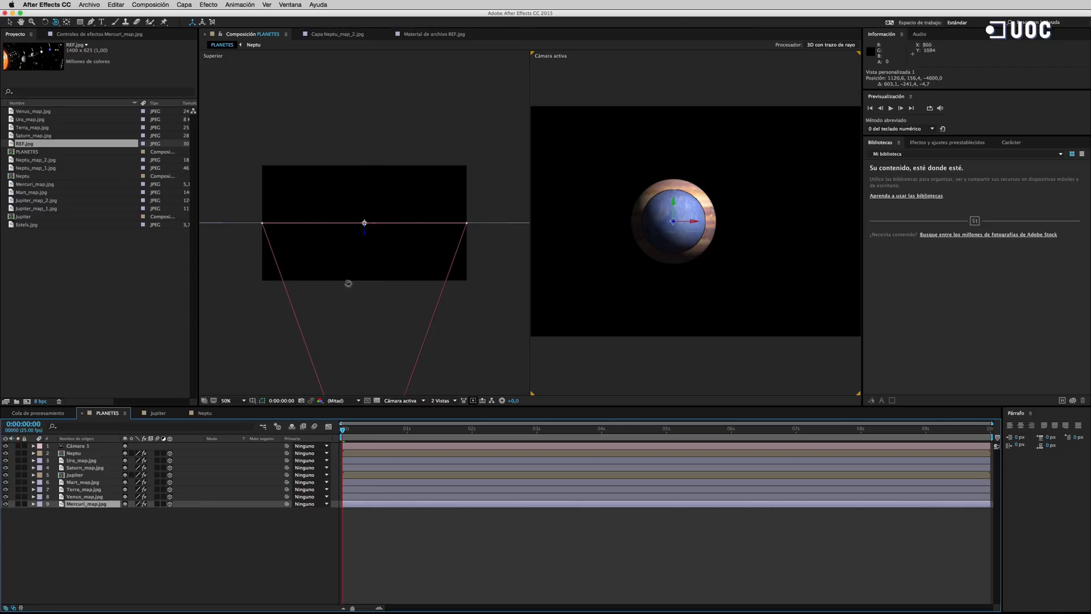
# Step: With the Selection tool active, move the Mercuri_map.jpg layer toward the camera to a Z position of -540
pyautogui.press('v')
pyautogui.click(11, 23)
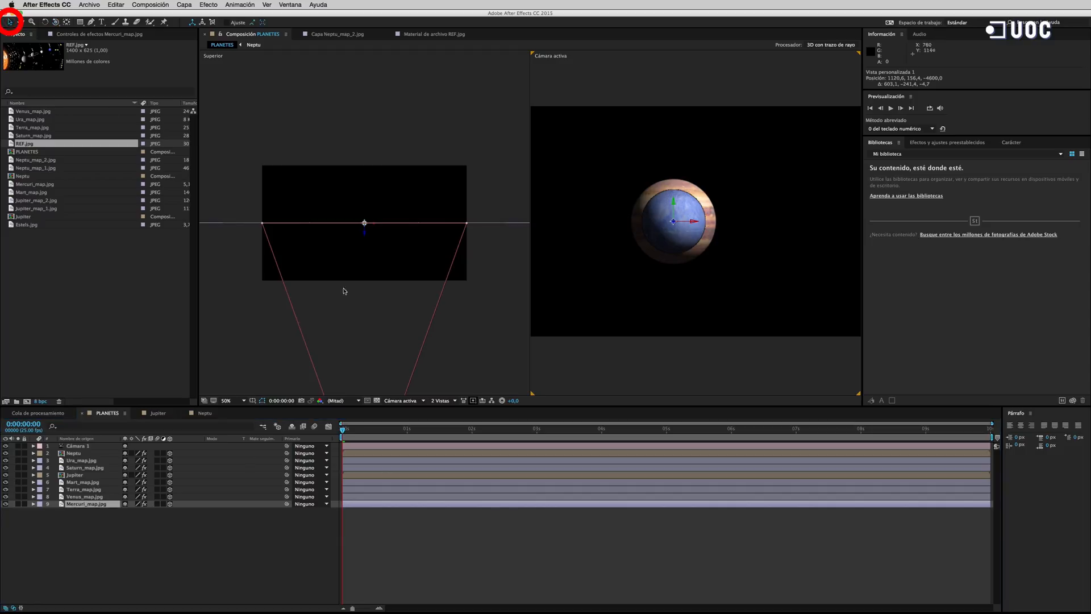
pyautogui.click(33, 504)
pyautogui.moveTo(158, 537); pyautogui.dragTo(134, 537)
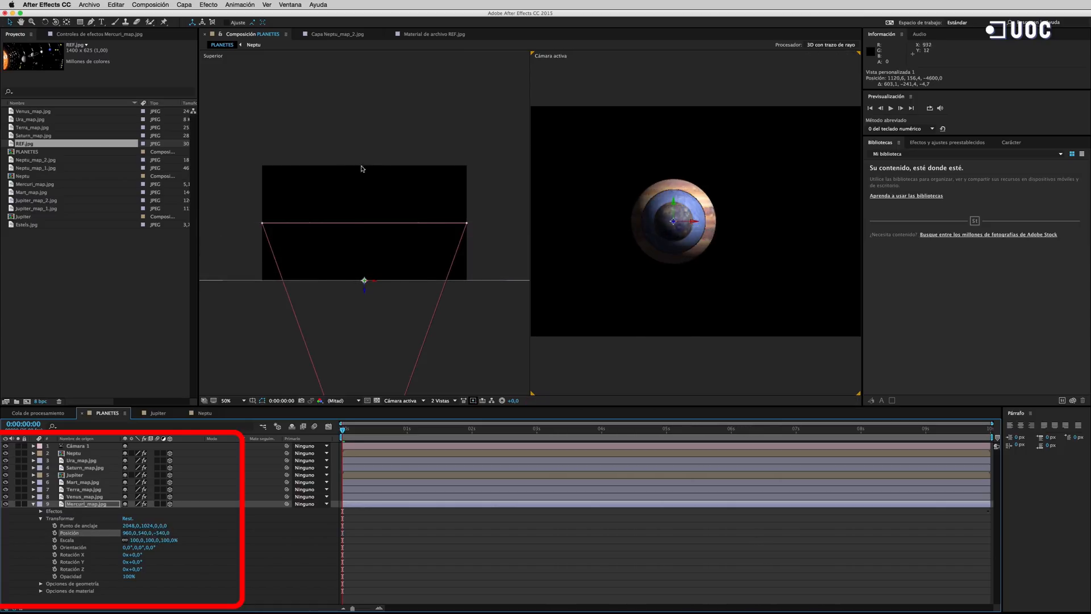
pyautogui.click(33, 504)
# Step: Move the Jupiter layer away from the camera to a Z position of about 542
pyautogui.click(34, 475)
pyautogui.moveTo(158, 508); pyautogui.dragTo(389, 509)
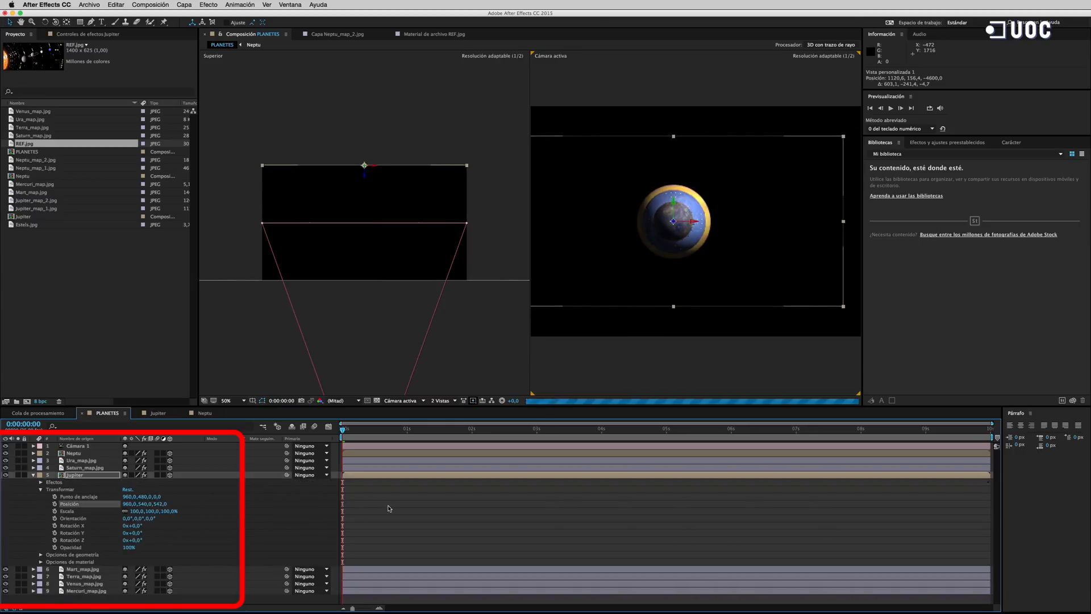
pyautogui.click(33, 475)
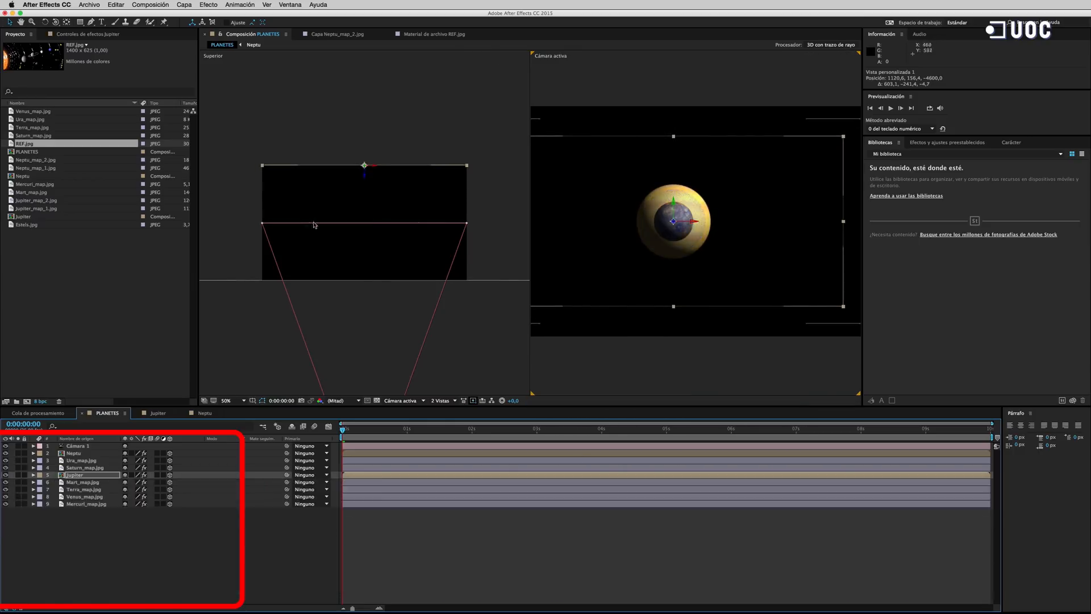
# Step: Move the Terra_map.jpg layer to an X position of about 377, with the view at 25% magnification
pyautogui.click(33, 489)
pyautogui.moveTo(126, 519)
pyautogui.mouseDown()
pyautogui.moveTo(91, 518)
pyautogui.moveTo(146, 519)
pyautogui.moveTo(100, 517)
pyautogui.moveTo(111, 519)
pyautogui.mouseUp()
pyautogui.scroll(-2, 685, 351)
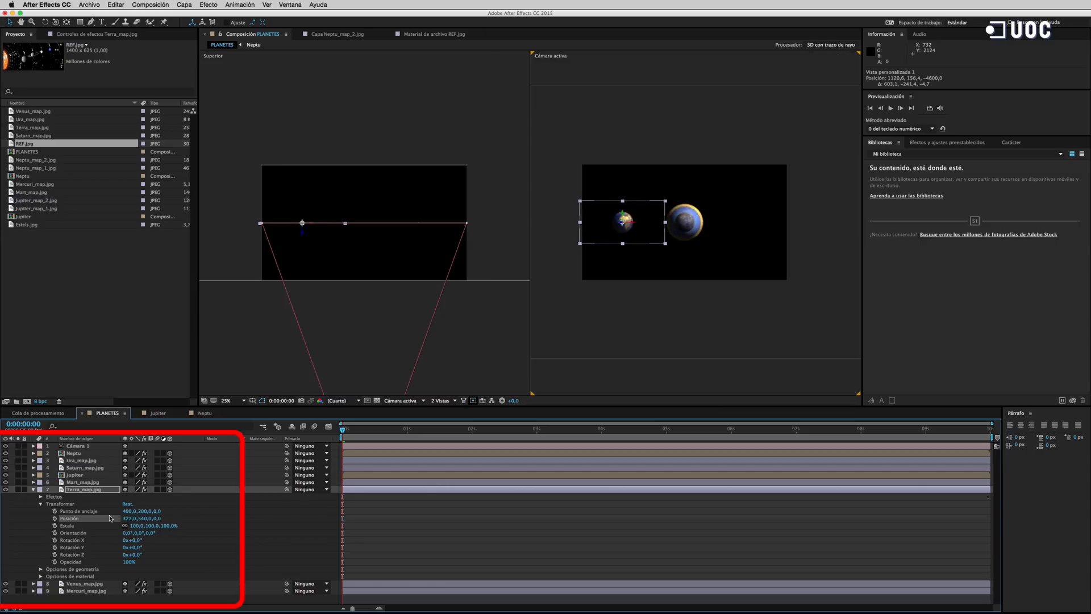
pyautogui.click(34, 490)
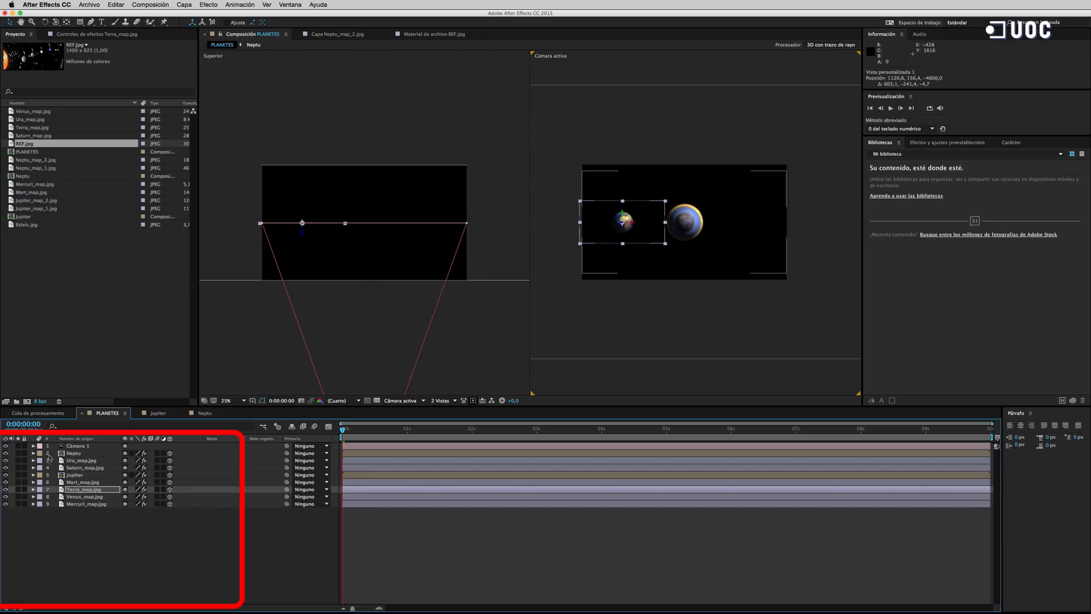
# Step: Move the Ura_map.jpg layer to the opposite side from Terra, at an X position of about 1423
pyautogui.click(33, 461)
pyautogui.moveTo(124, 489); pyautogui.dragTo(331, 498)
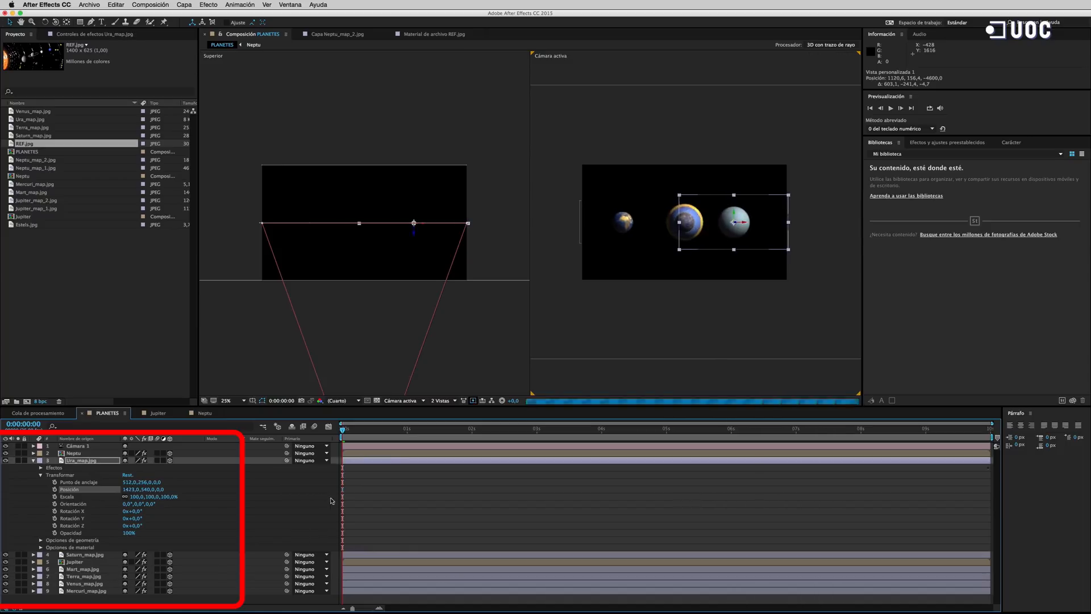
pyautogui.click(34, 461)
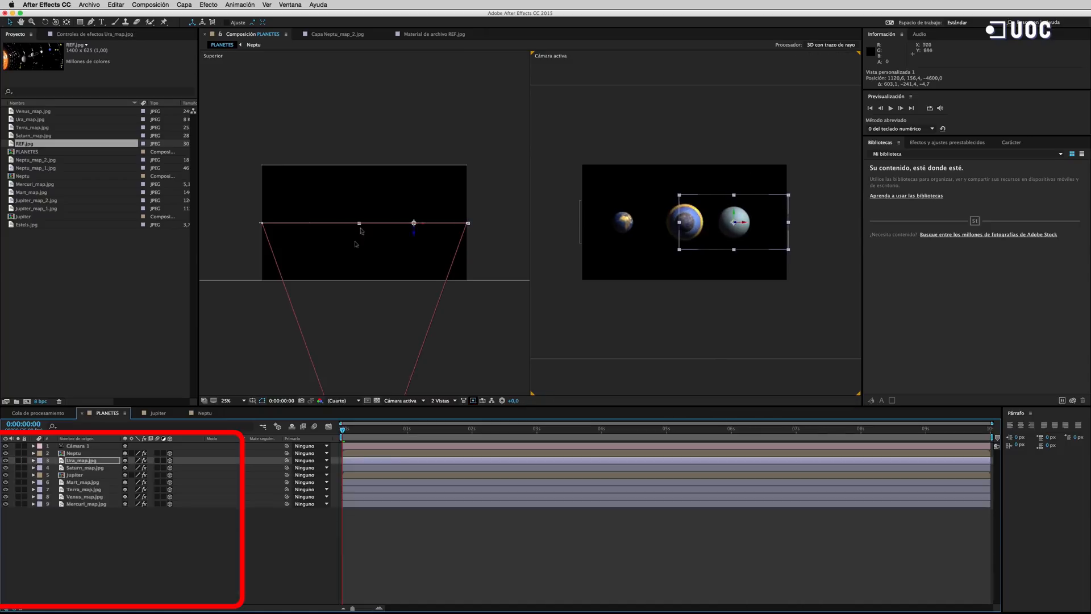
# Step: Move the Venus_map.jpg layer to an X position of about 533 and a Z position of about -260
pyautogui.click(34, 496)
pyautogui.moveTo(129, 525)
pyautogui.mouseDown()
pyautogui.moveTo(90, 525)
pyautogui.moveTo(142, 526)
pyautogui.moveTo(129, 526)
pyautogui.mouseUp()
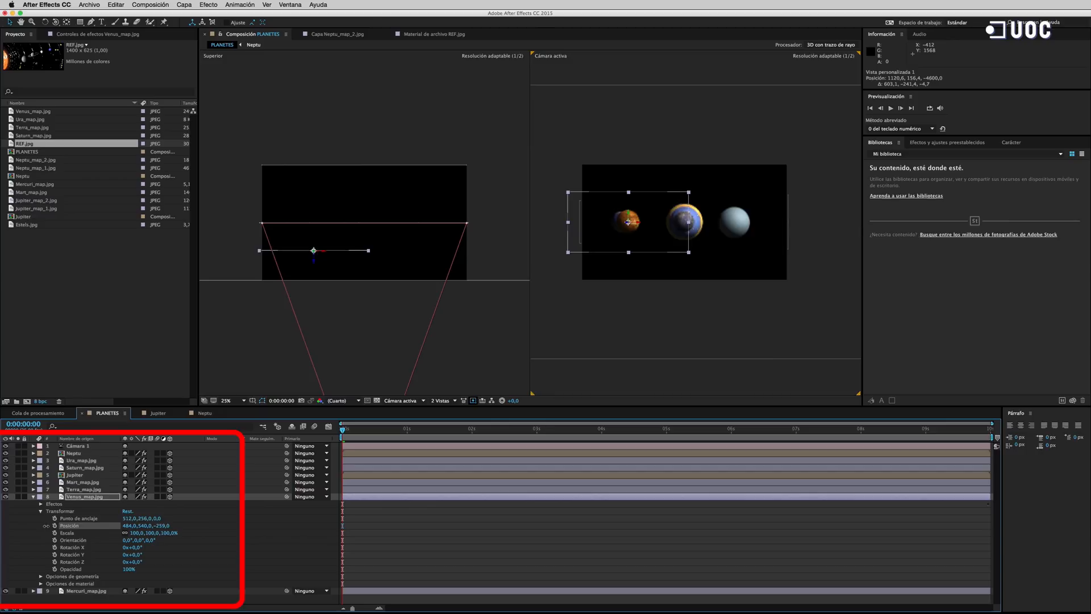
pyautogui.moveTo(43, 526); pyautogui.dragTo(44, 526)
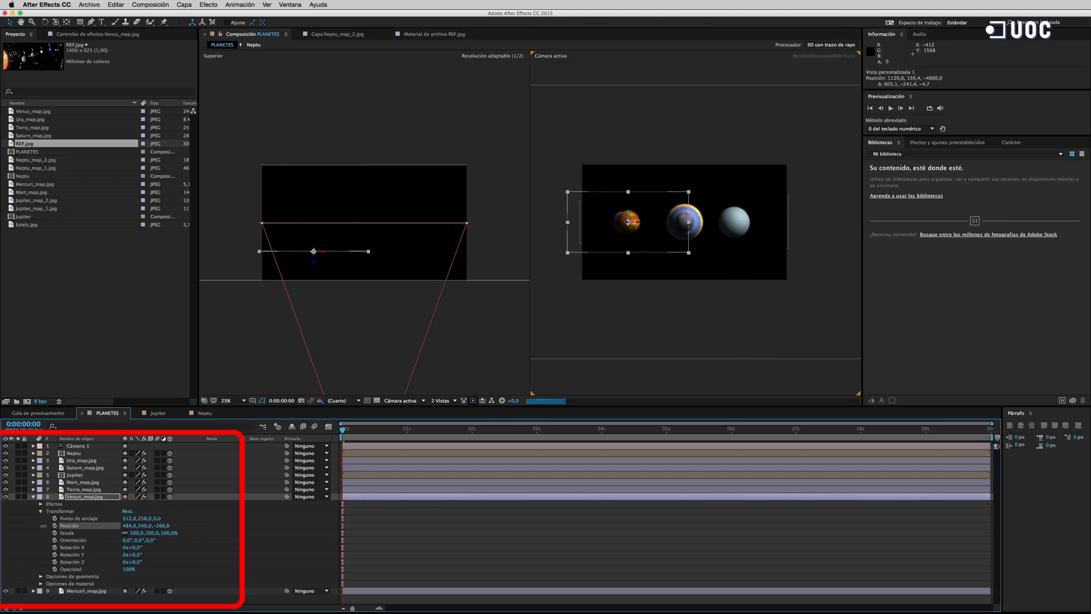
pyautogui.moveTo(126, 526); pyautogui.dragTo(150, 531)
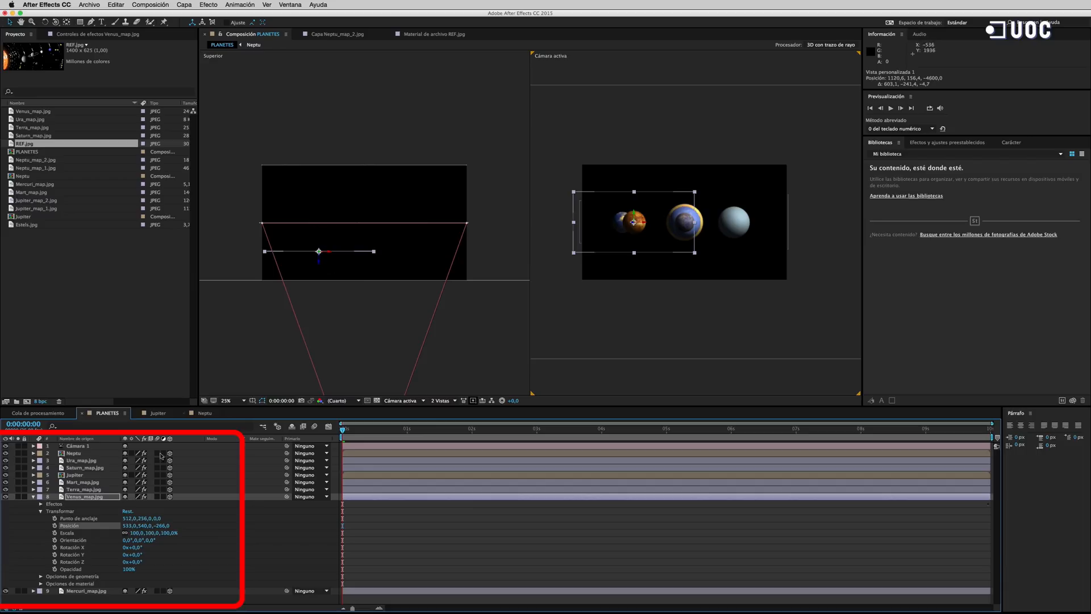
pyautogui.click(34, 497)
# Step: Move the Mart_map.jpg layer to an X position of about 511 and a Z position of about 268
pyautogui.click(32, 482)
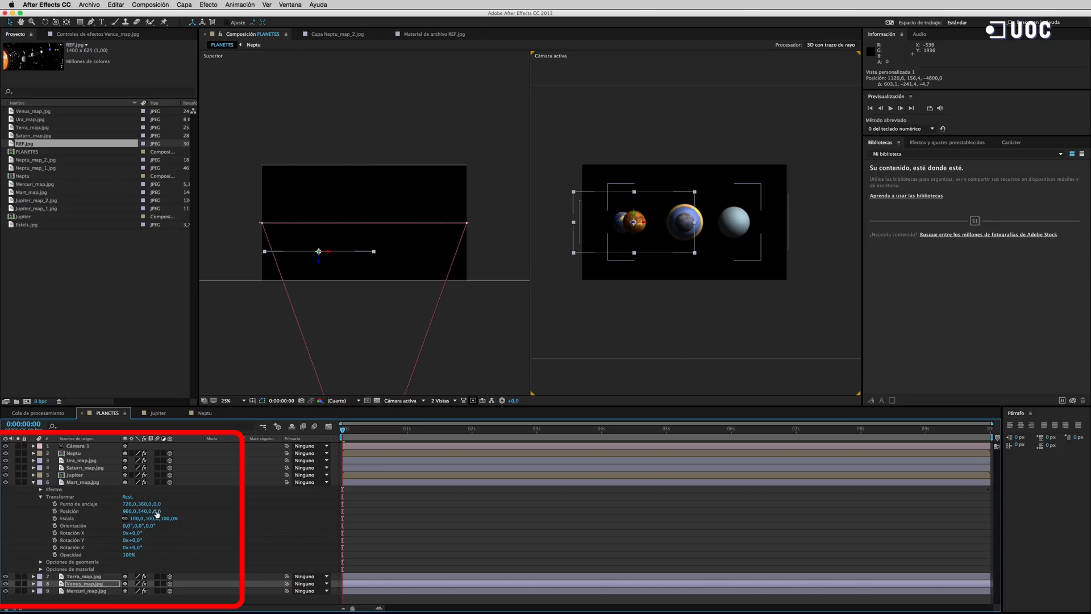
pyautogui.moveTo(130, 512); pyautogui.dragTo(6, 512)
pyautogui.moveTo(128, 512); pyautogui.dragTo(47, 512)
pyautogui.moveTo(158, 511); pyautogui.dragTo(271, 512)
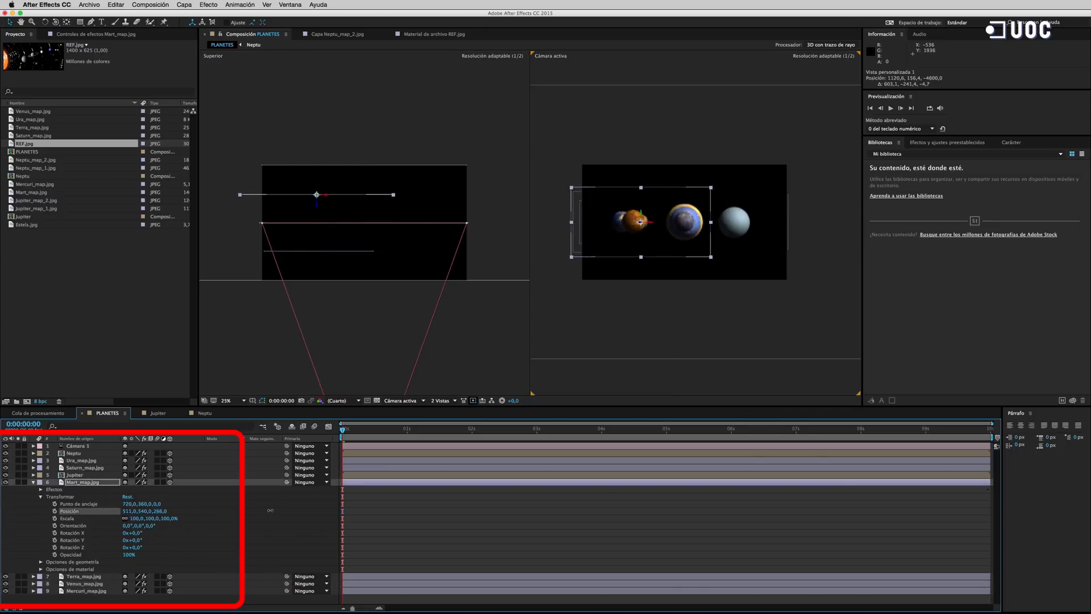
pyautogui.click(33, 482)
# Step: Move the Saturn_map.jpg layer to an X position of about 1452 and a Z position of about 271
pyautogui.click(33, 468)
pyautogui.moveTo(126, 499); pyautogui.dragTo(336, 514)
pyautogui.moveTo(159, 499); pyautogui.dragTo(279, 500)
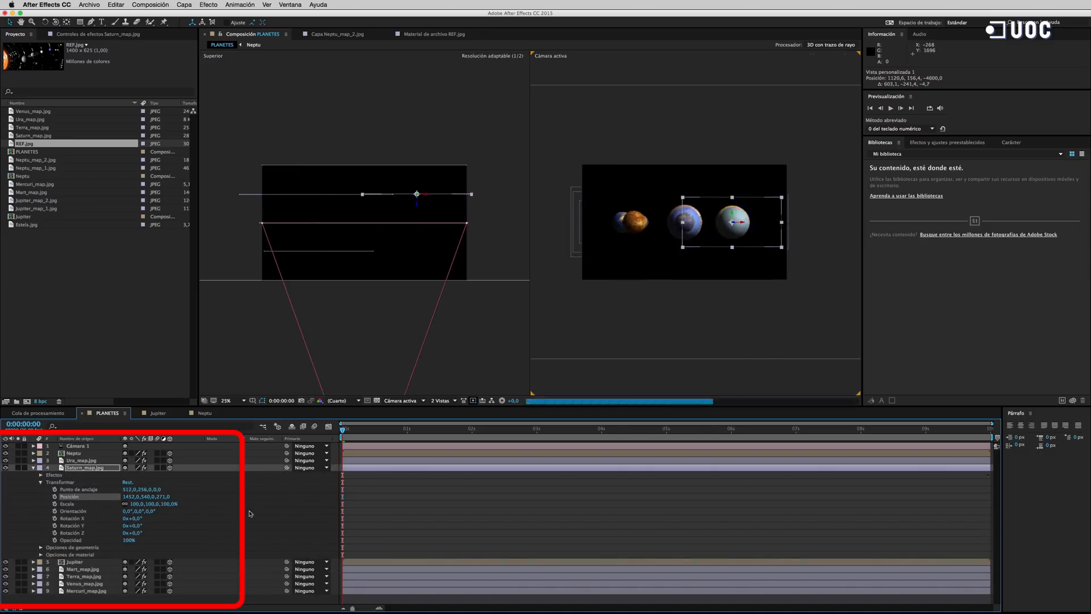
pyautogui.click(33, 468)
# Step: Move the Neptu layer to an X position of about 1373 and a Z position of about -264
pyautogui.click(33, 453)
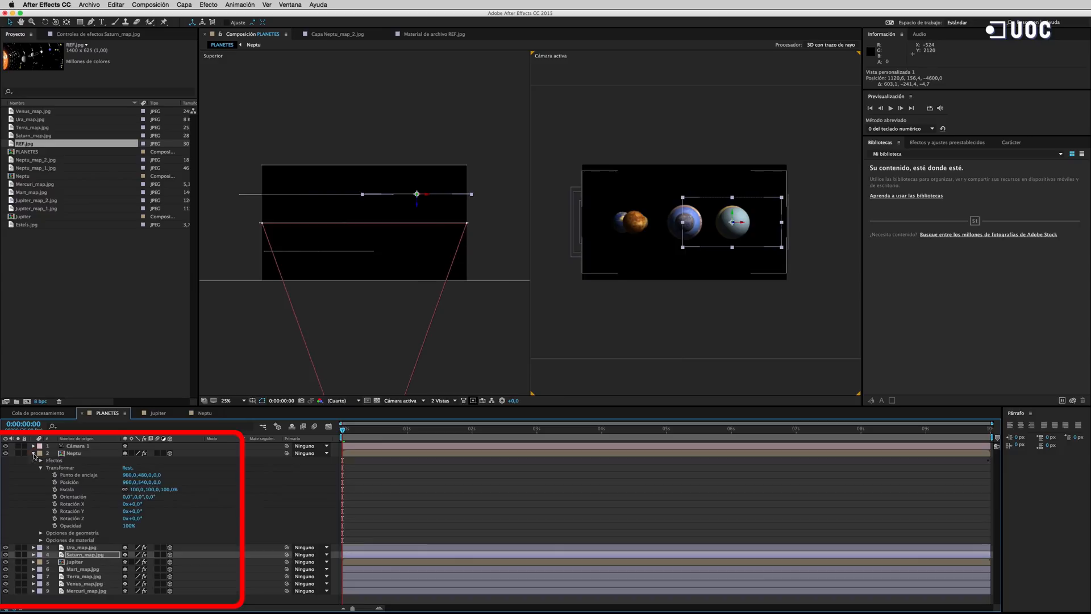
pyautogui.moveTo(128, 484); pyautogui.dragTo(388, 484)
pyautogui.moveTo(161, 482); pyautogui.dragTo(55, 490)
pyautogui.moveTo(129, 483); pyautogui.dragTo(93, 483)
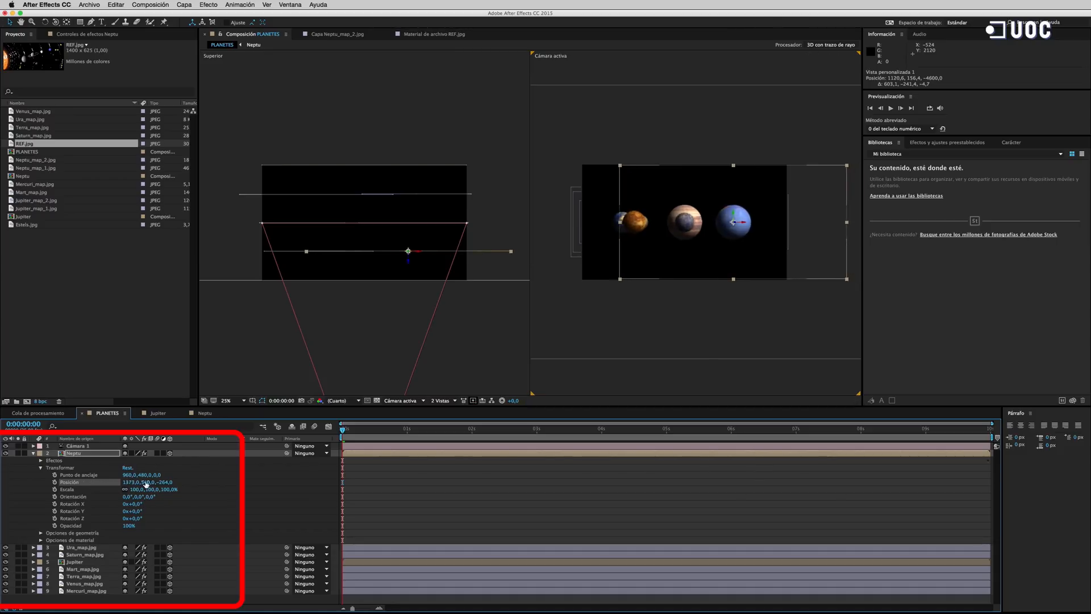
pyautogui.click(33, 454)
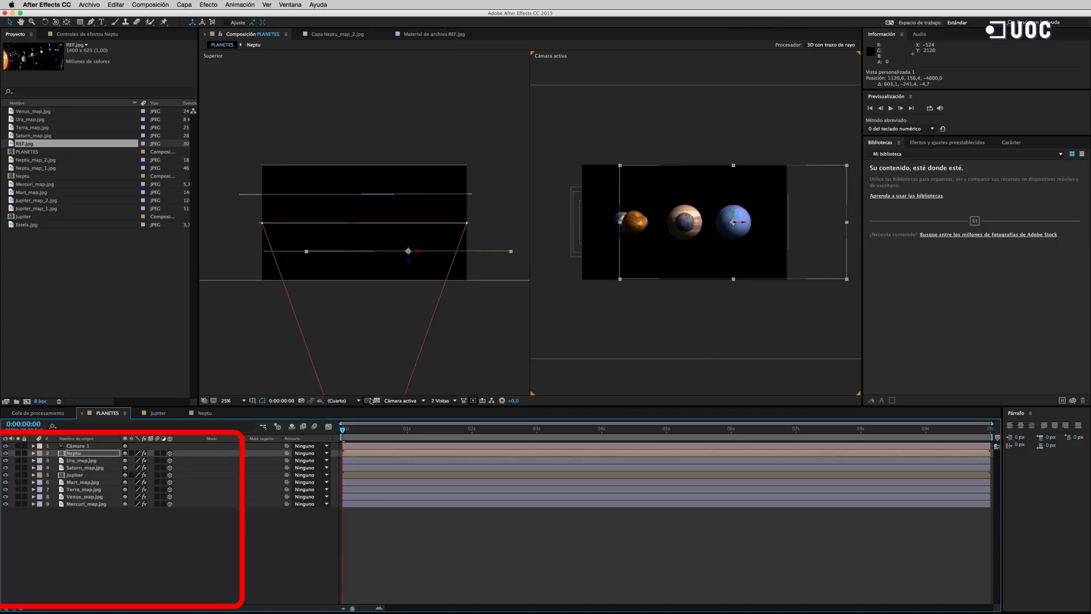
# Step: Switch the camera view to Vista personalizada 1 and orbit it to inspect the ring of planets from above
pyautogui.click(401, 401)
pyautogui.click(402, 490)
pyautogui.click(56, 23)
pyautogui.moveTo(671, 267); pyautogui.dragTo(689, 281)
pyautogui.scroll(2, 654, 287)
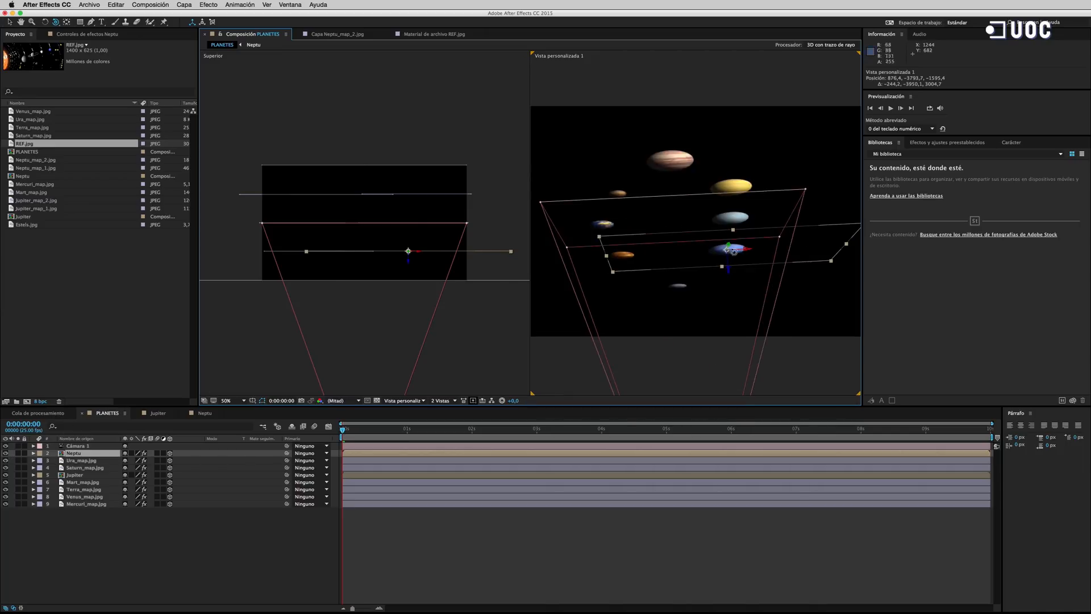
# Step: Move the Ura_map.jpg layer to an X position of about 1619
pyautogui.click(33, 460)
pyautogui.moveTo(128, 489); pyautogui.dragTo(190, 496)
pyautogui.click(190, 497)
pyautogui.click(33, 460)
pyautogui.click(33, 453)
pyautogui.click(82, 477)
pyautogui.click(33, 453)
pyautogui.click(33, 460)
pyautogui.click(113, 489)
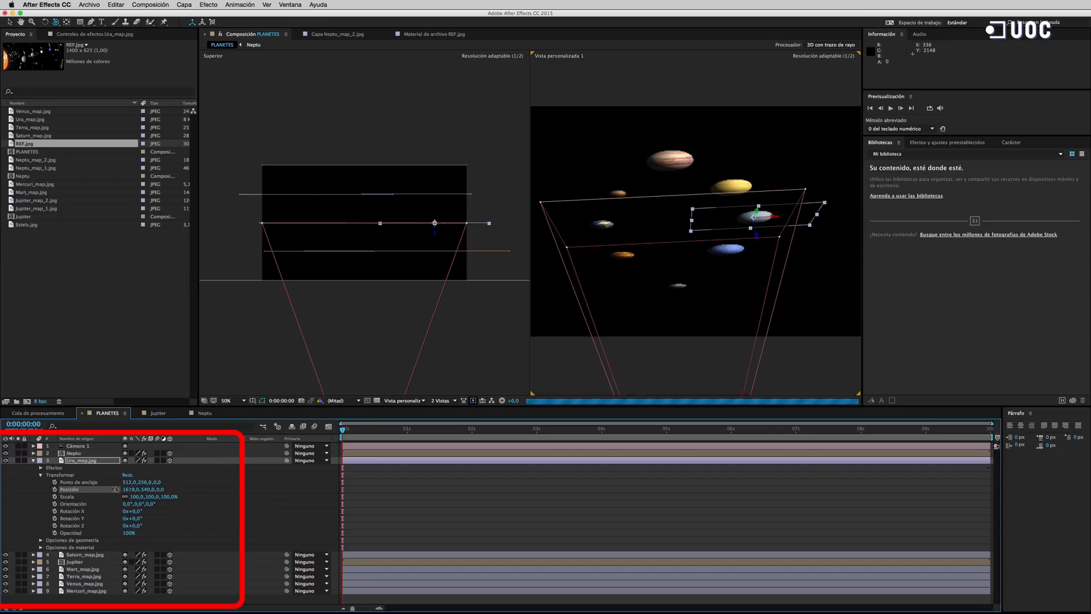
# Step: Shift the Ura_map.jpg and Neptu layers slightly inward along the X axis, bringing Neptu to about 1335
pyautogui.moveTo(656, 295)
pyautogui.mouseDown()
pyautogui.moveTo(659, 304)
pyautogui.moveTo(655, 291)
pyautogui.mouseUp()
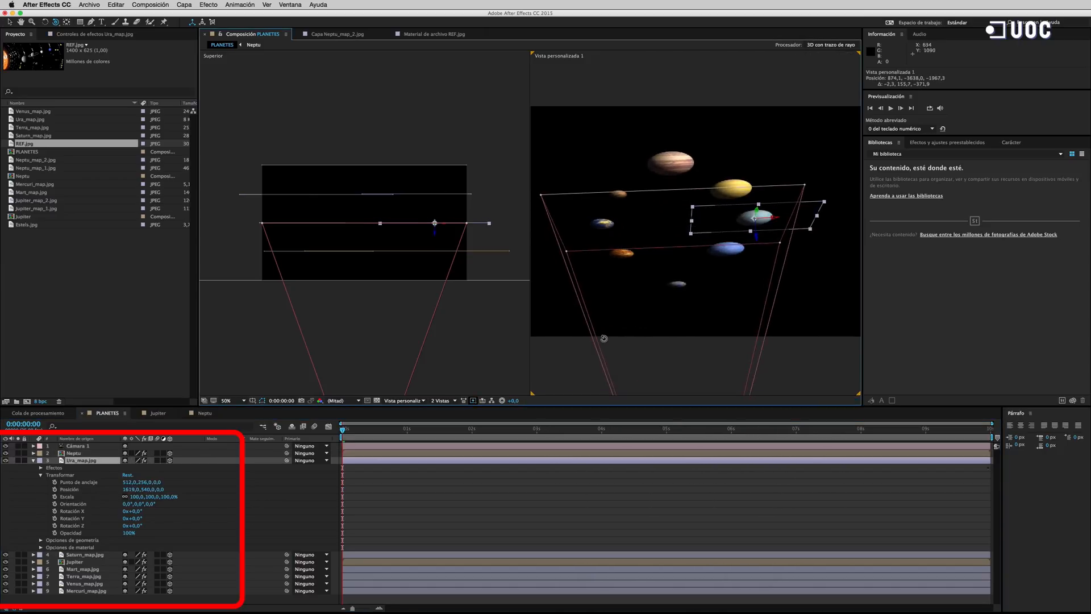
pyautogui.moveTo(699, 230); pyautogui.dragTo(685, 277)
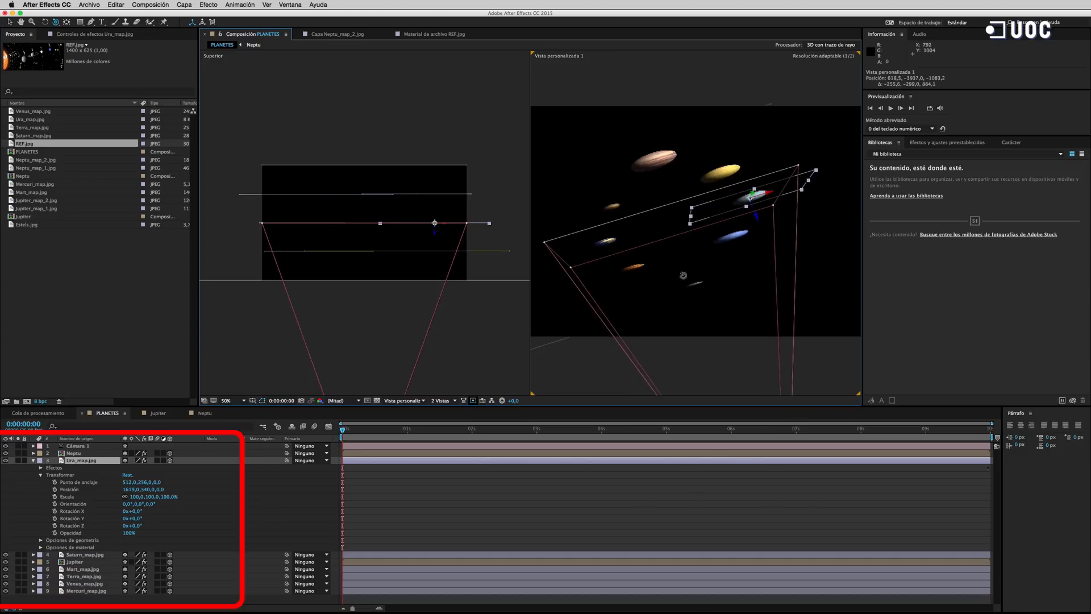
pyautogui.moveTo(131, 490); pyautogui.dragTo(116, 489)
pyautogui.click(33, 460)
pyautogui.click(33, 453)
pyautogui.click(77, 482)
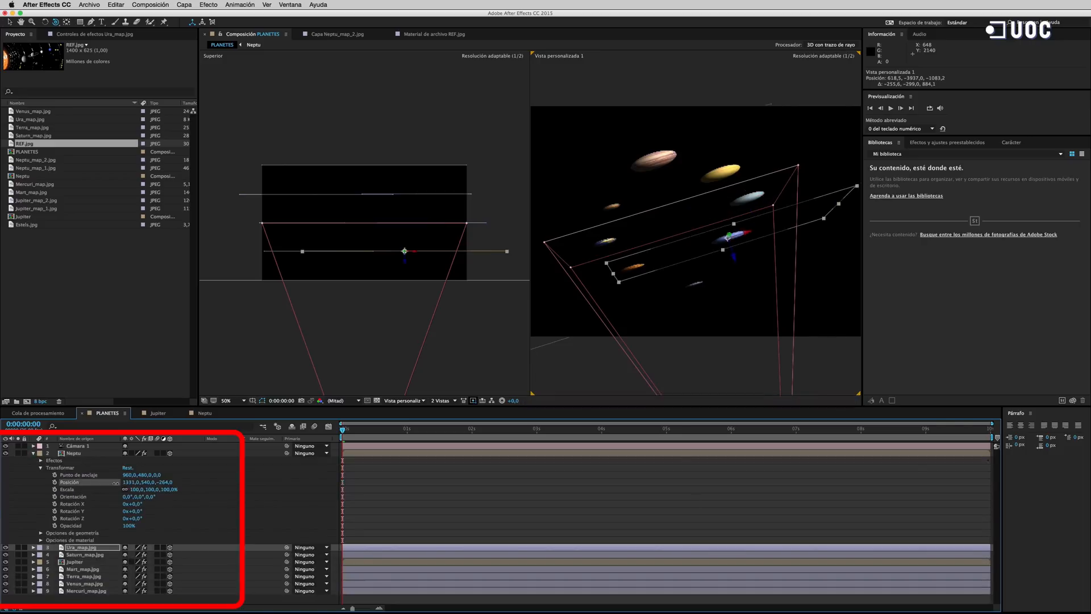
pyautogui.click(33, 453)
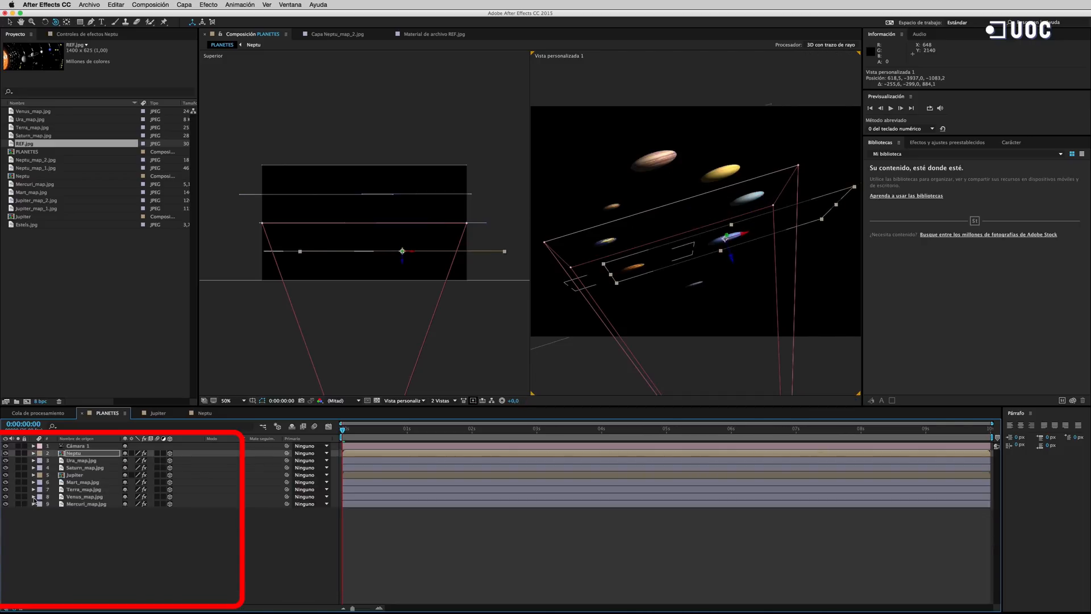
# Step: Move the Venus_map.jpg layer to an X position of about 570
pyautogui.click(33, 497)
pyautogui.click(69, 525)
pyautogui.moveTo(143, 526); pyautogui.dragTo(141, 526)
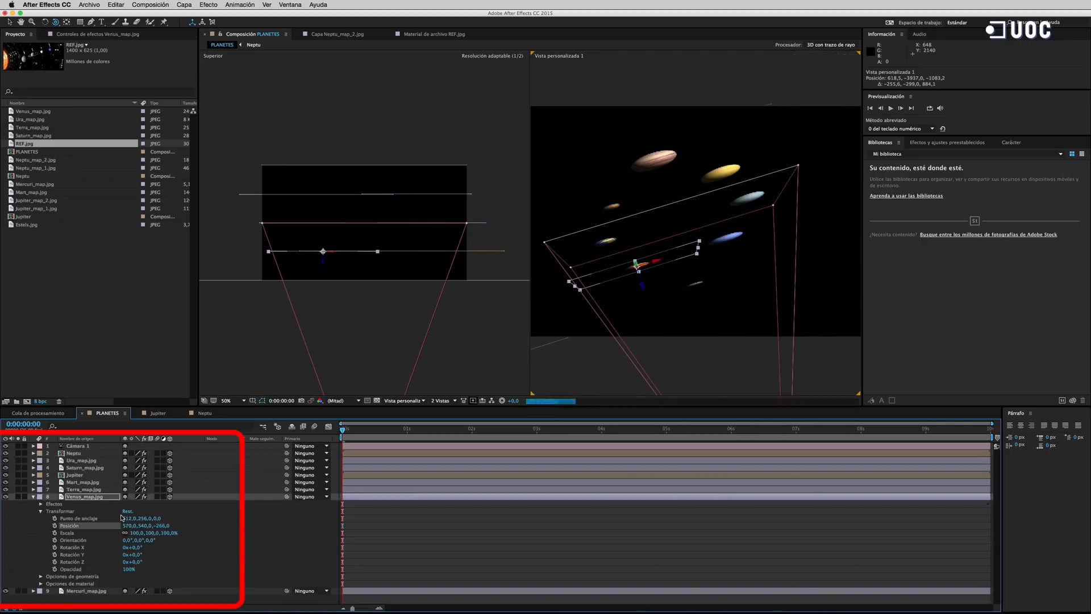
pyautogui.click(33, 497)
# Step: Move the Saturn_map.jpg layer inward to an X position of about 1388
pyautogui.click(33, 467)
pyautogui.click(70, 497)
pyautogui.moveTo(101, 497); pyautogui.dragTo(104, 497)
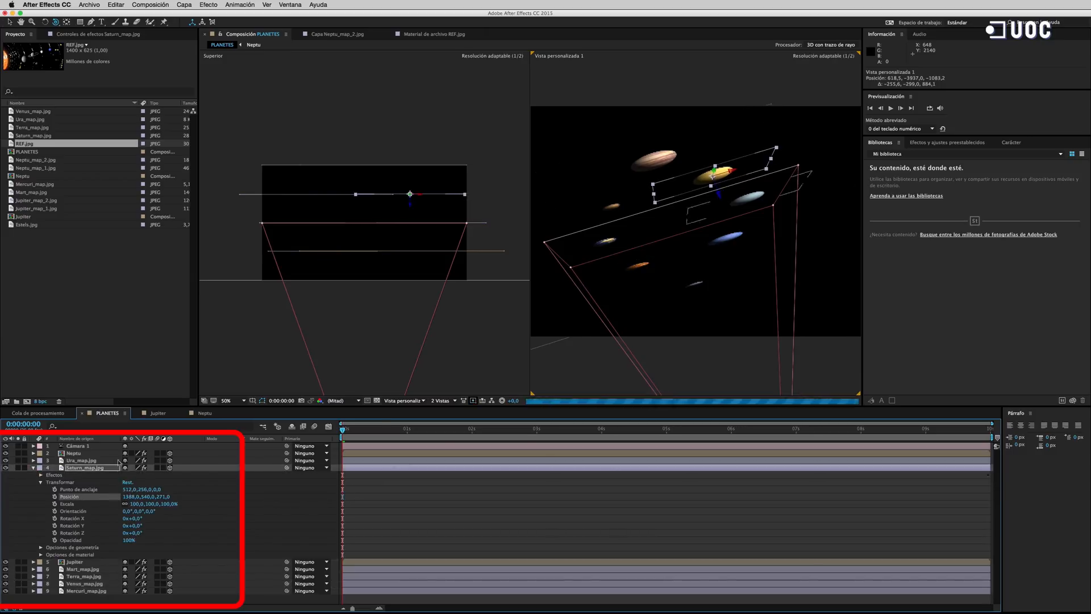
pyautogui.click(33, 467)
# Step: Switch the composition to a single Cámara activa view and preview the rotating planets
pyautogui.click(450, 400)
pyautogui.click(453, 408)
pyautogui.click(402, 401)
pyautogui.click(405, 408)
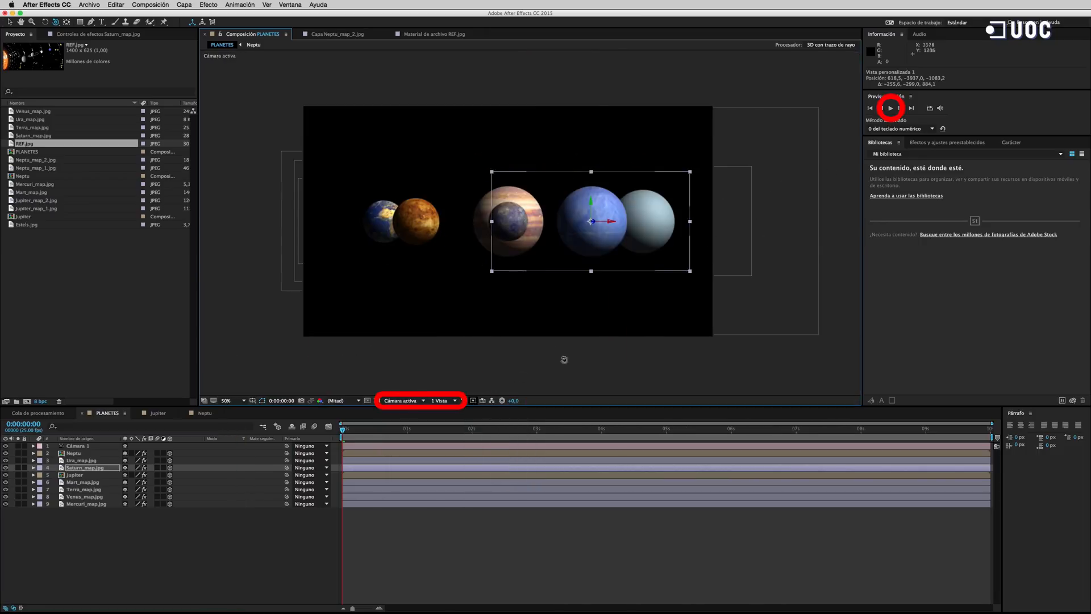
pyautogui.click(891, 109)
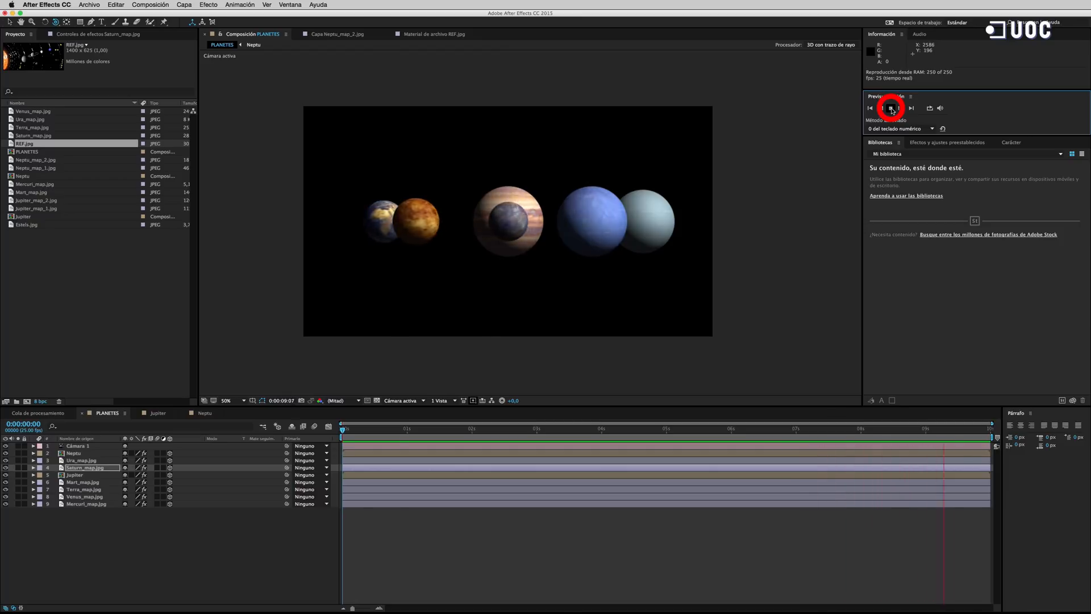
pyautogui.click(891, 109)
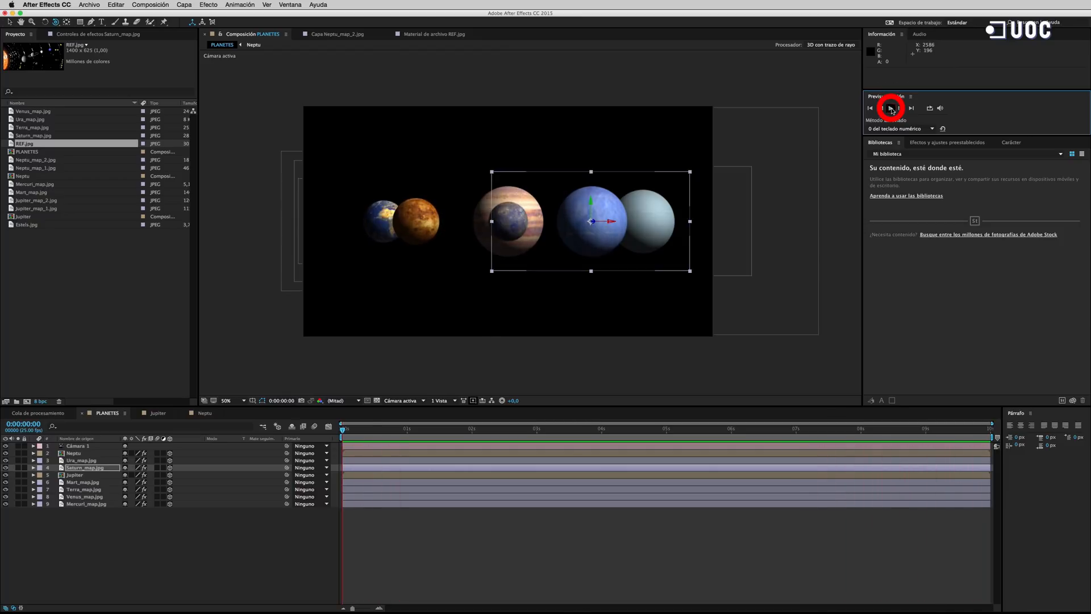
# Step: Add a null object directly above the Neptu layer and make it a 3D layer
pyautogui.click(164, 566)
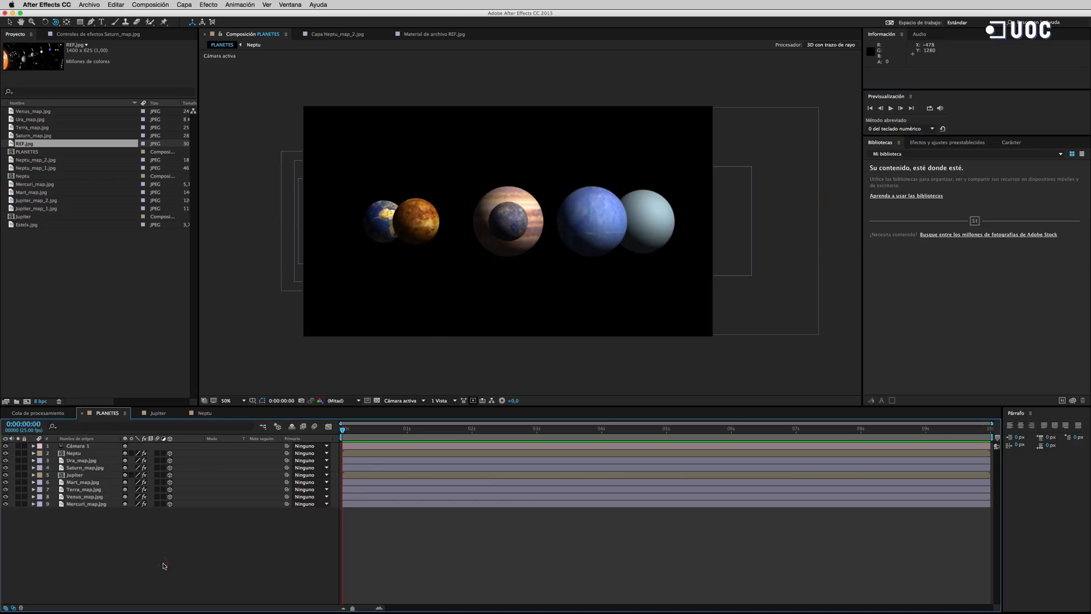
pyautogui.click(109, 453)
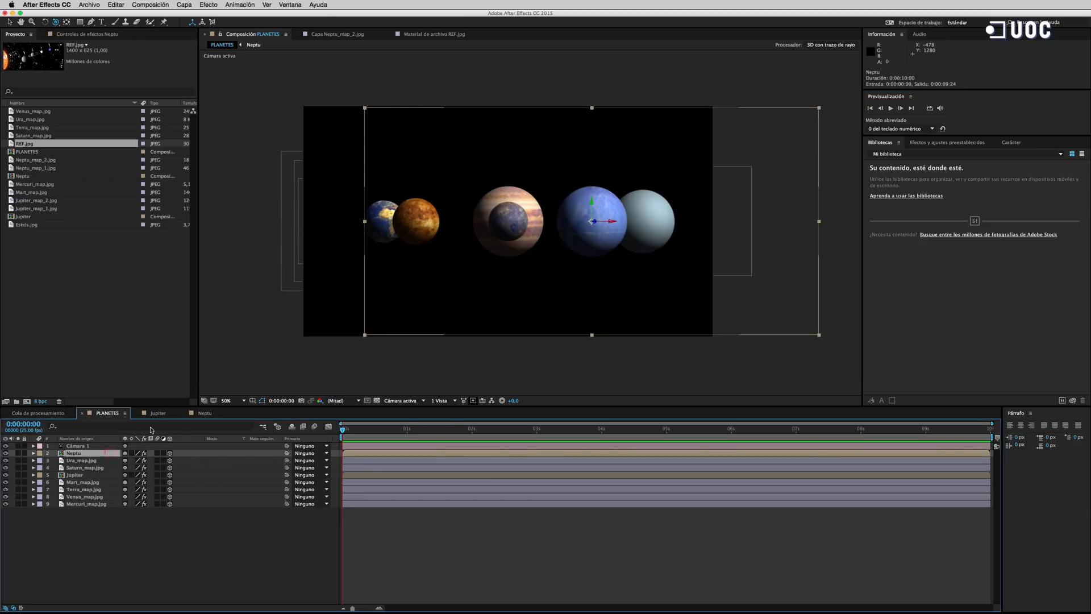
pyautogui.click(184, 5)
pyautogui.moveTo(193, 15)
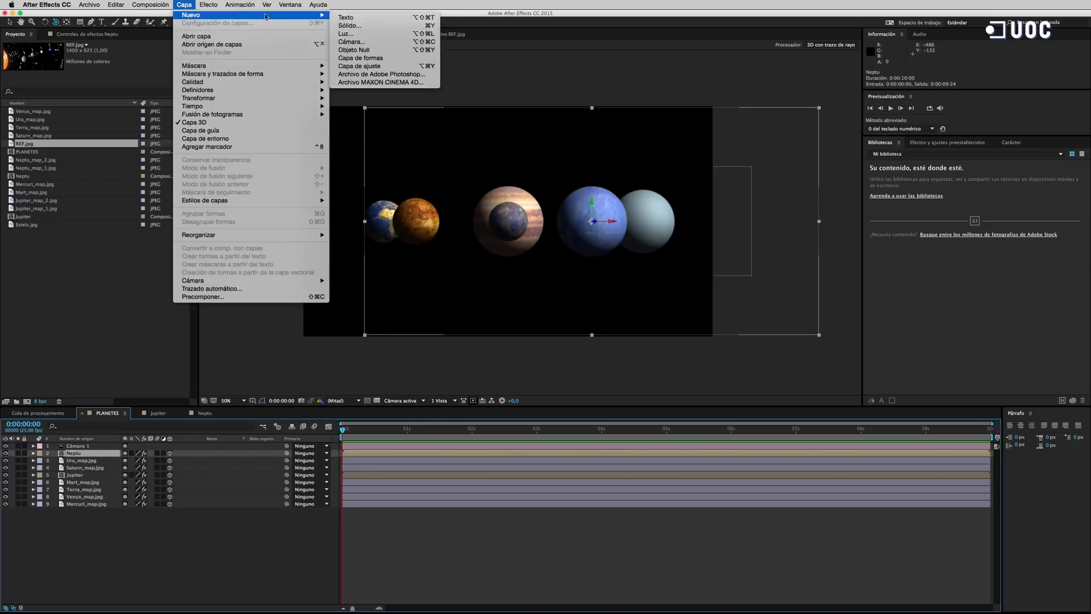
pyautogui.click(370, 50)
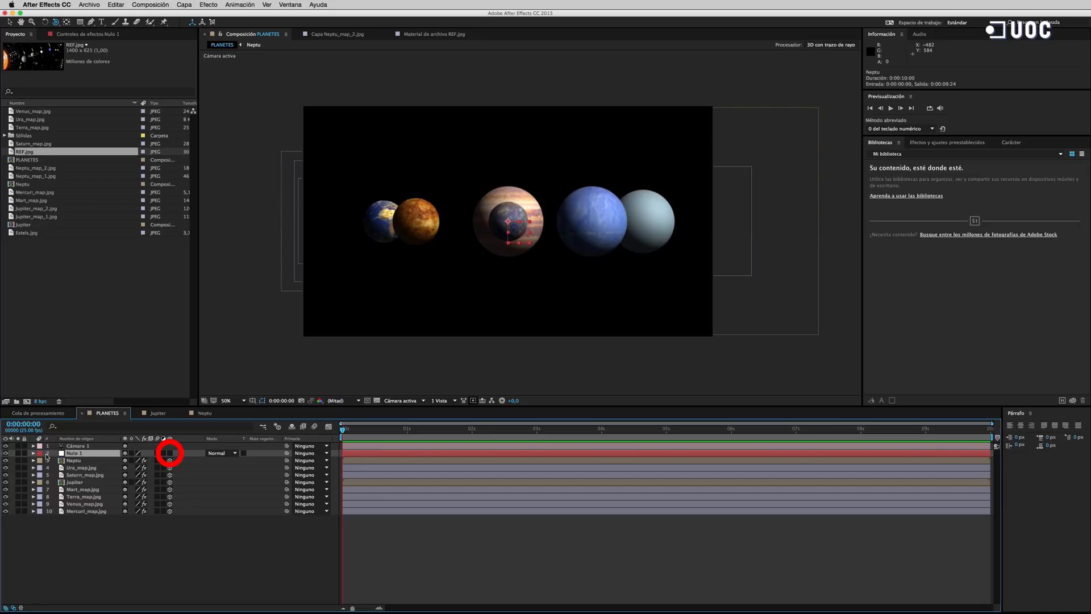
pyautogui.click(33, 454)
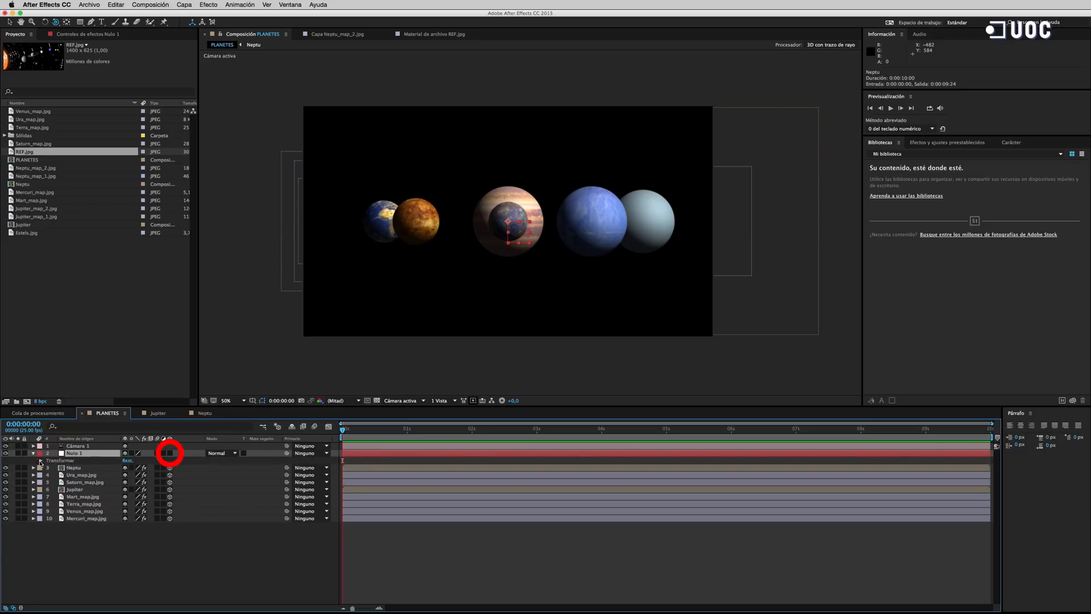
pyautogui.click(41, 460)
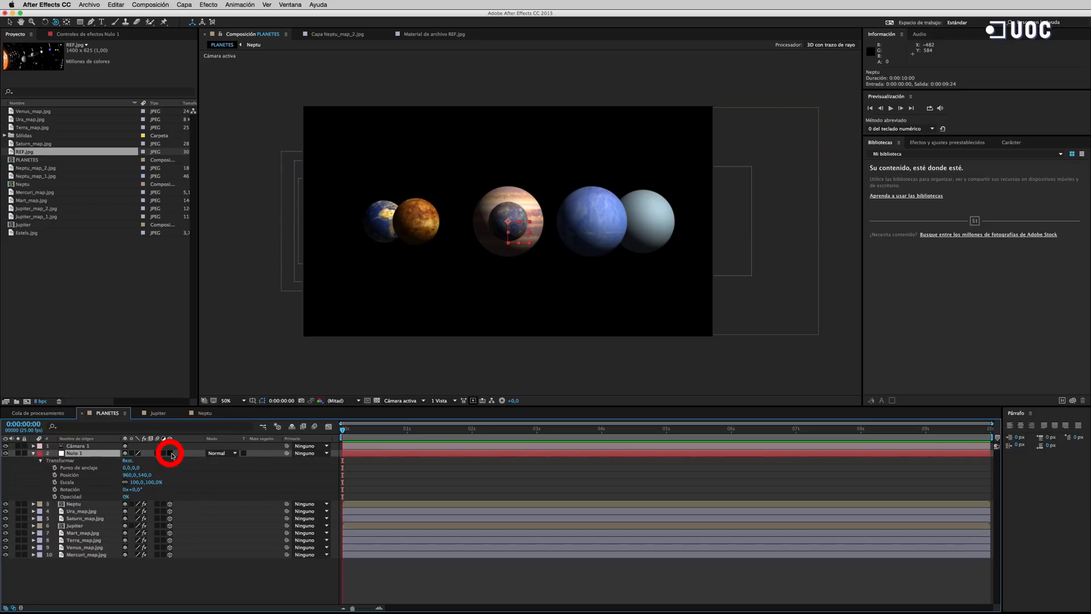
pyautogui.click(169, 453)
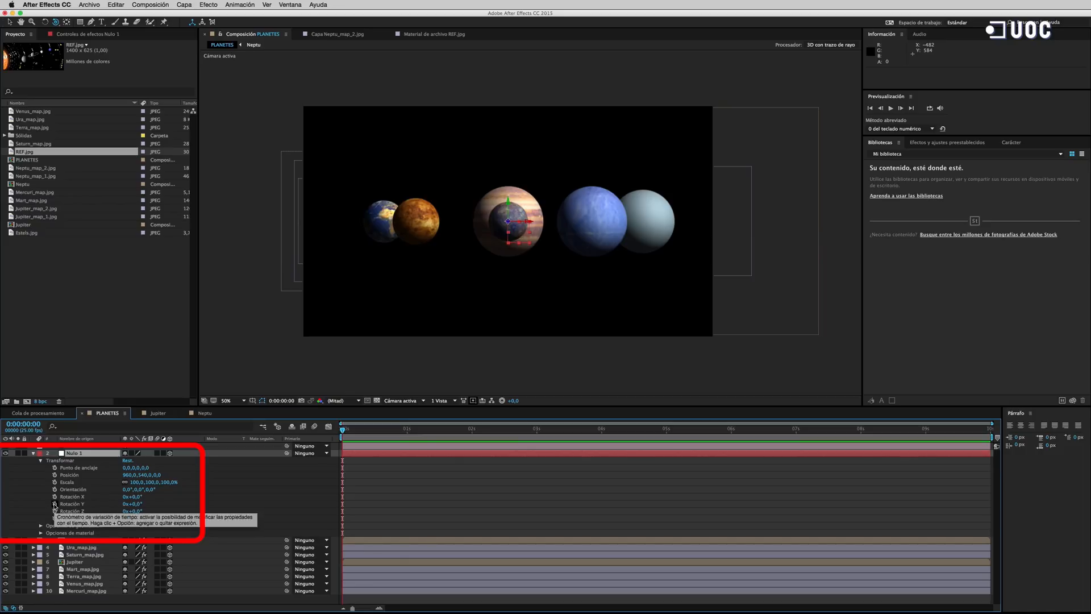
# Step: Keyframe the null's Y rotation from 0° at the first frame to a rotated value at the end of the composition
pyautogui.click(55, 504)
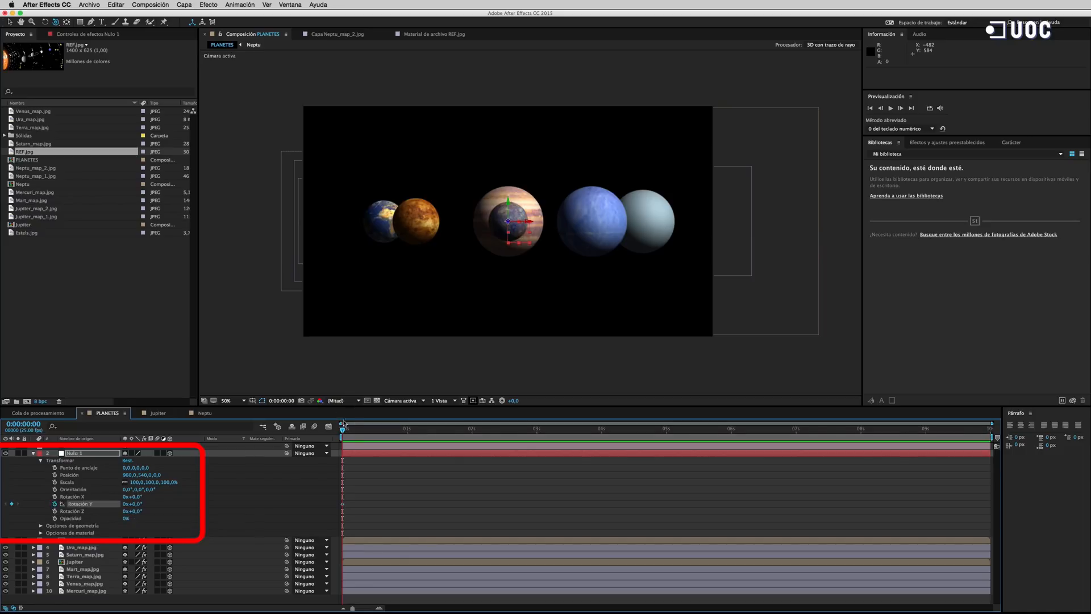
pyautogui.moveTo(342, 430); pyautogui.dragTo(1002, 449)
pyautogui.moveTo(989, 430); pyautogui.dragTo(306, 442)
pyautogui.click(34, 453)
# Step: Parent all eight planet layers, from Neptu down to Mercuri_map.jpg, to Nulo 1
pyautogui.click(327, 460)
pyautogui.click(313, 482)
pyautogui.click(327, 467)
pyautogui.click(318, 497)
pyautogui.click(327, 475)
pyautogui.click(322, 505)
pyautogui.click(327, 482)
pyautogui.click(318, 512)
pyautogui.click(327, 489)
pyautogui.click(318, 519)
pyautogui.click(327, 497)
pyautogui.click(318, 527)
pyautogui.click(327, 504)
pyautogui.click(318, 534)
pyautogui.click(327, 511)
pyautogui.click(319, 541)
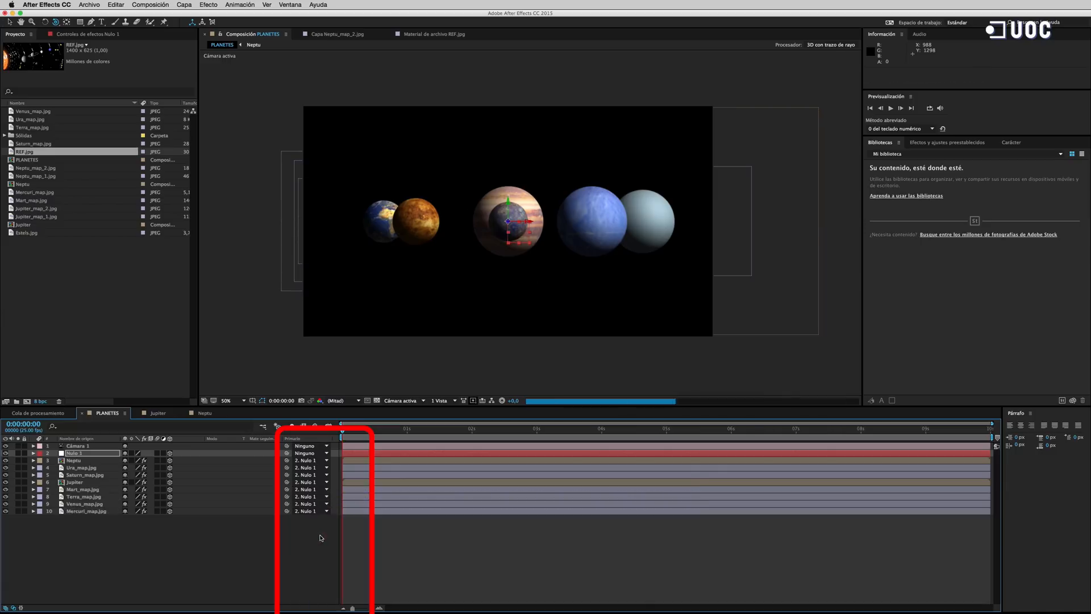
# Step: Scrub through the animation in Cámara activa and Vista personalizada 1 to examine how the planets turn with the null
pyautogui.moveTo(342, 431); pyautogui.dragTo(415, 439)
pyautogui.moveTo(443, 441); pyautogui.dragTo(801, 439)
pyautogui.click(401, 400)
pyautogui.click(424, 531)
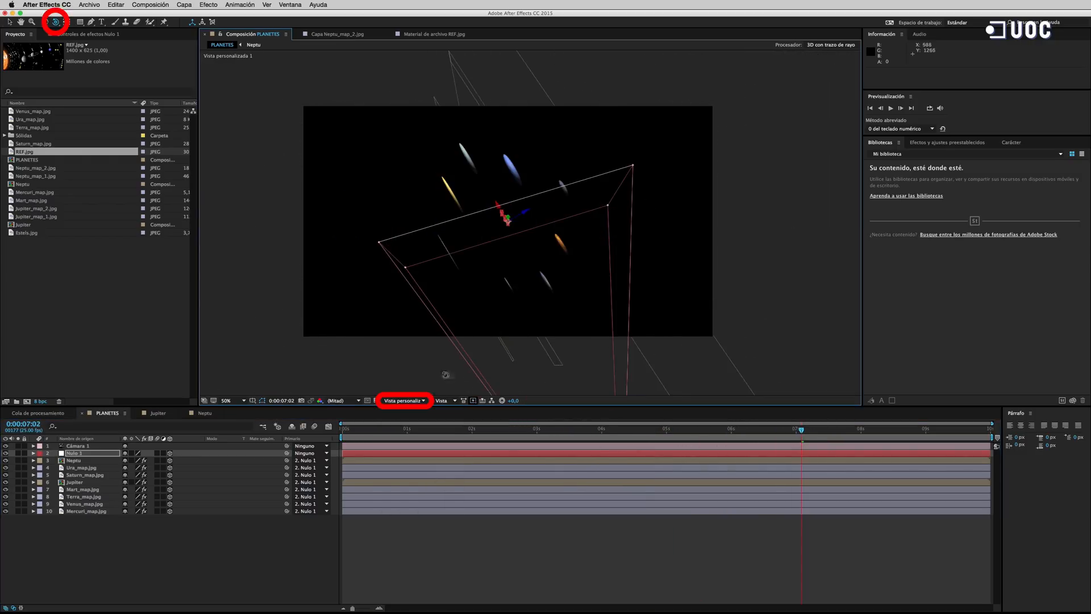
pyautogui.moveTo(802, 432); pyautogui.dragTo(827, 432)
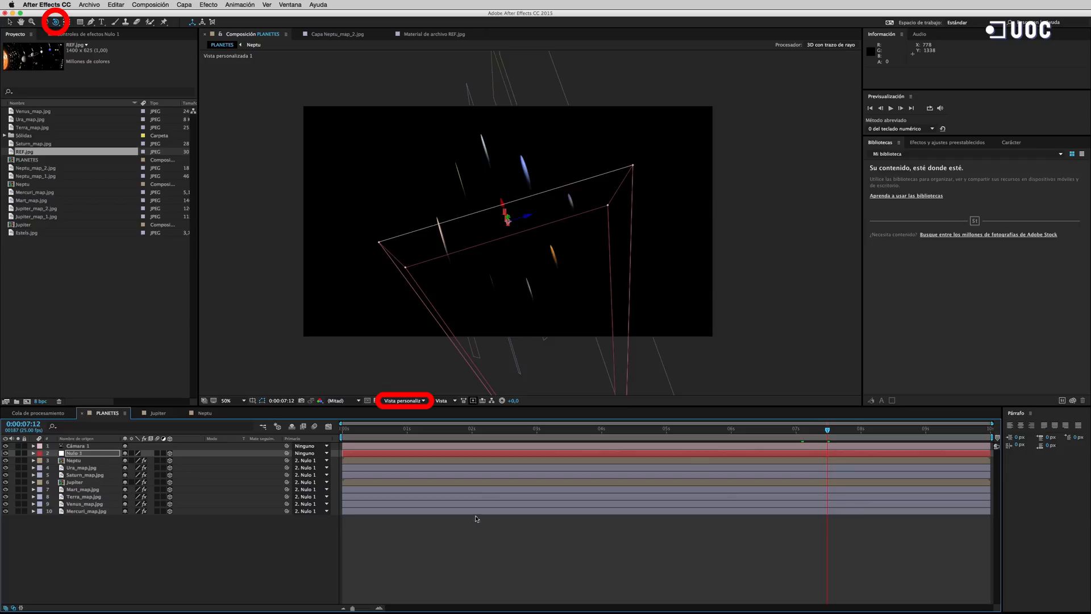
# Step: Set the auto-orientation of all eight planet layers to Orientar hacia la cámara
pyautogui.click(99, 461)
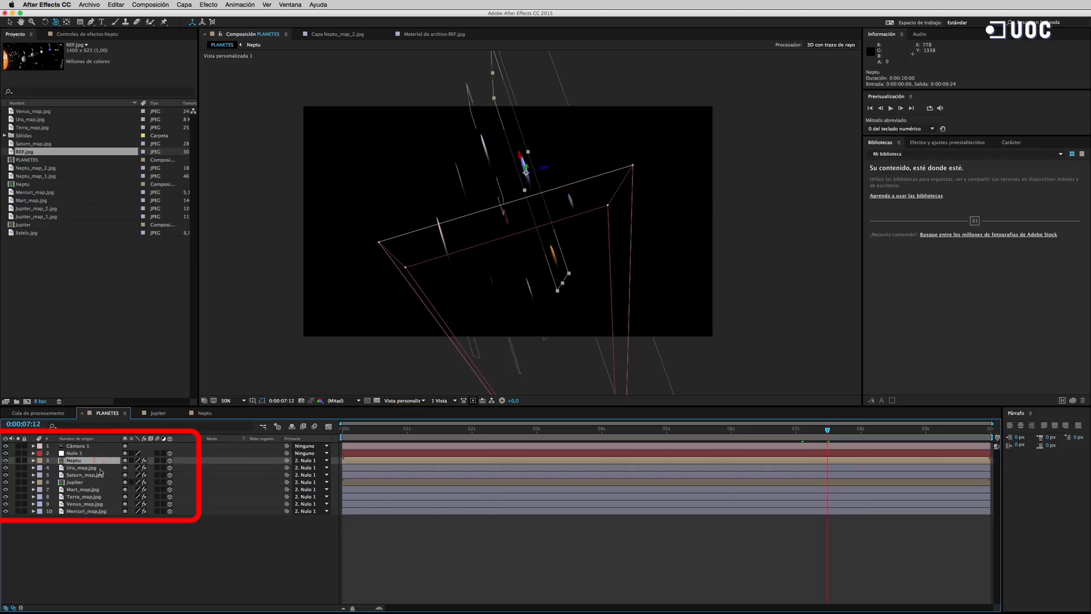
pyautogui.keyDown('shift'); pyautogui.click(99, 511); pyautogui.keyUp('shift')
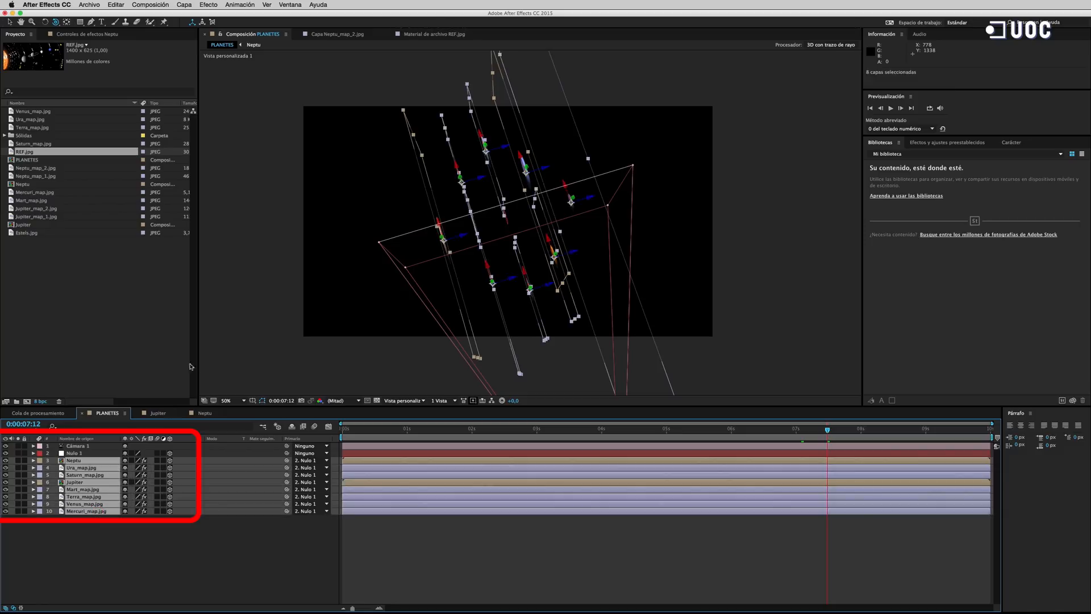
pyautogui.click(185, 5)
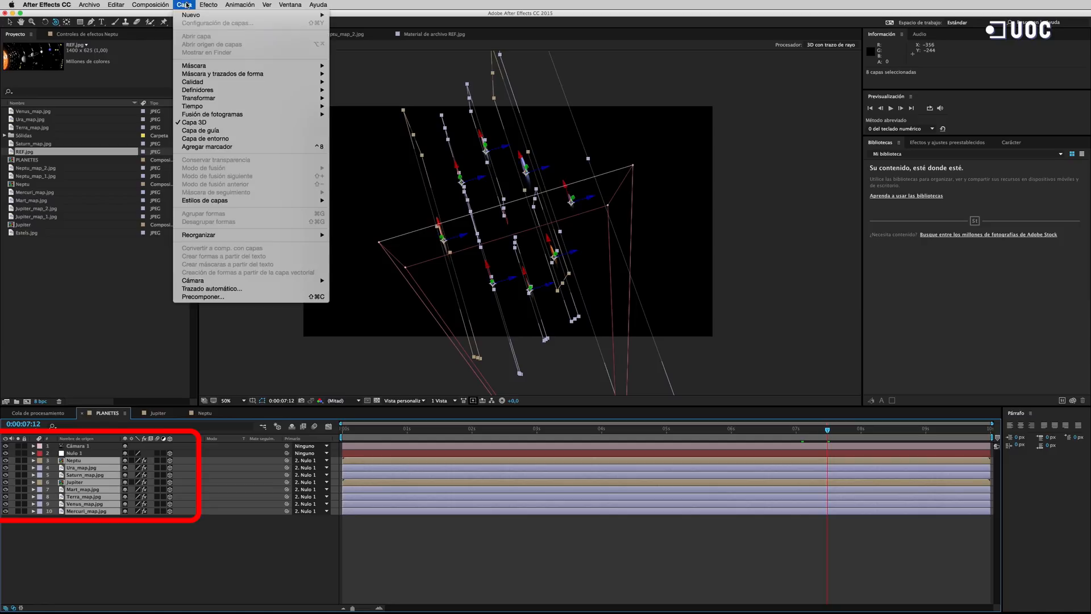
pyautogui.moveTo(199, 103)
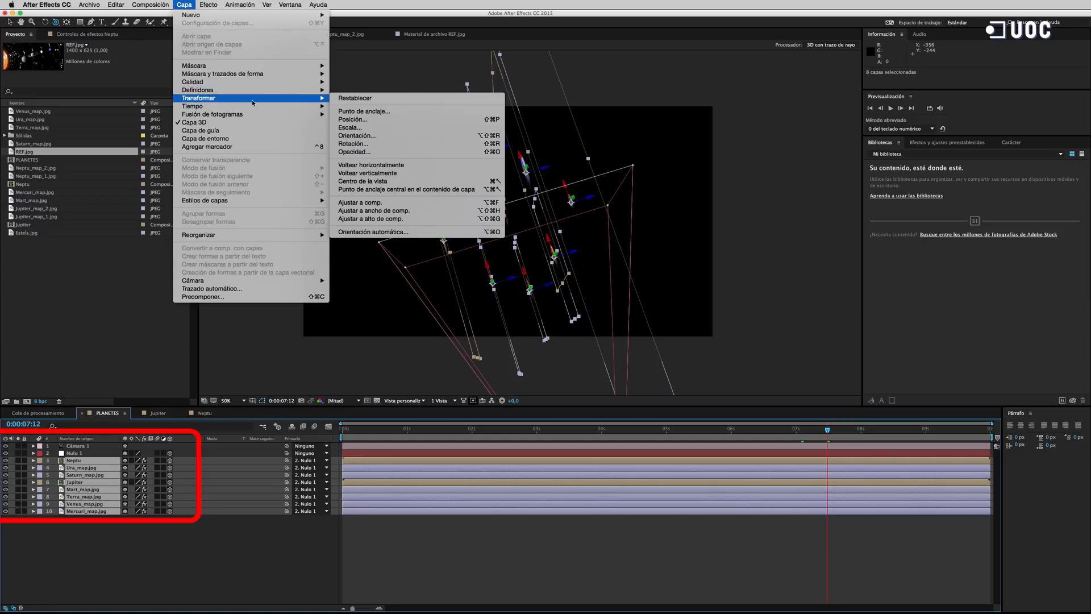
pyautogui.click(426, 232)
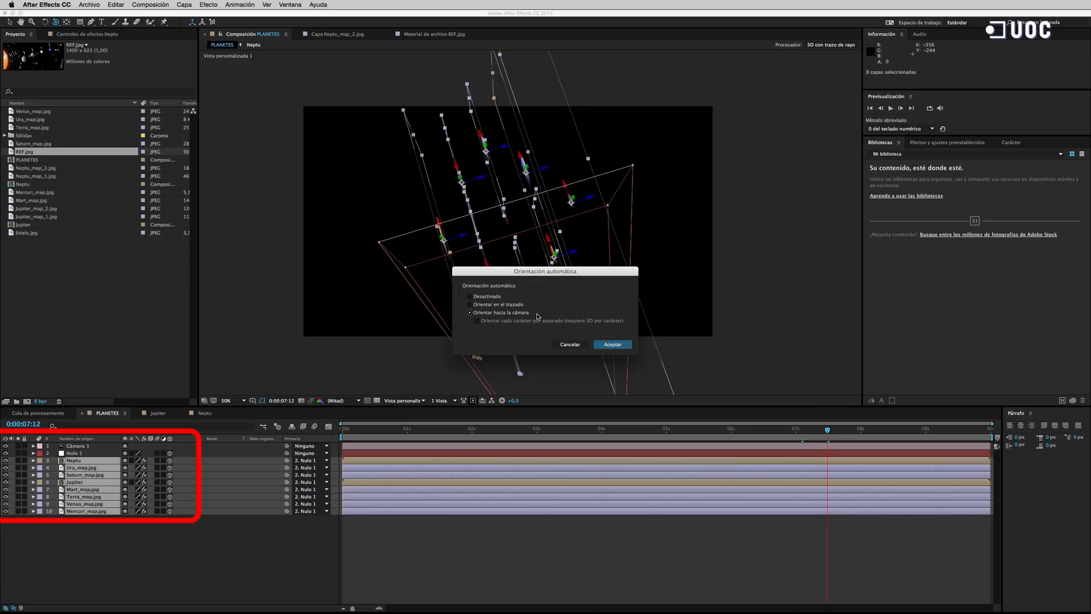
pyautogui.click(606, 344)
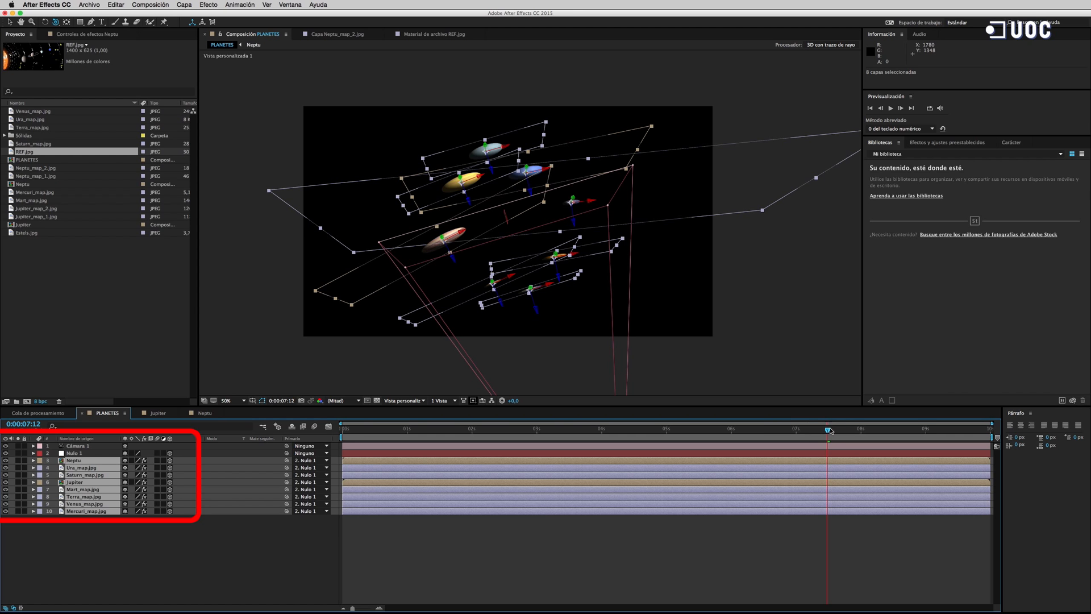
# Step: Scrub the orbit animation, return to Cámara activa and play a preview of the planets circling
pyautogui.moveTo(829, 431); pyautogui.dragTo(680, 413)
pyautogui.click(404, 400)
pyautogui.click(405, 408)
pyautogui.moveTo(407, 431); pyautogui.dragTo(472, 426)
pyautogui.click(892, 108)
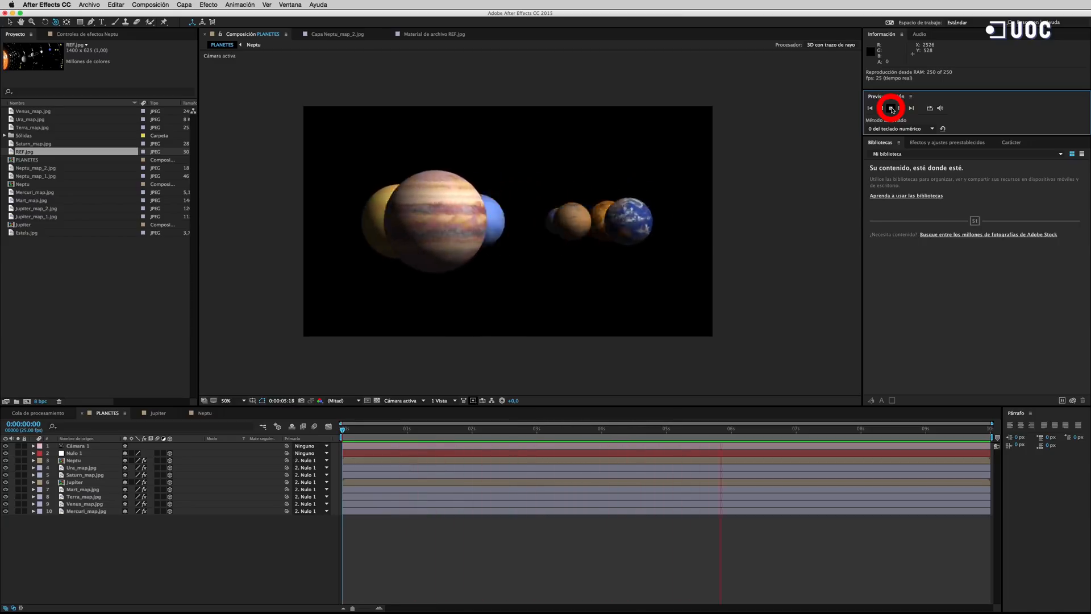
pyautogui.click(892, 109)
# Step: Add Estels.jpg as the bottom layer of the PLANETES composition and orbit Vista personalizada 1 to inspect the scene
pyautogui.moveTo(13, 233); pyautogui.dragTo(67, 518)
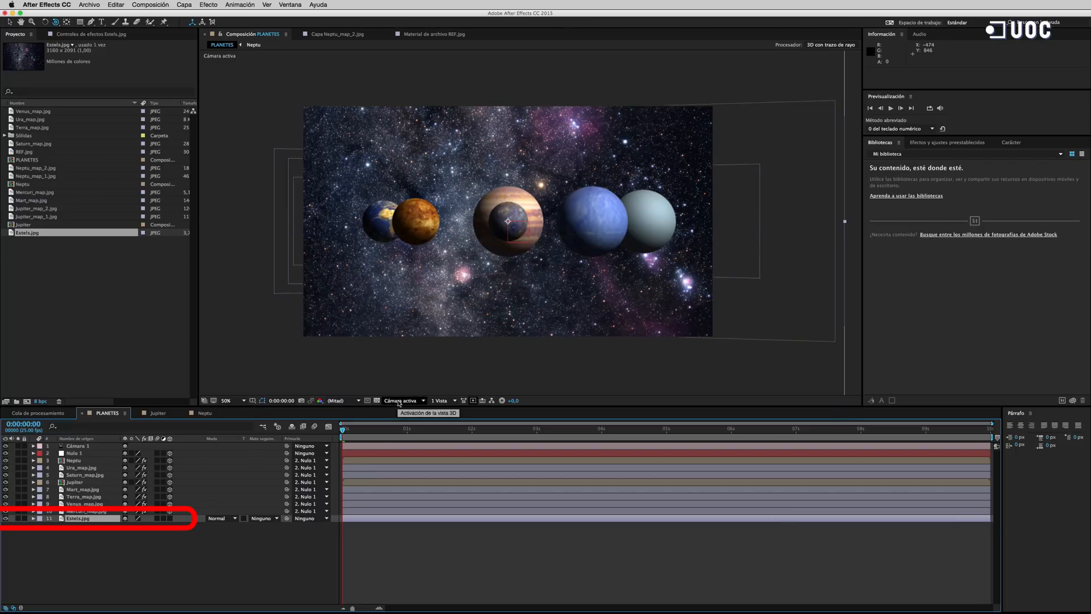
pyautogui.click(399, 402)
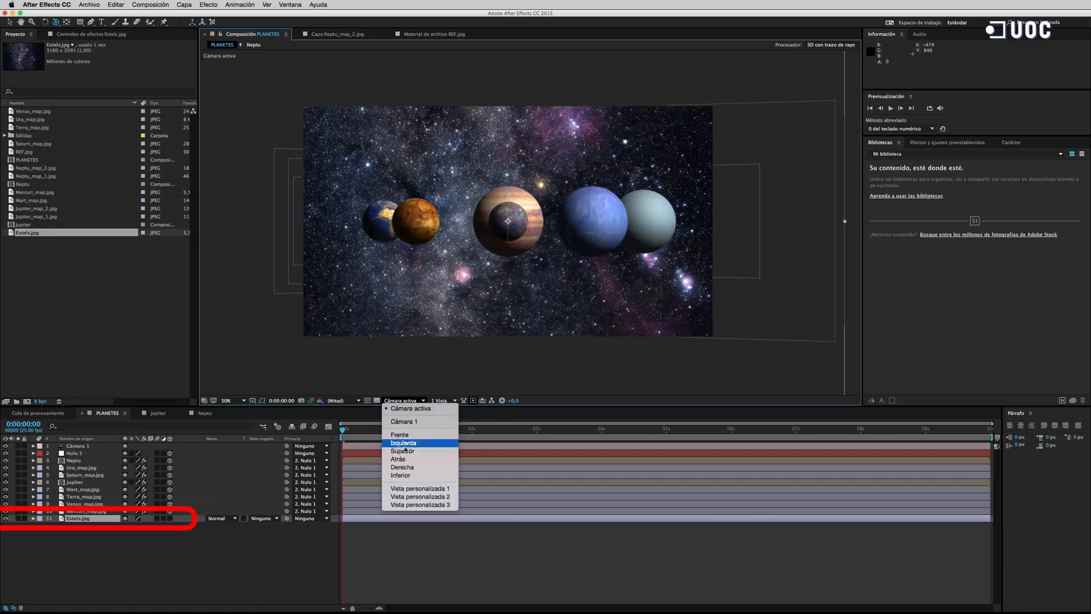
pyautogui.click(420, 488)
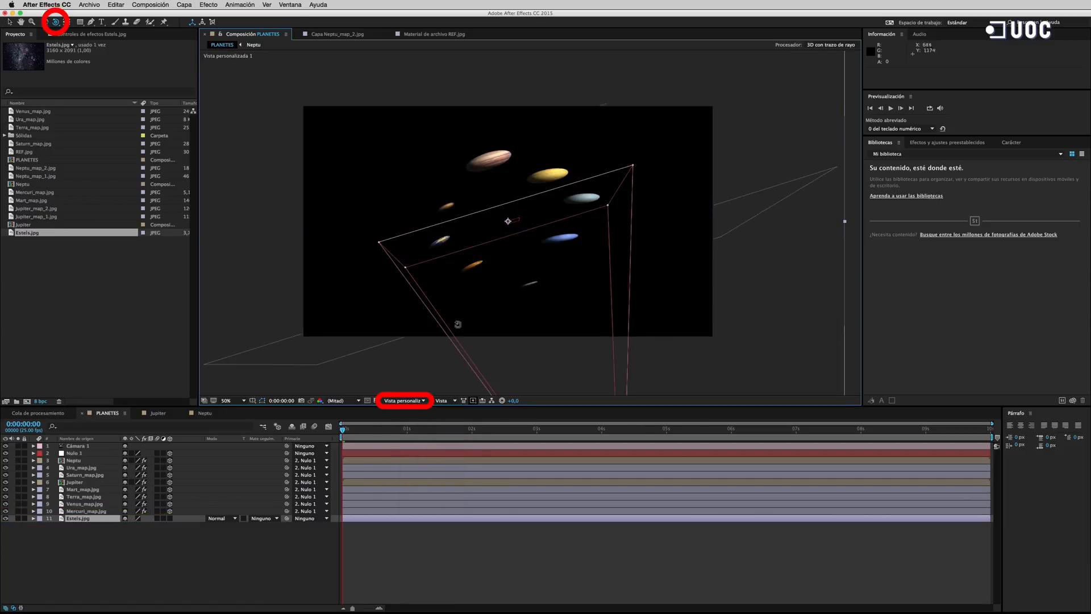
pyautogui.moveTo(460, 301); pyautogui.dragTo(451, 343)
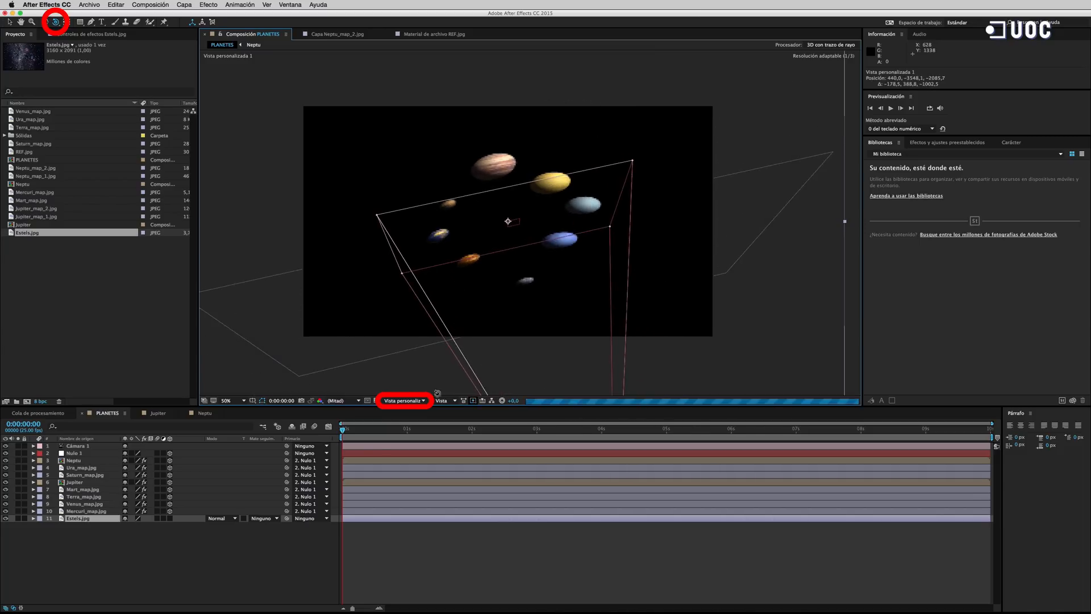
# Step: Return to the Cámara activa view and turn the Estels.jpg background into a 3D layer
pyautogui.click(417, 400)
pyautogui.click(419, 409)
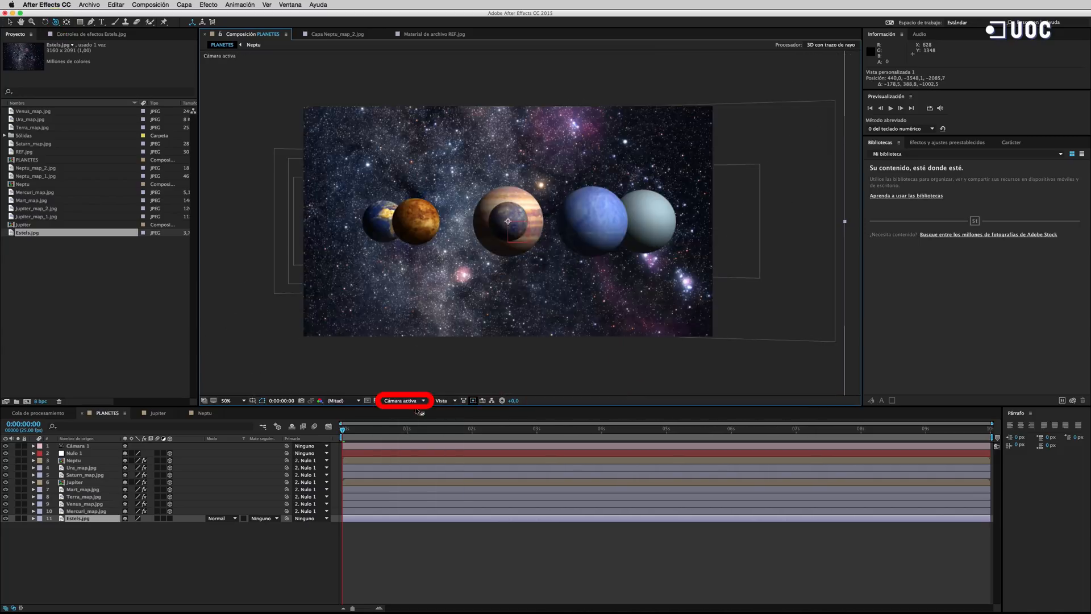
pyautogui.moveTo(345, 431)
pyautogui.mouseDown()
pyautogui.moveTo(956, 454)
pyautogui.moveTo(343, 434)
pyautogui.mouseUp()
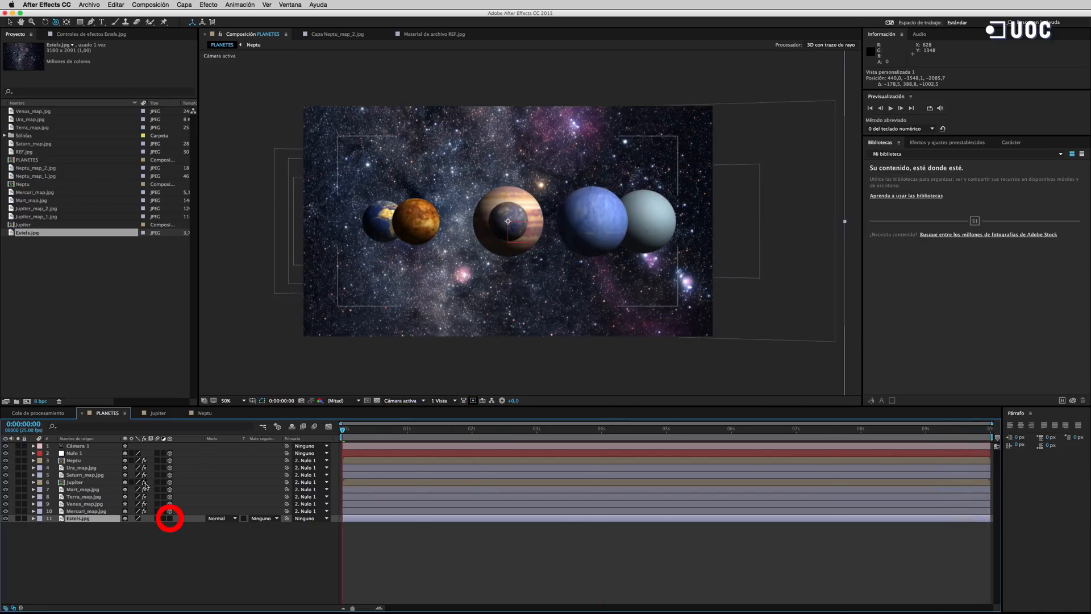
pyautogui.click(169, 518)
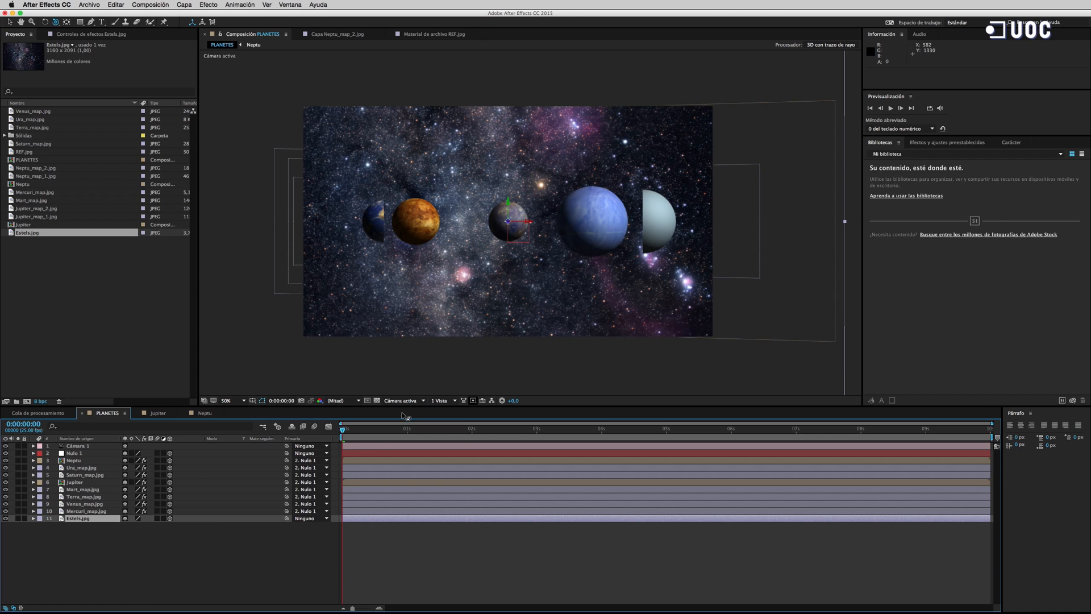
# Step: Orbit the scene in Vista personalizada 1 to check the starfield's depth, and return to Cámara activa
pyautogui.click(400, 400)
pyautogui.click(417, 490)
pyautogui.moveTo(466, 341); pyautogui.dragTo(402, 390)
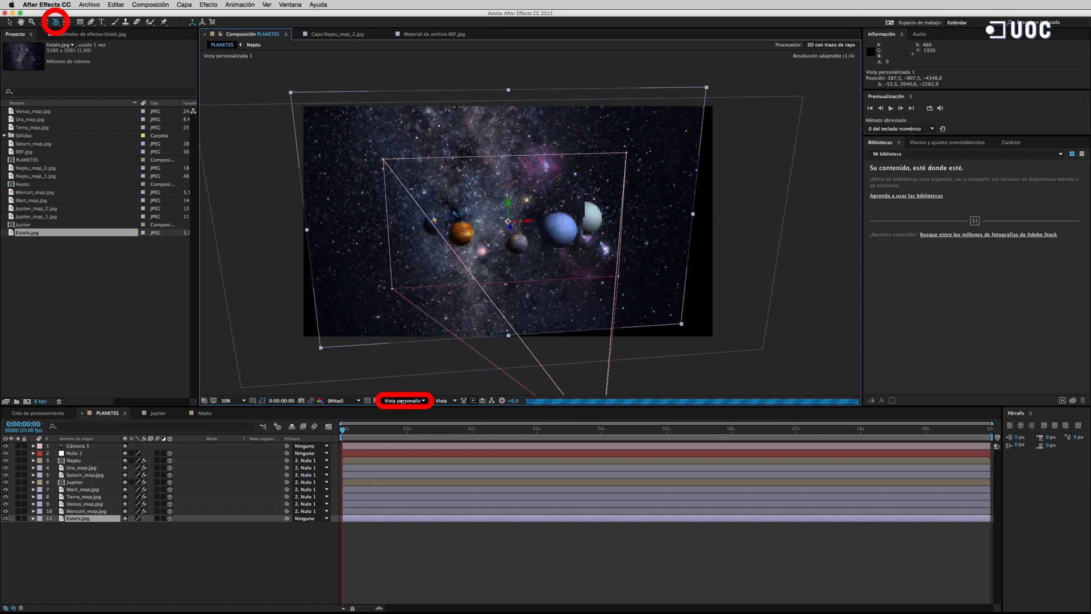
pyautogui.click(402, 401)
pyautogui.click(407, 410)
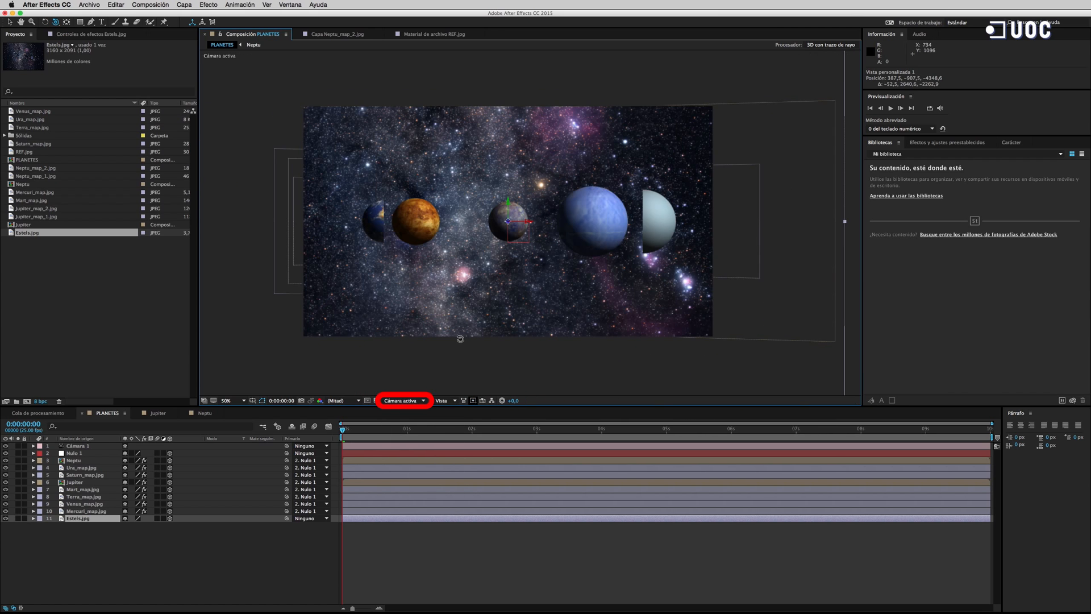
# Step: Push the Estels.jpg layer back behind the planets by setting its Z position to about 1663
pyautogui.press(',')
pyautogui.click(10, 23)
pyautogui.click(33, 519)
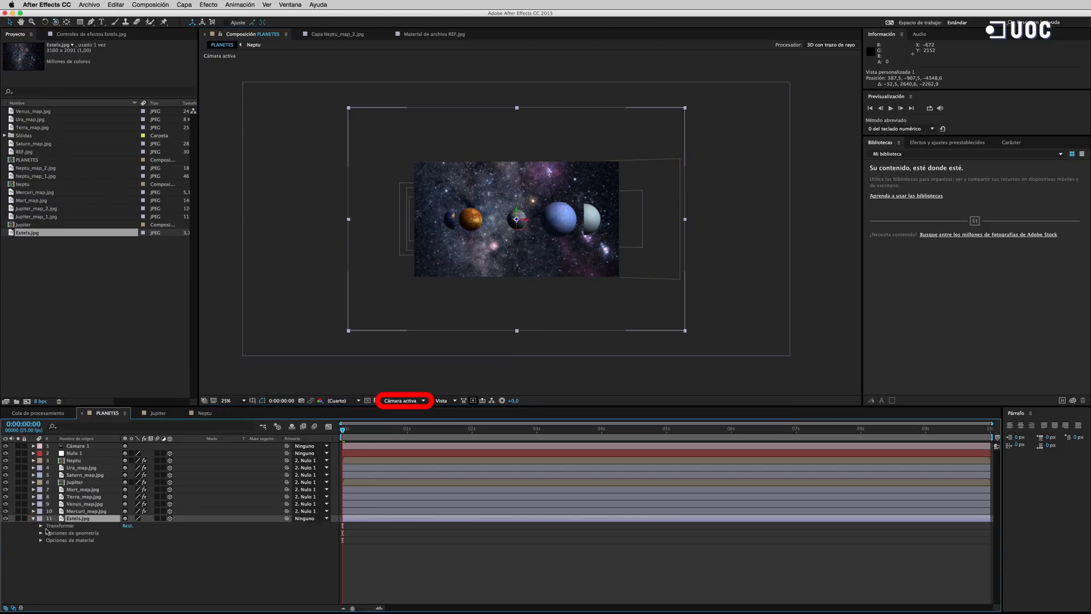
pyautogui.click(40, 526)
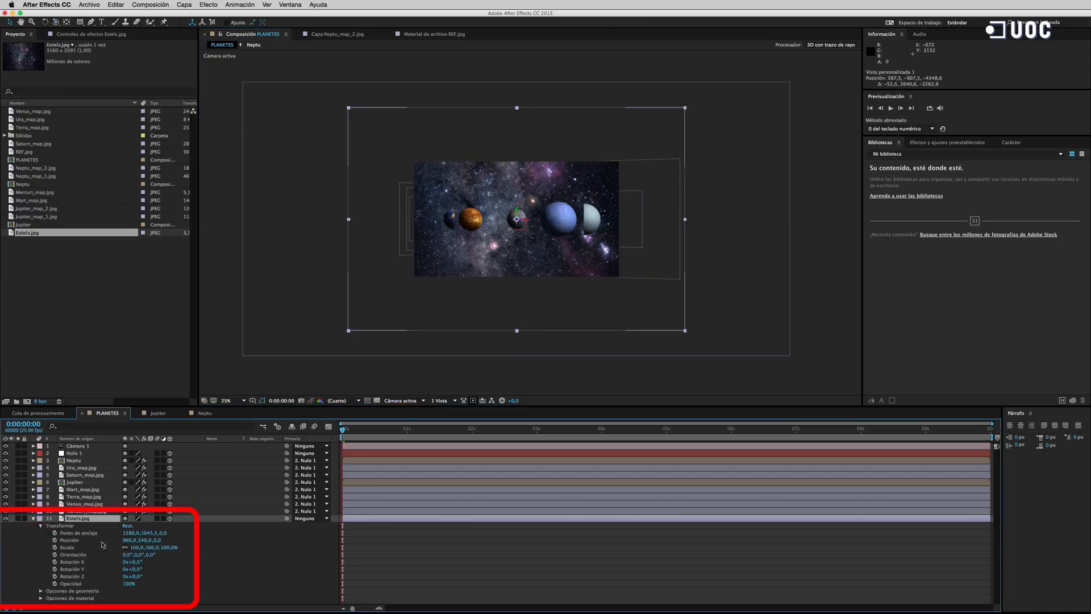
pyautogui.moveTo(156, 540); pyautogui.dragTo(883, 563)
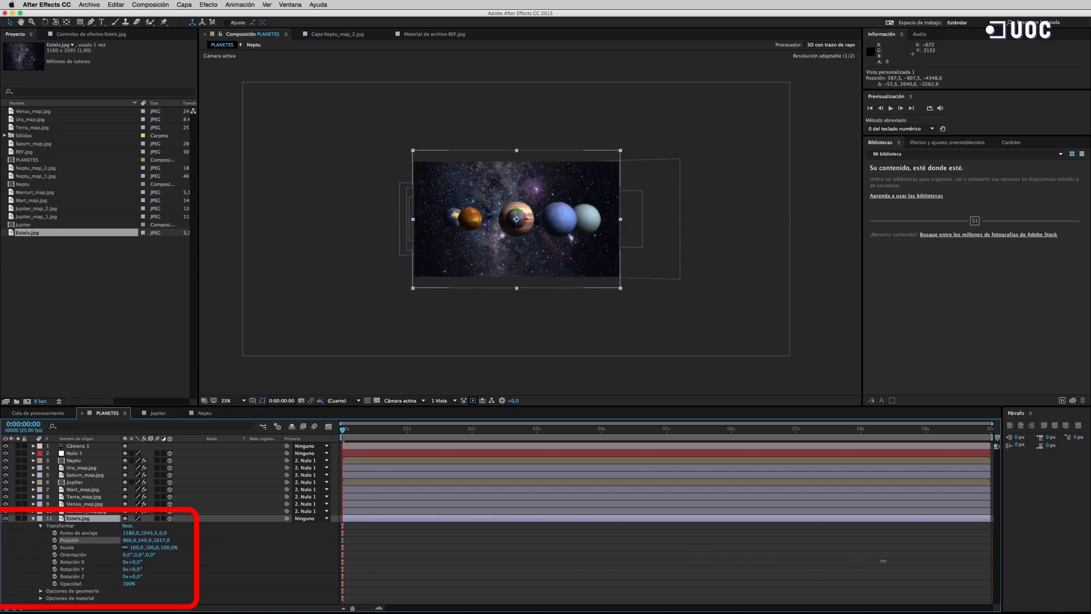
pyautogui.press('.')
# Step: Inspect the repositioned starfield from Vista personalizada 1, return to Cámara activa and collapse the Estels.jpg properties
pyautogui.click(404, 400)
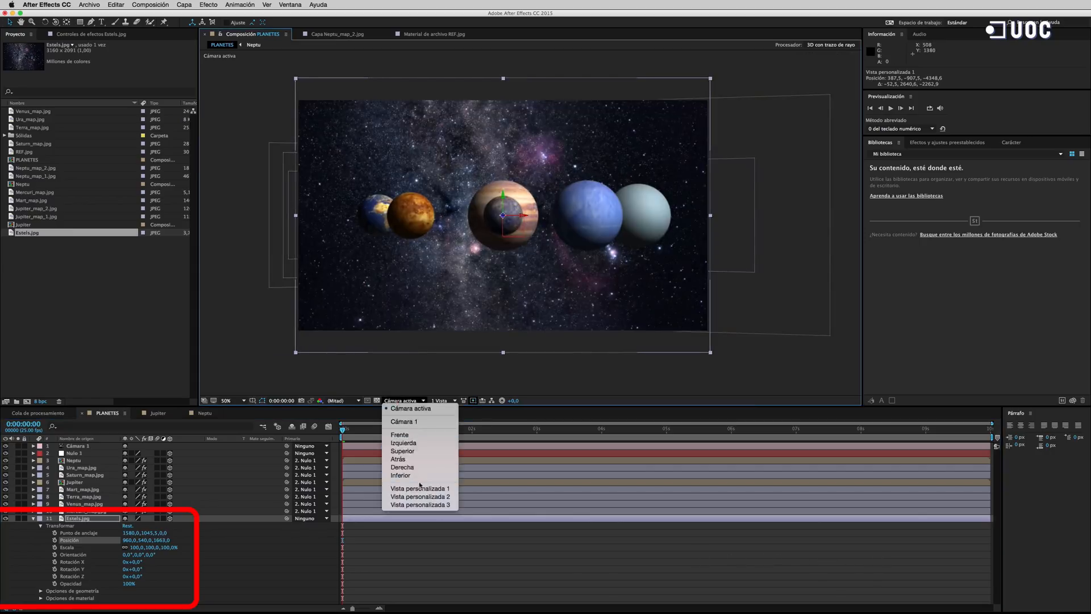
pyautogui.click(401, 487)
pyautogui.moveTo(403, 220)
pyautogui.mouseDown()
pyautogui.moveTo(352, 222)
pyautogui.moveTo(387, 220)
pyautogui.moveTo(372, 219)
pyautogui.moveTo(358, 236)
pyautogui.moveTo(365, 247)
pyautogui.moveTo(429, 252)
pyautogui.moveTo(345, 217)
pyautogui.moveTo(415, 233)
pyautogui.mouseUp()
pyautogui.click(406, 400)
pyautogui.click(407, 408)
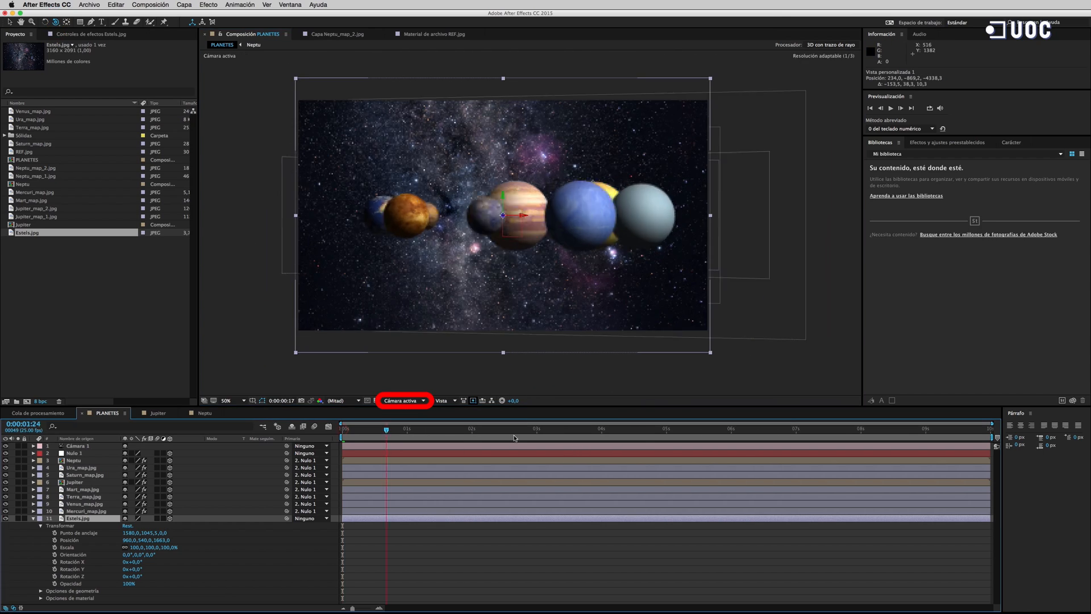
pyautogui.click(33, 519)
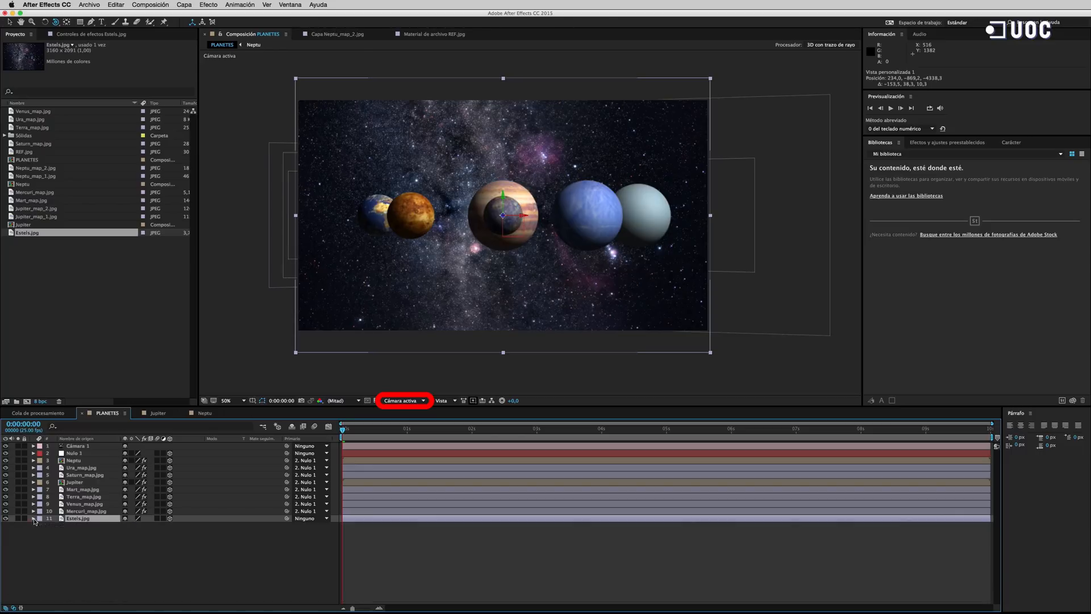
# Step: Animate Cámara 1 moving closer with a Posición keyframe at 0:00:00:00 and one at 0:00:09:24 with Z at -2102,7
pyautogui.click(34, 446)
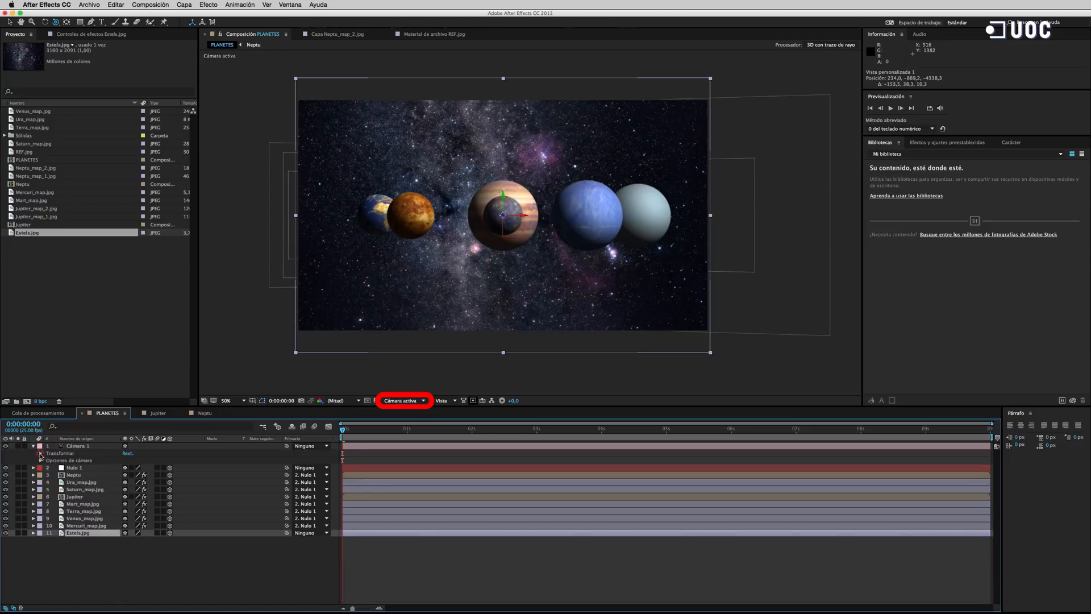
pyautogui.click(40, 454)
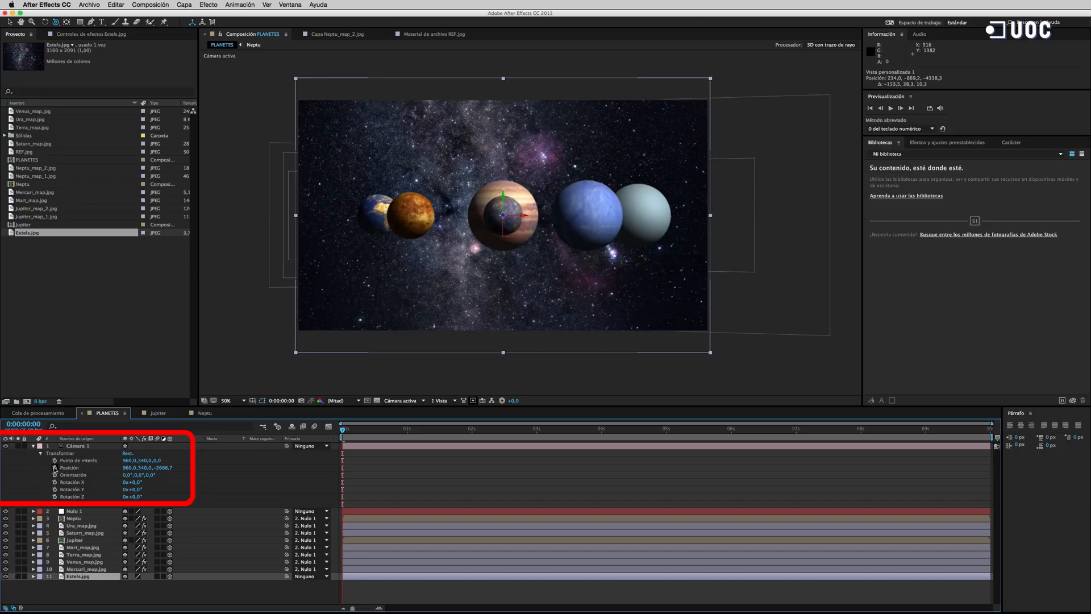
pyautogui.click(55, 467)
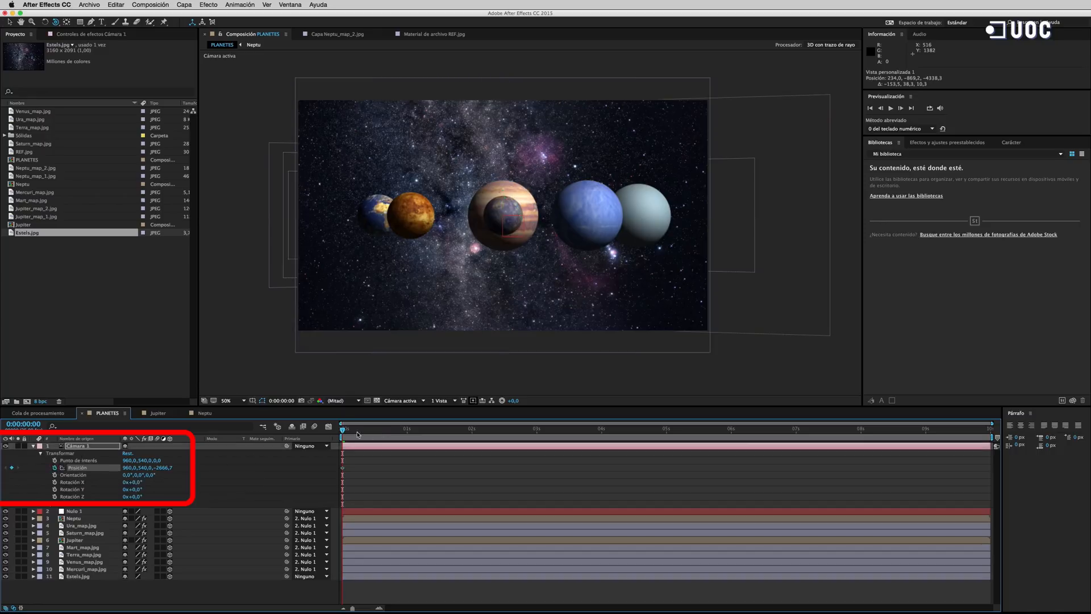
pyautogui.moveTo(346, 430); pyautogui.dragTo(1072, 467)
pyautogui.moveTo(164, 467); pyautogui.dragTo(421, 482)
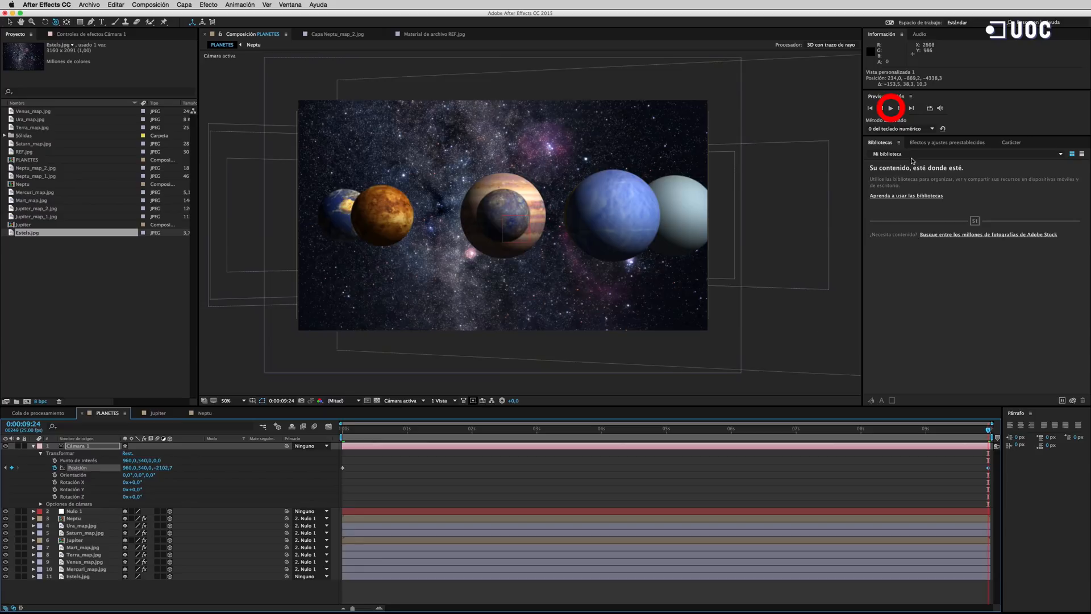
# Step: Preview the camera move and scrub to 0:00:06:08, where Mars is in view
pyautogui.click(891, 109)
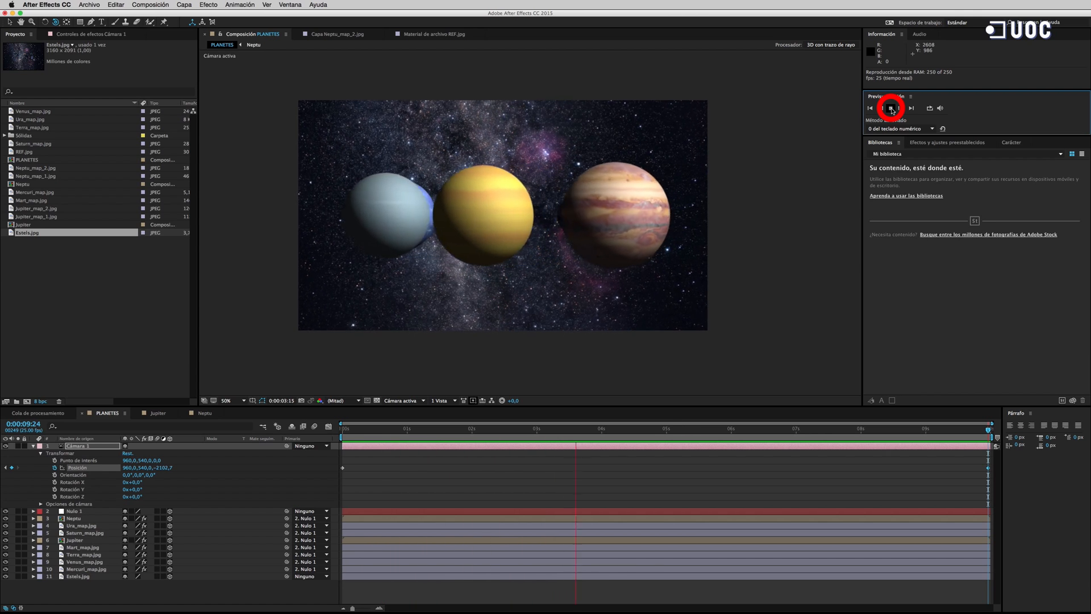
pyautogui.click(892, 109)
pyautogui.moveTo(662, 436); pyautogui.dragTo(750, 455)
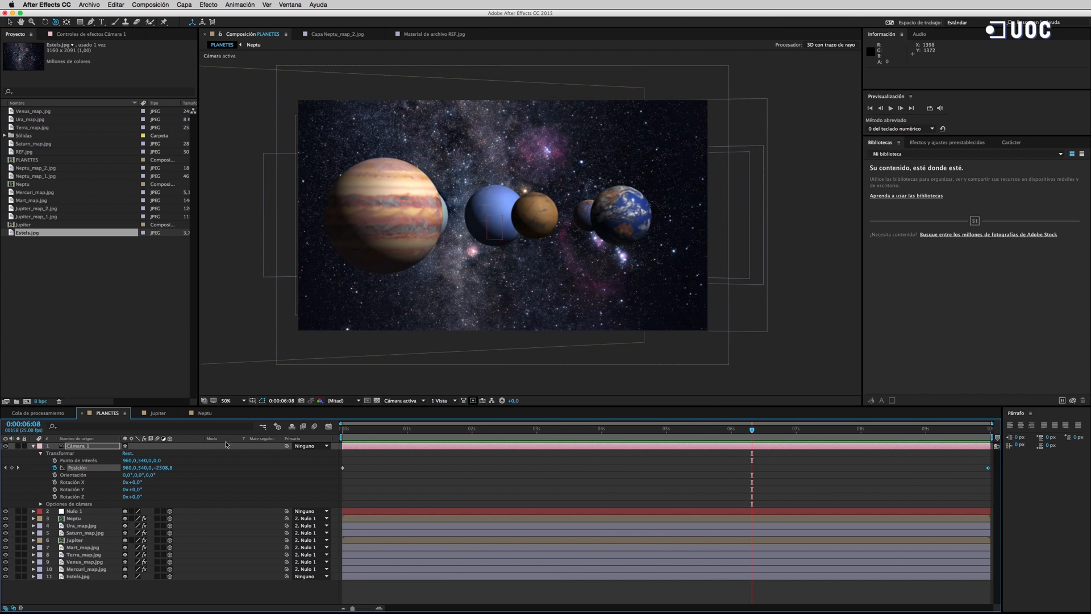
# Step: Collapse the camera properties, select Mart_map.jpg and toggle its visibility off and on to identify the planet
pyautogui.click(34, 447)
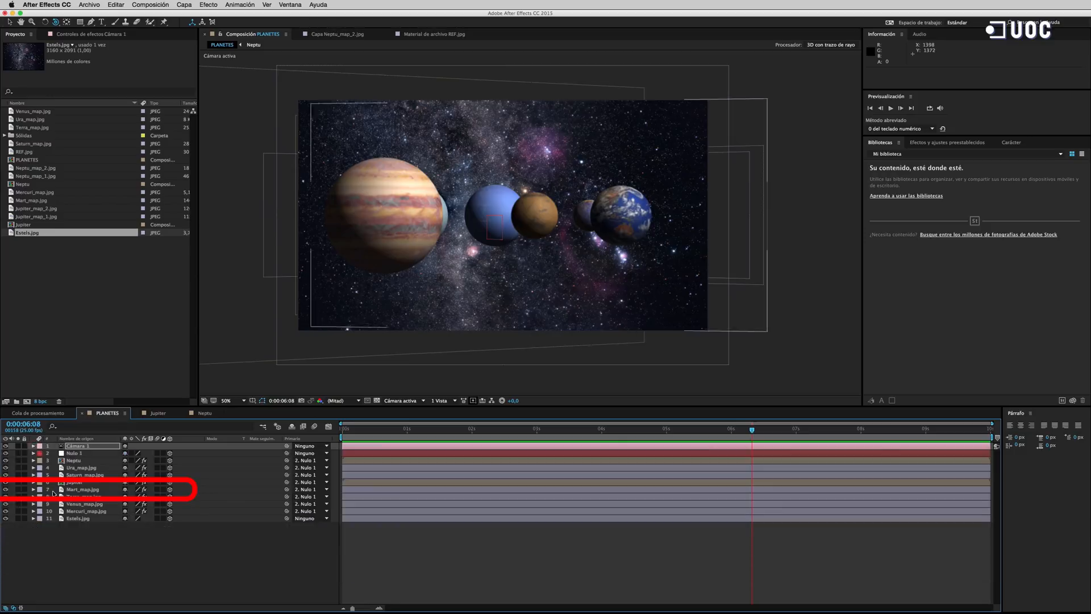
pyautogui.click(86, 490)
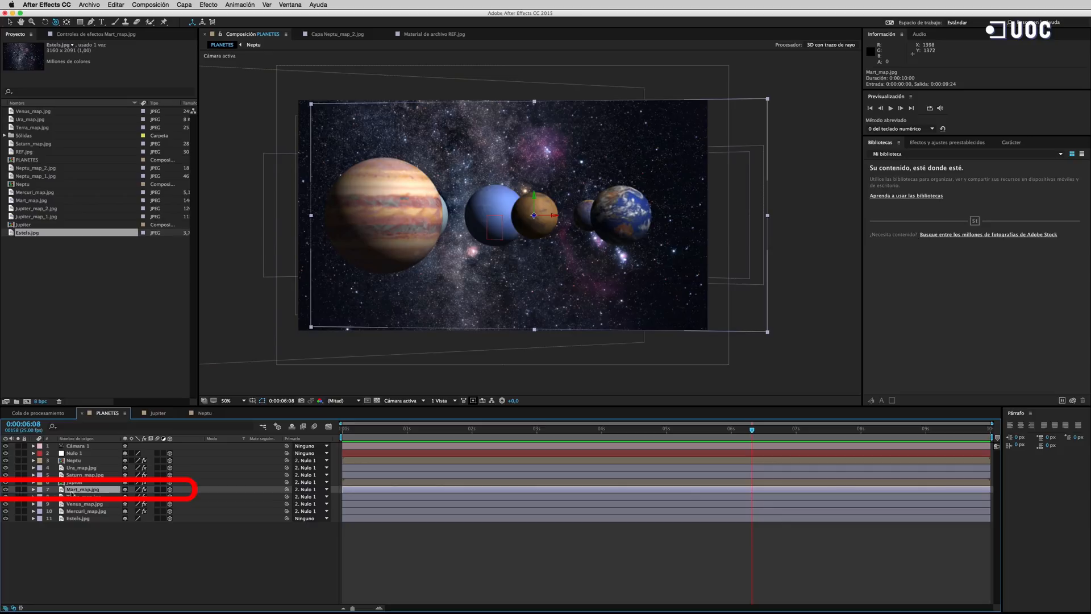
pyautogui.click(5, 489)
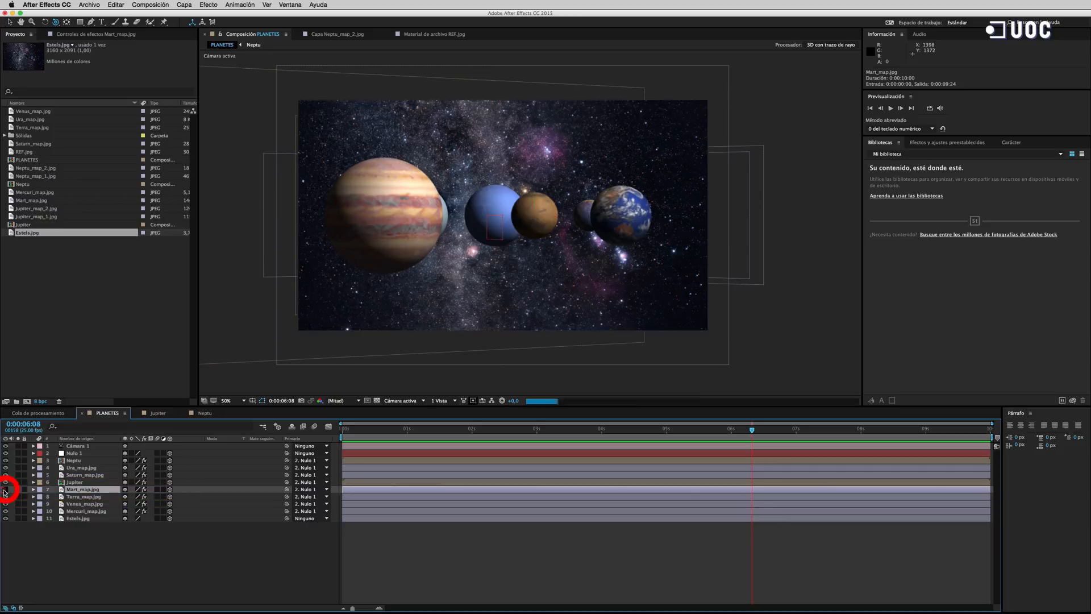
pyautogui.click(5, 489)
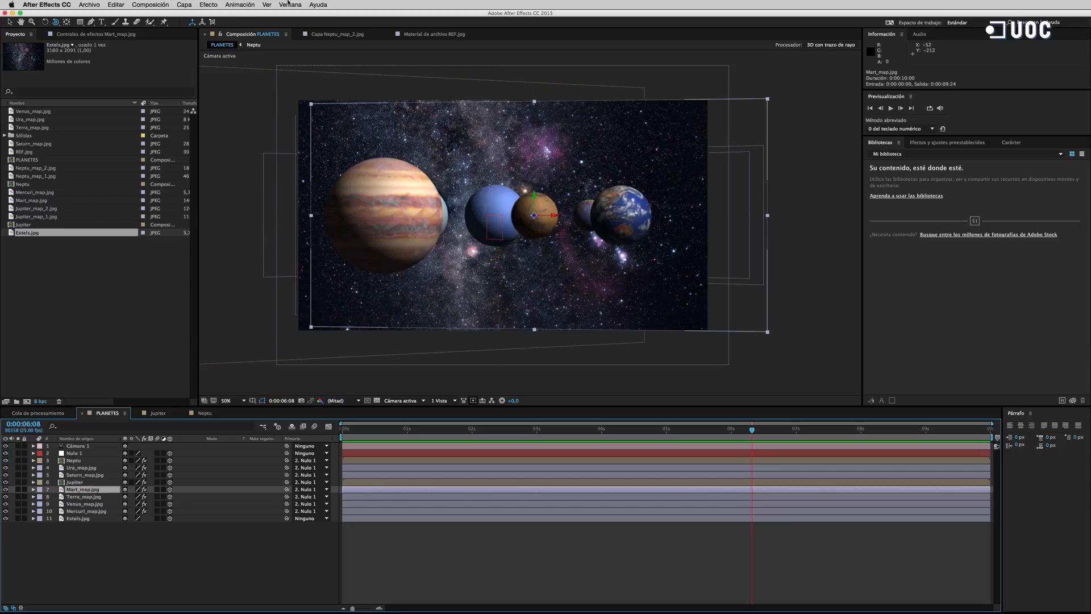
# Step: Apply the Niveles colour correction effect to Mart_map.jpg and lower its Blanco de entrada to 208
pyautogui.click(215, 5)
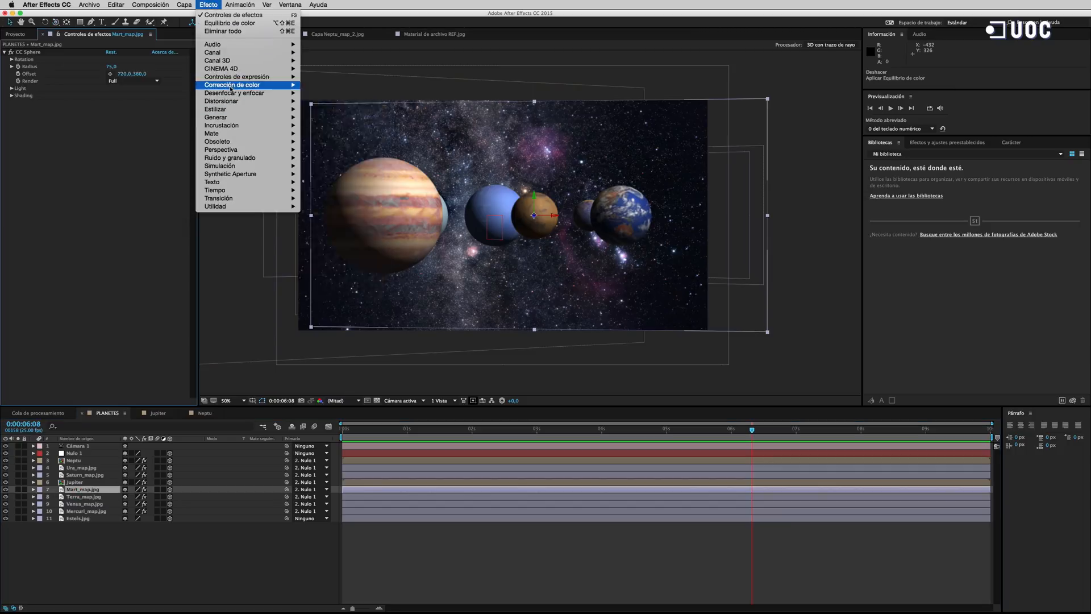
pyautogui.moveTo(231, 86)
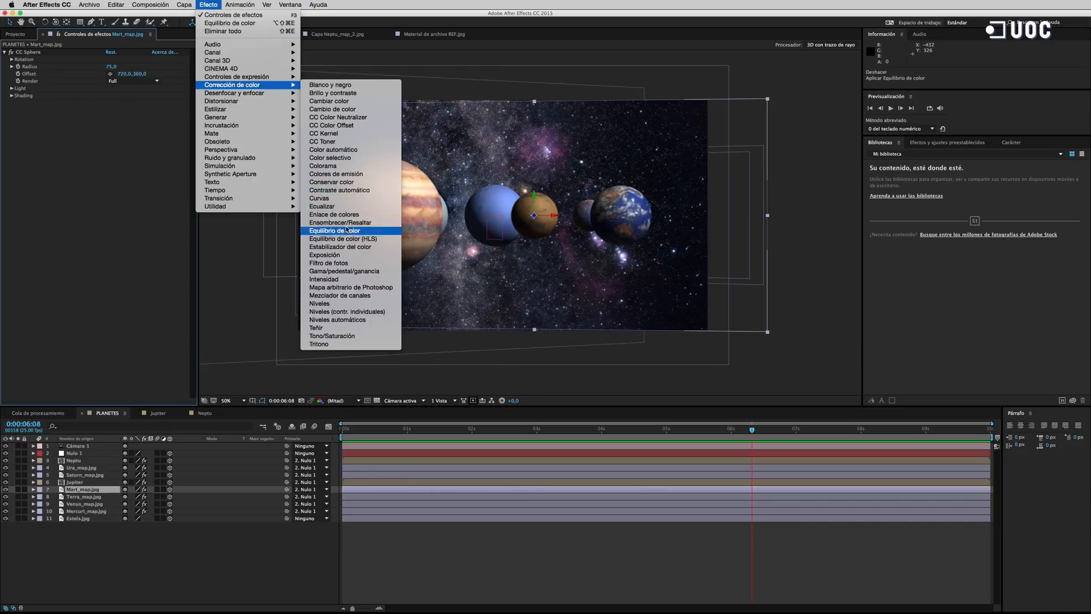
pyautogui.click(353, 306)
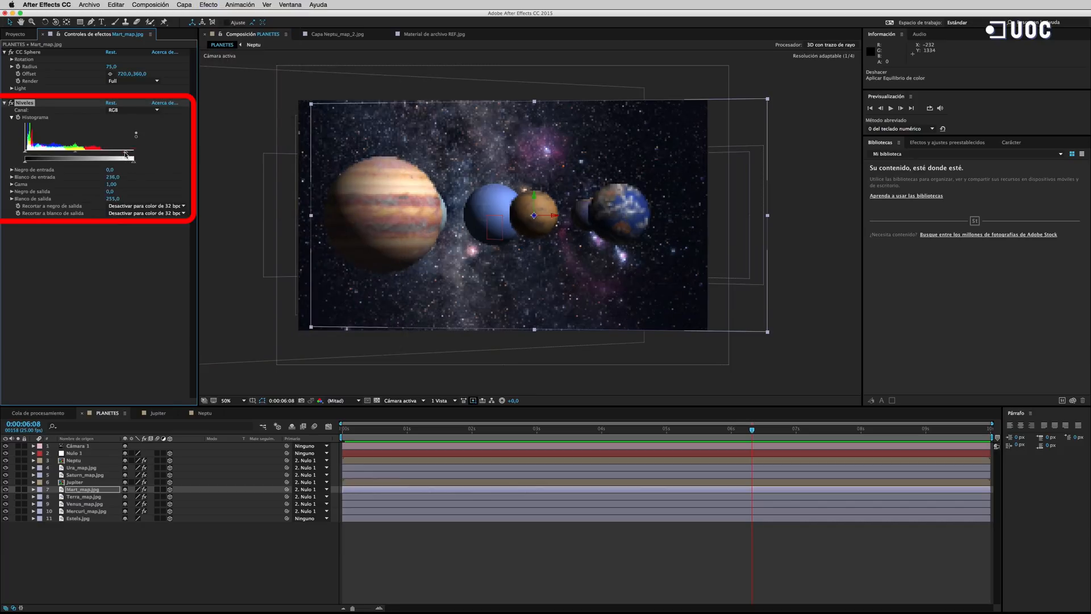
pyautogui.moveTo(118, 153); pyautogui.dragTo(116, 154)
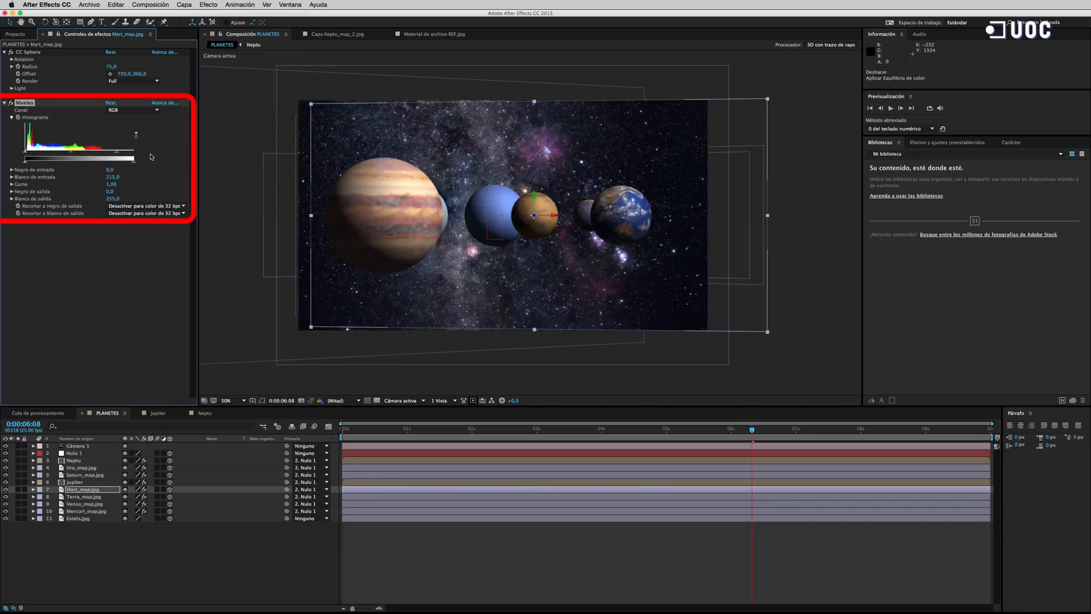
pyautogui.moveTo(118, 155); pyautogui.dragTo(113, 154)
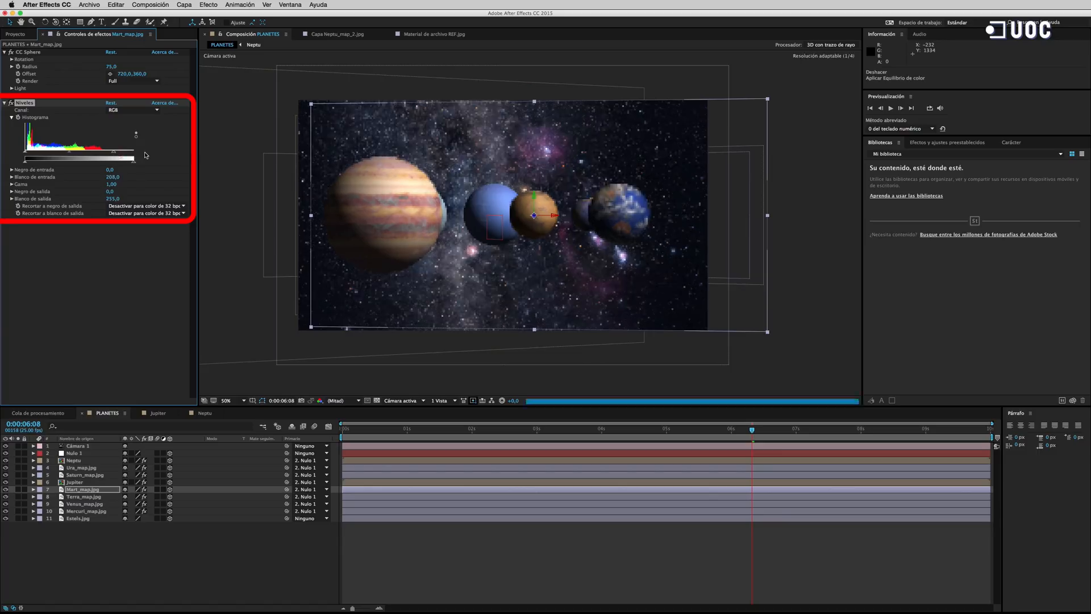
# Step: Compare Mars with and without Niveles, and lower Blanco de entrada to 199
pyautogui.click(13, 104)
pyautogui.click(13, 104)
pyautogui.click(12, 104)
pyautogui.click(13, 104)
pyautogui.click(13, 104)
pyautogui.click(12, 104)
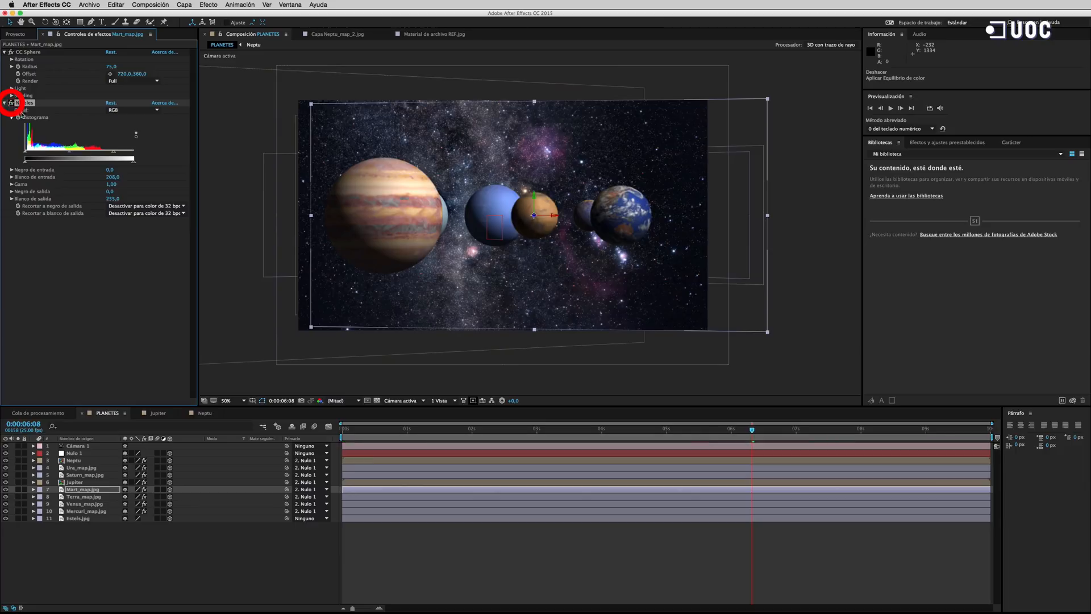
pyautogui.moveTo(114, 152); pyautogui.dragTo(111, 152)
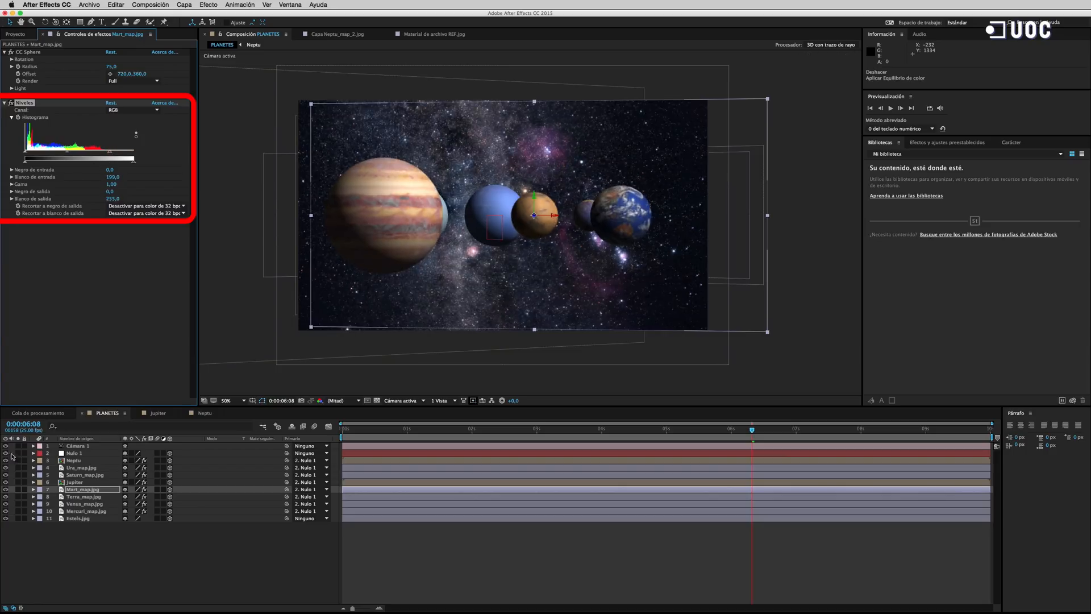
# Step: Reverse the planets' orbit by setting Nulo 1's Rotación Y to -1 revolution at 0:00:09:24
pyautogui.click(34, 453)
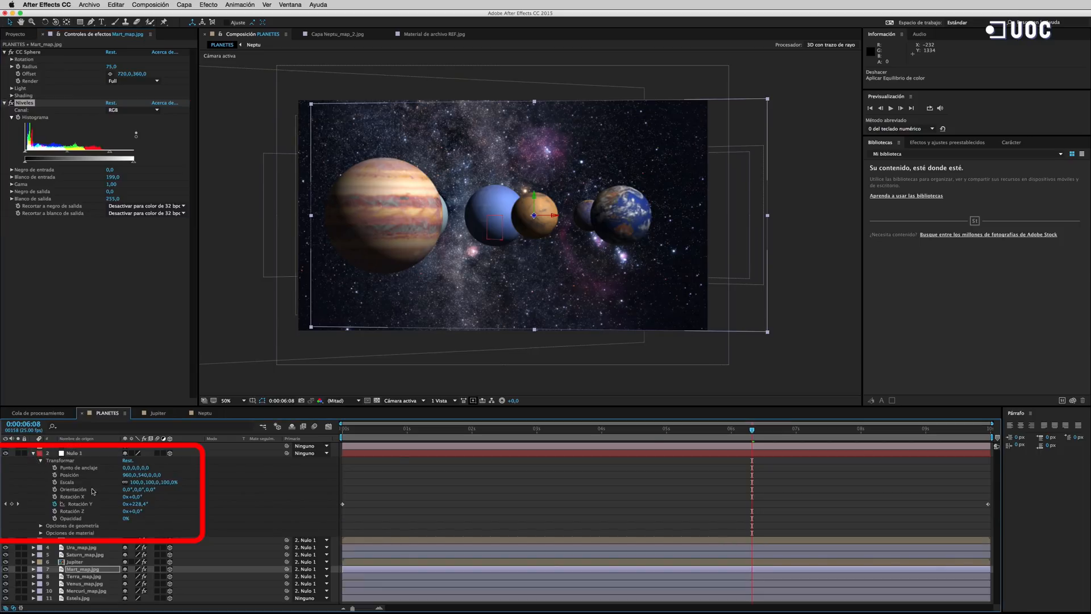
pyautogui.moveTo(751, 430); pyautogui.dragTo(1013, 474)
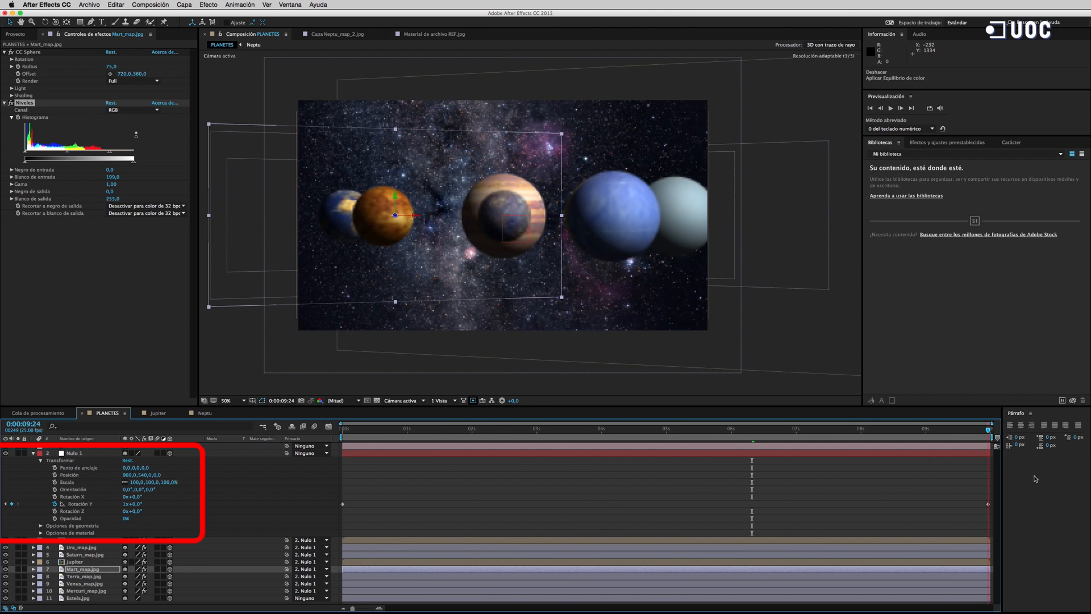
pyautogui.click(126, 504)
pyautogui.write('-1')
pyautogui.press('Return')
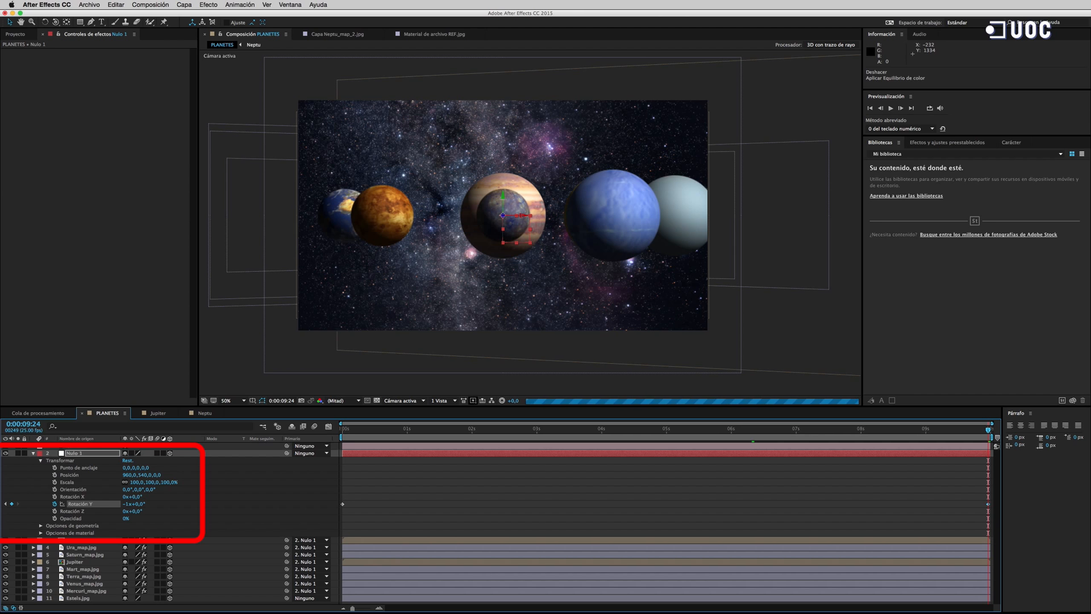
# Step: Preview the reversed orbit from the start, return to 0:00:00:00 and collapse the Nulo 1 properties
pyautogui.moveTo(387, 430); pyautogui.dragTo(339, 398)
pyautogui.click(891, 108)
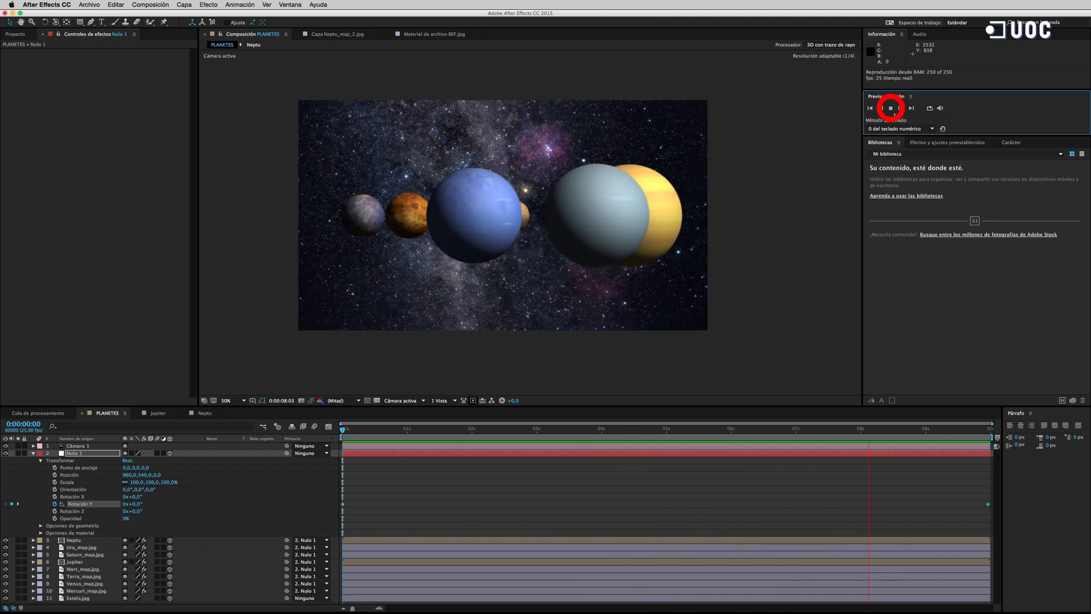
pyautogui.click(892, 110)
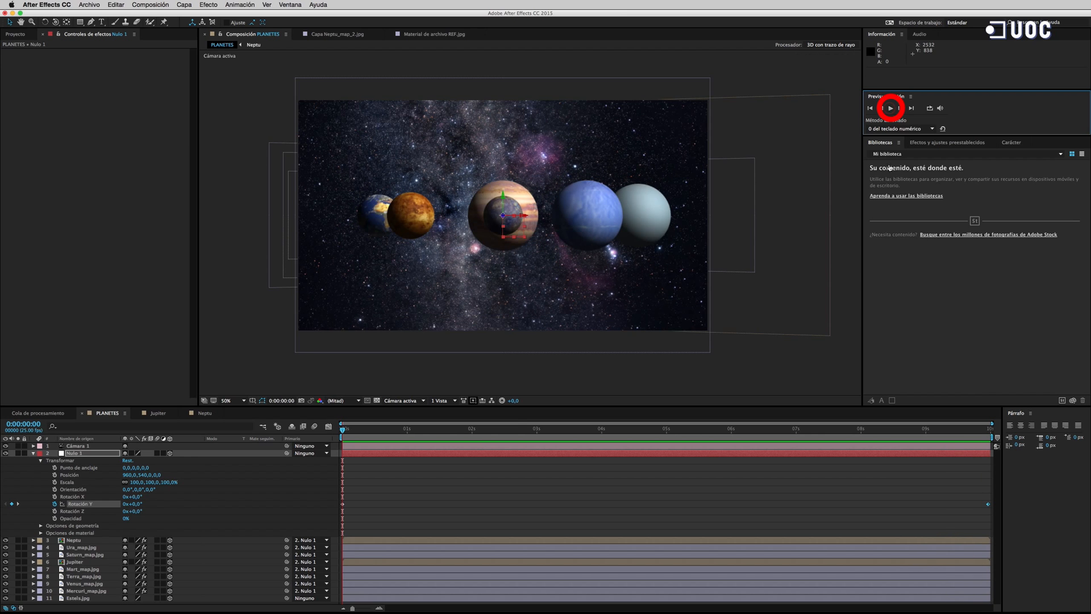
pyautogui.moveTo(453, 433); pyautogui.dragTo(286, 438)
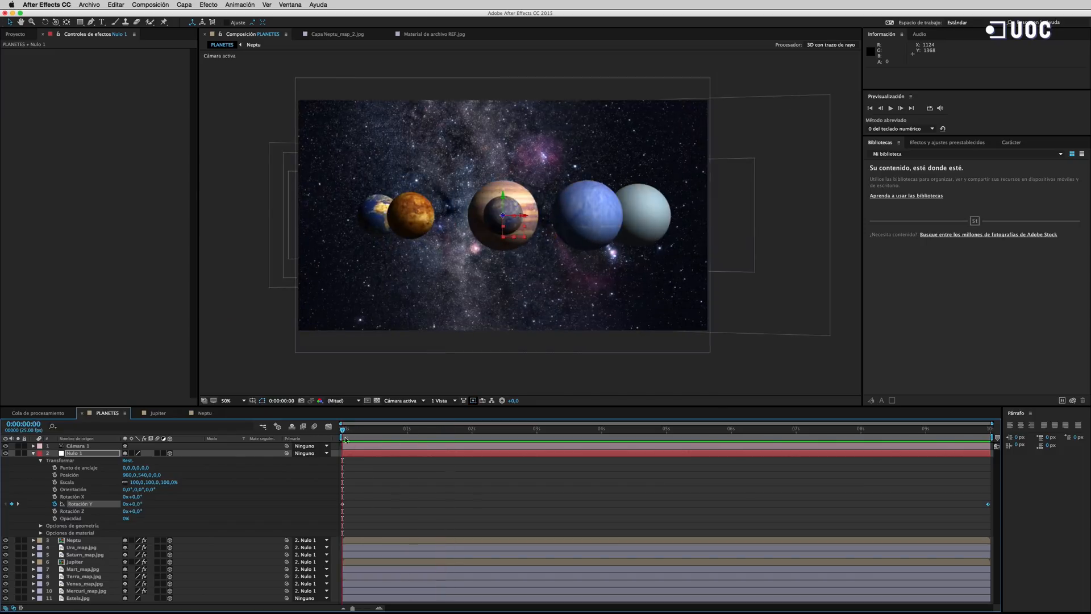
pyautogui.click(33, 453)
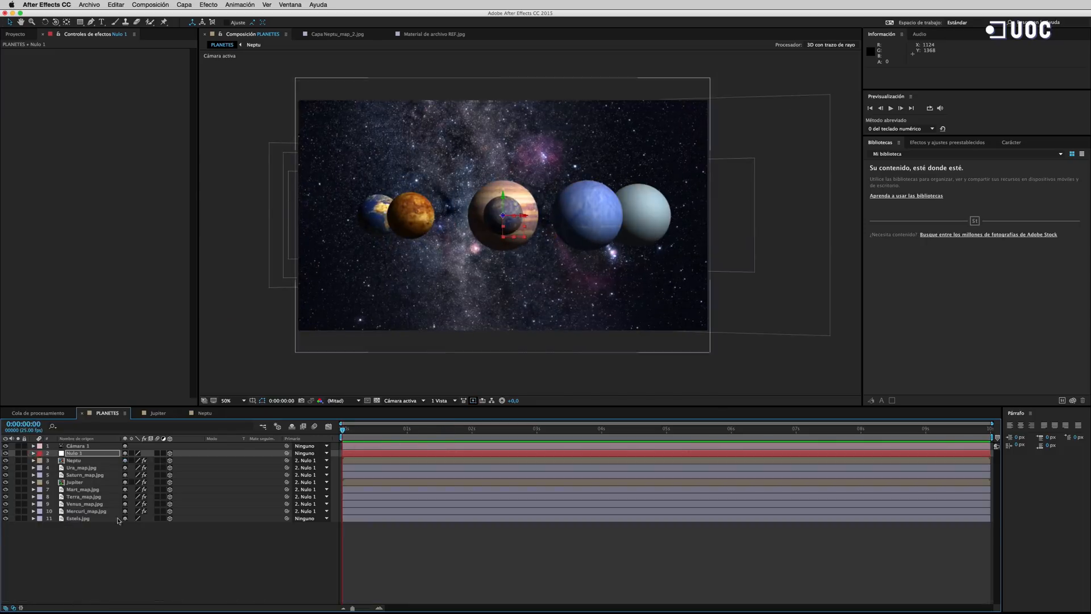
pyautogui.click(135, 537)
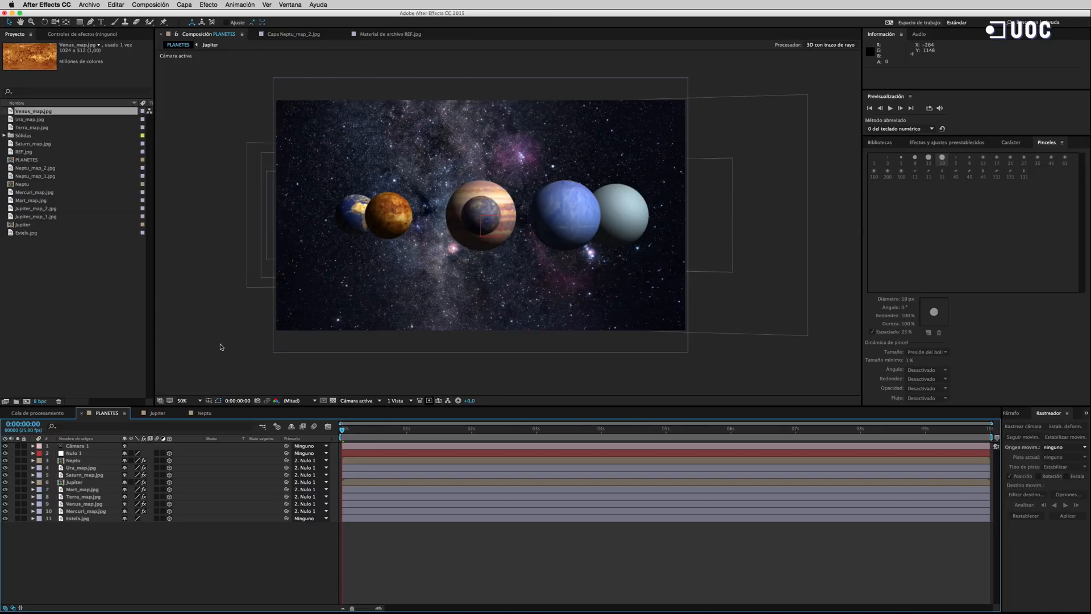
# Step: Add the PLANETES composition to the render queue and open its output module settings
pyautogui.click(151, 4)
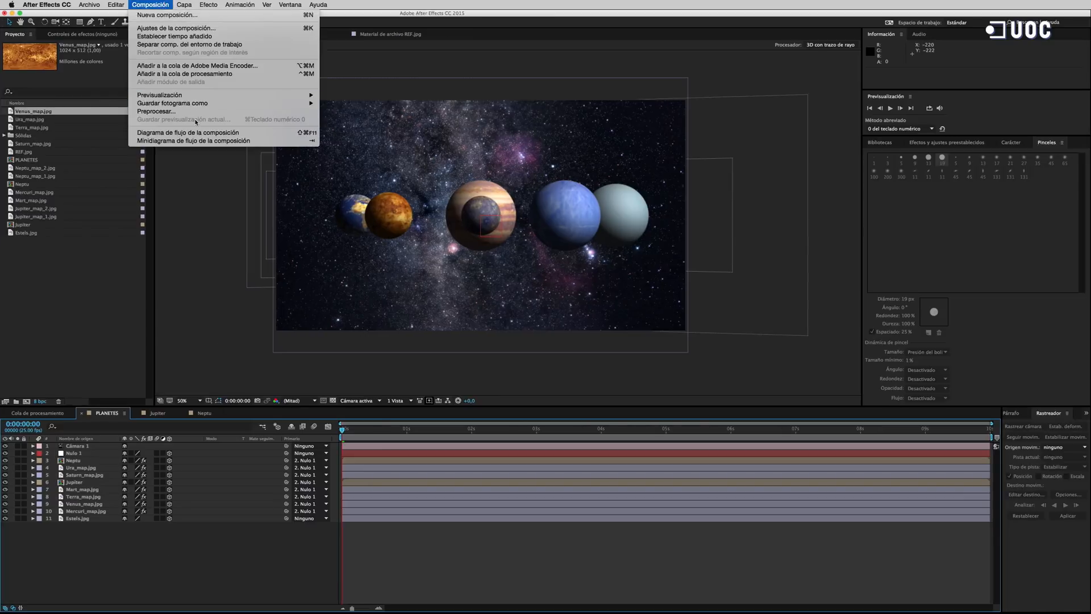
pyautogui.click(251, 74)
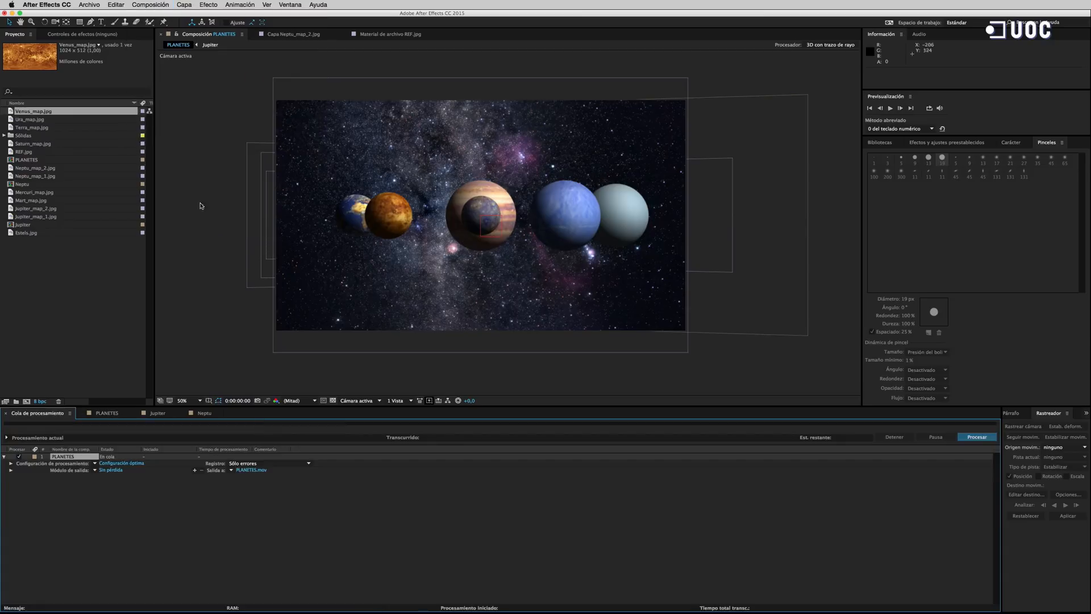
pyautogui.click(111, 471)
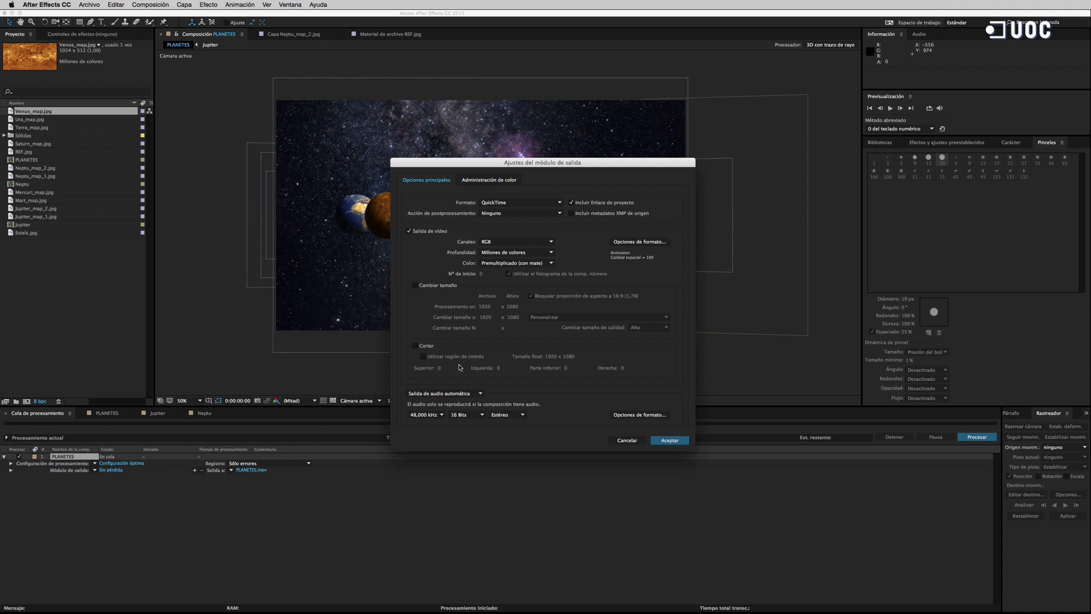